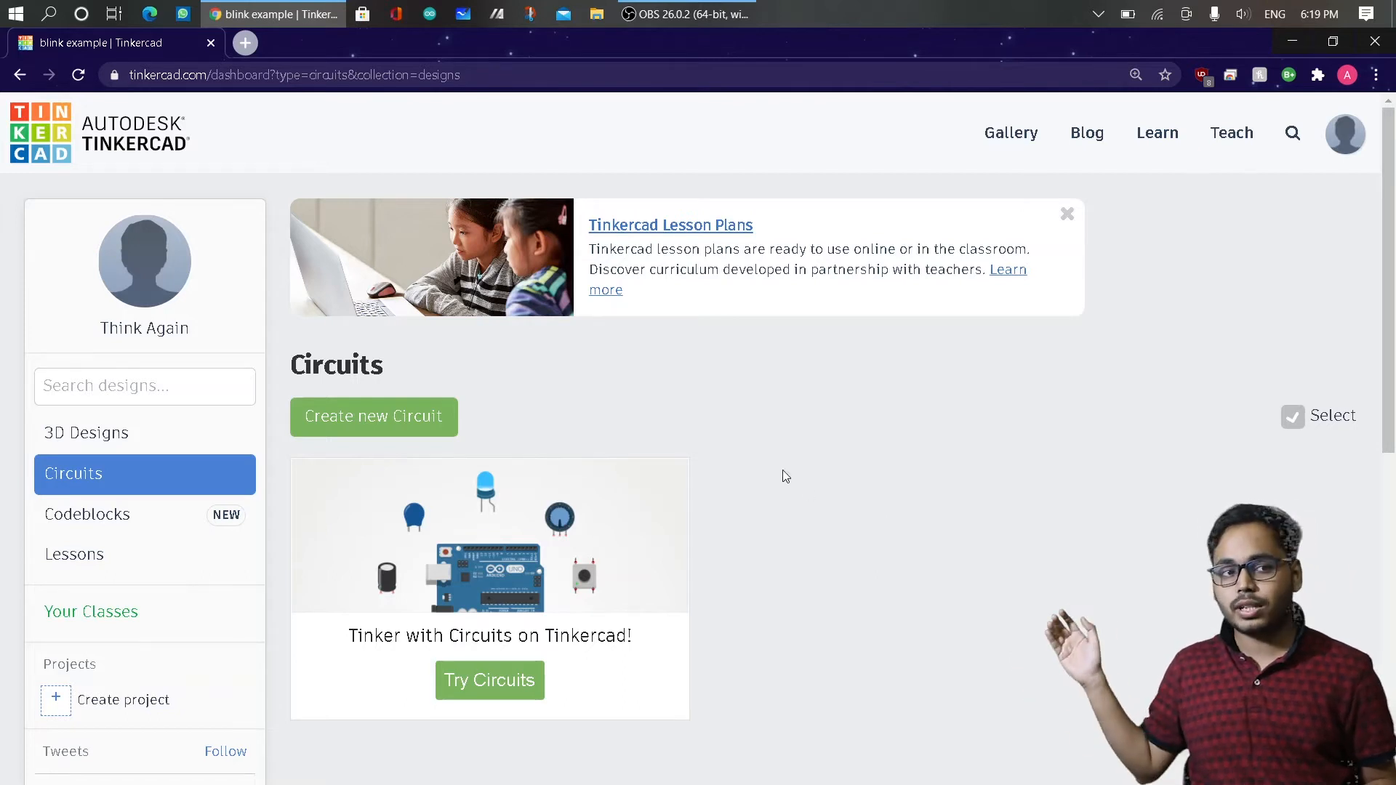
Create a new circuit and rename it "blink example".
{"action": "left_click", "coordinate": [362, 415]}
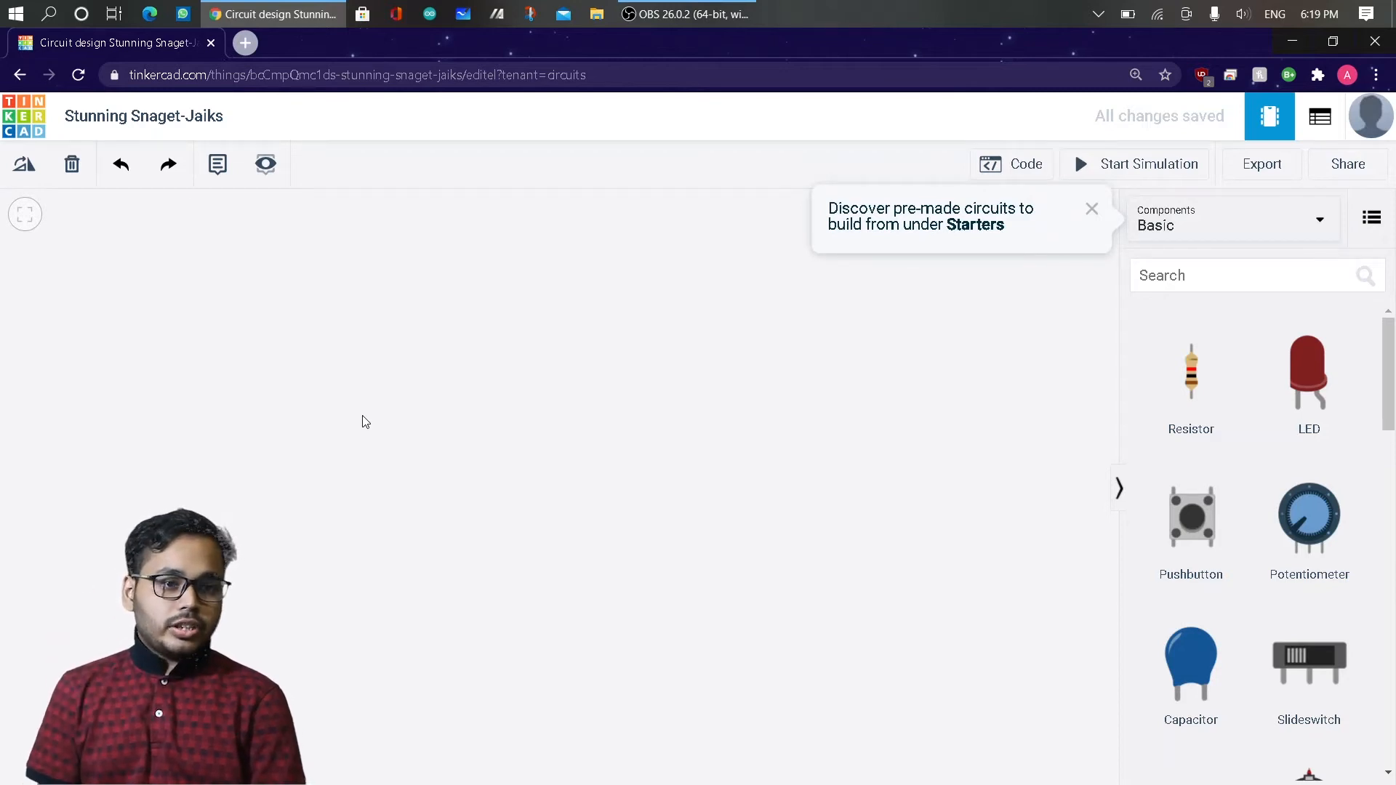
{"action": "left_click", "coordinate": [210, 113]}
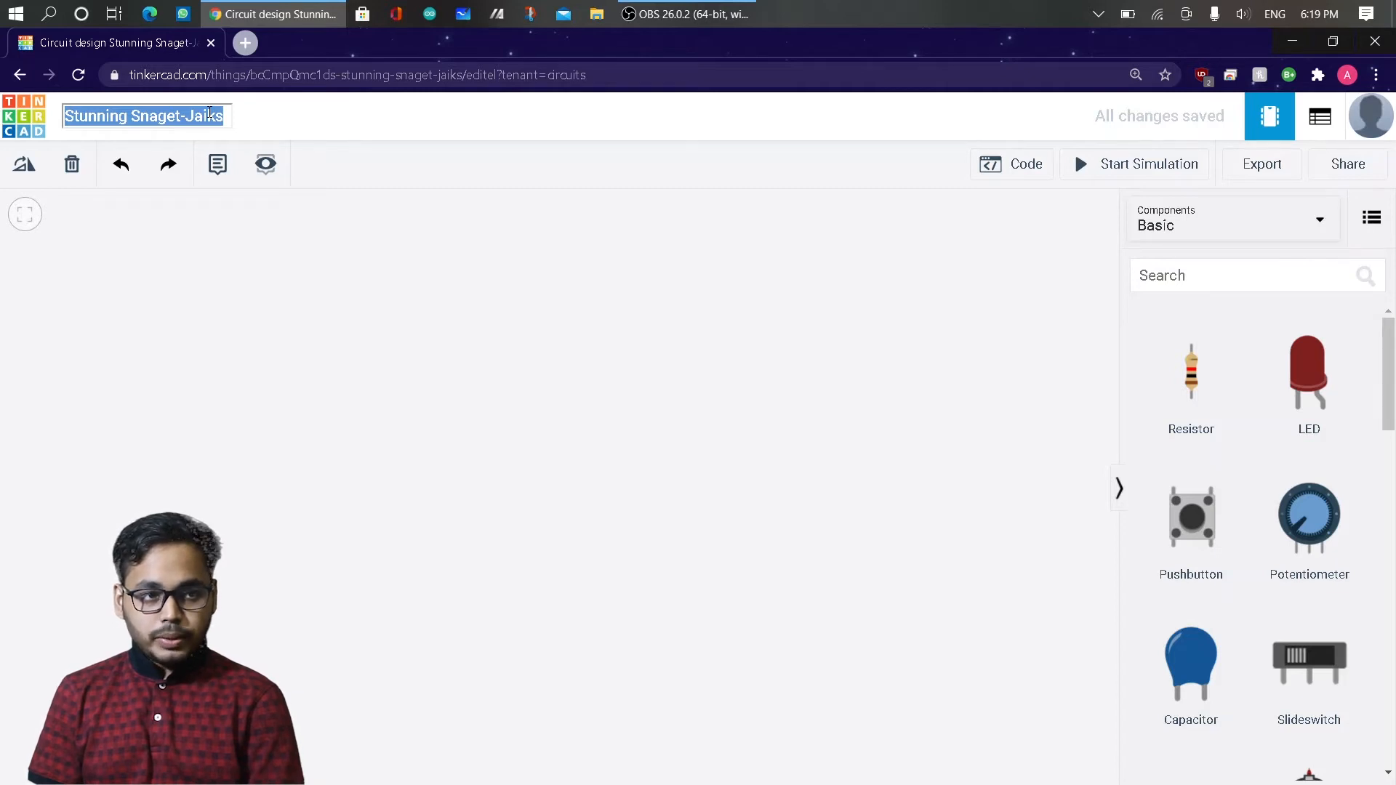
{"action": "type", "text": "b"}
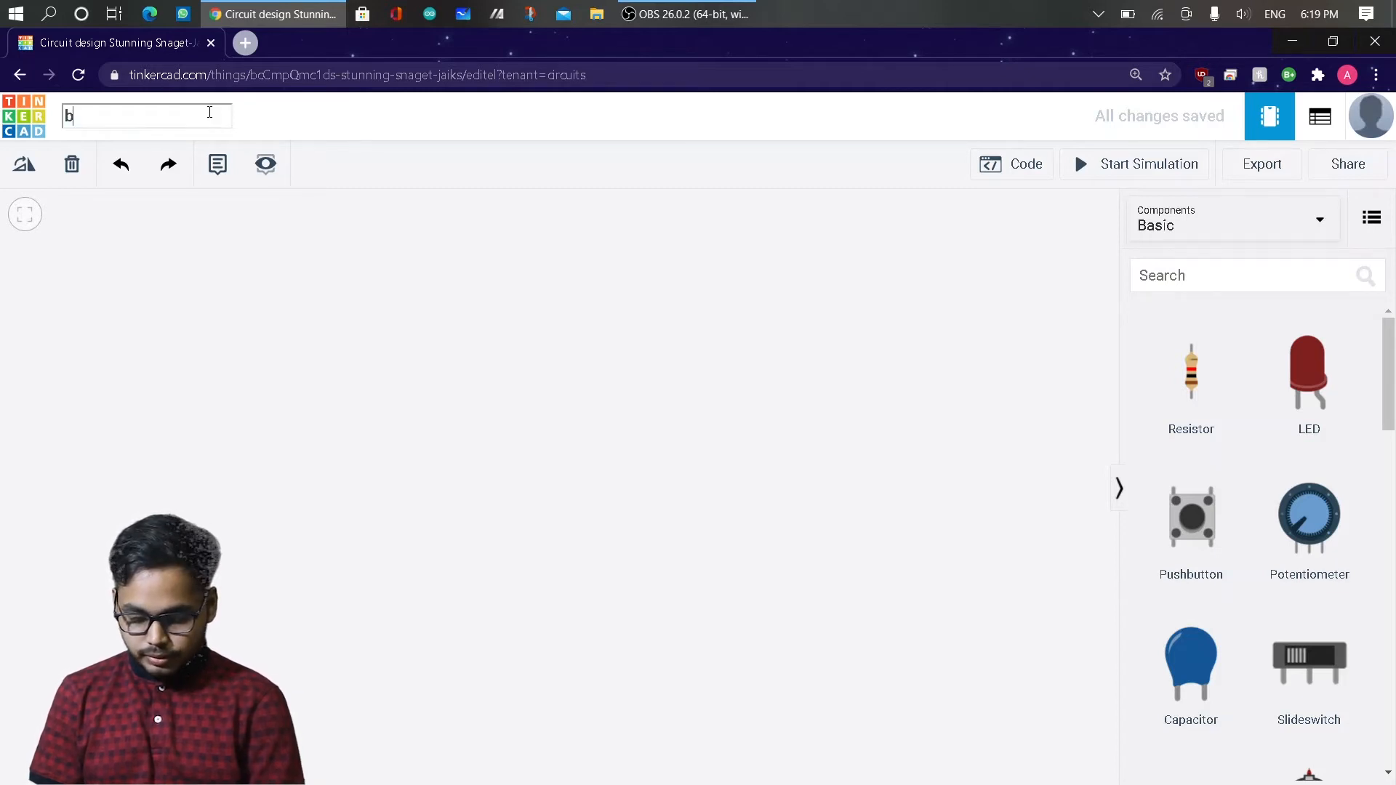
{"action": "type", "text": "link"}
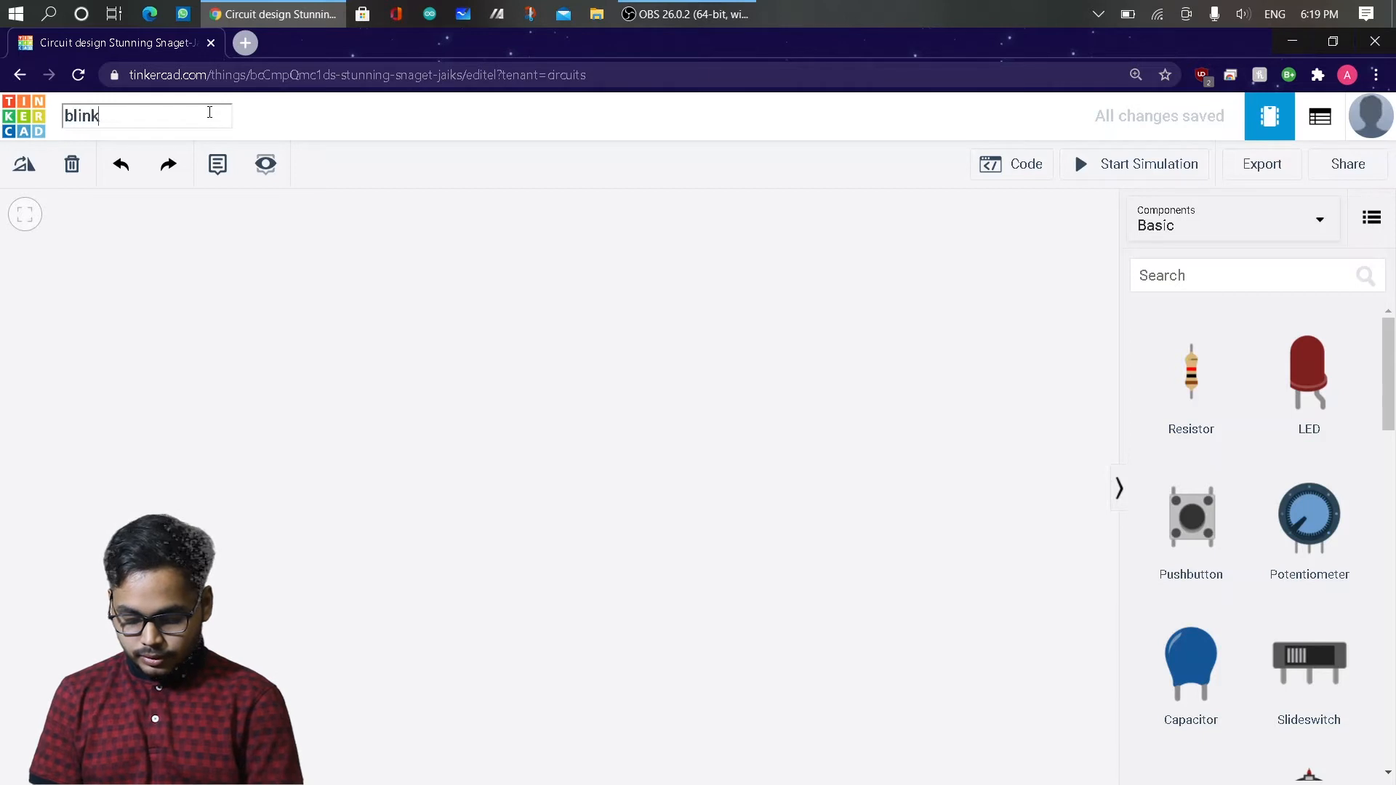
{"action": "type", "text": " ex"}
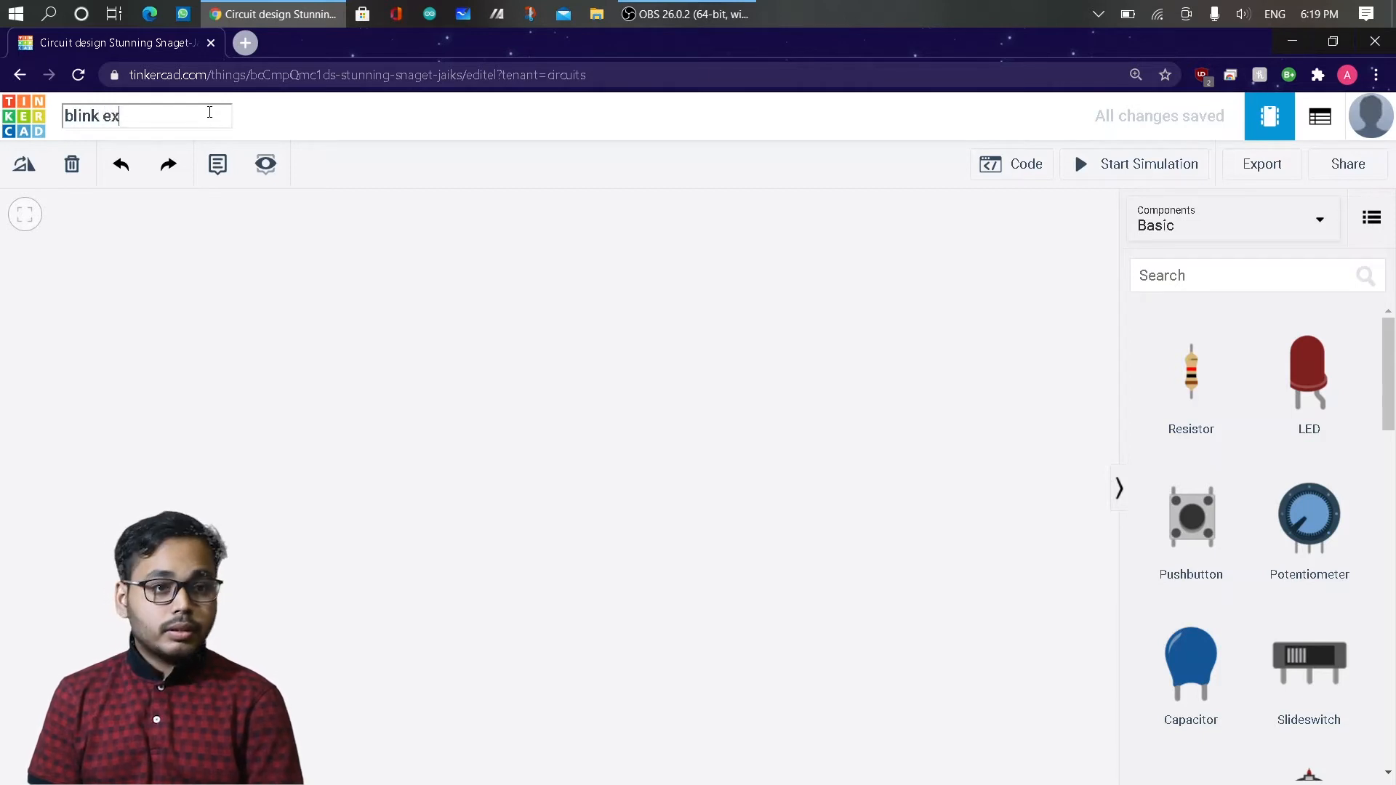
{"action": "type", "text": "ample"}
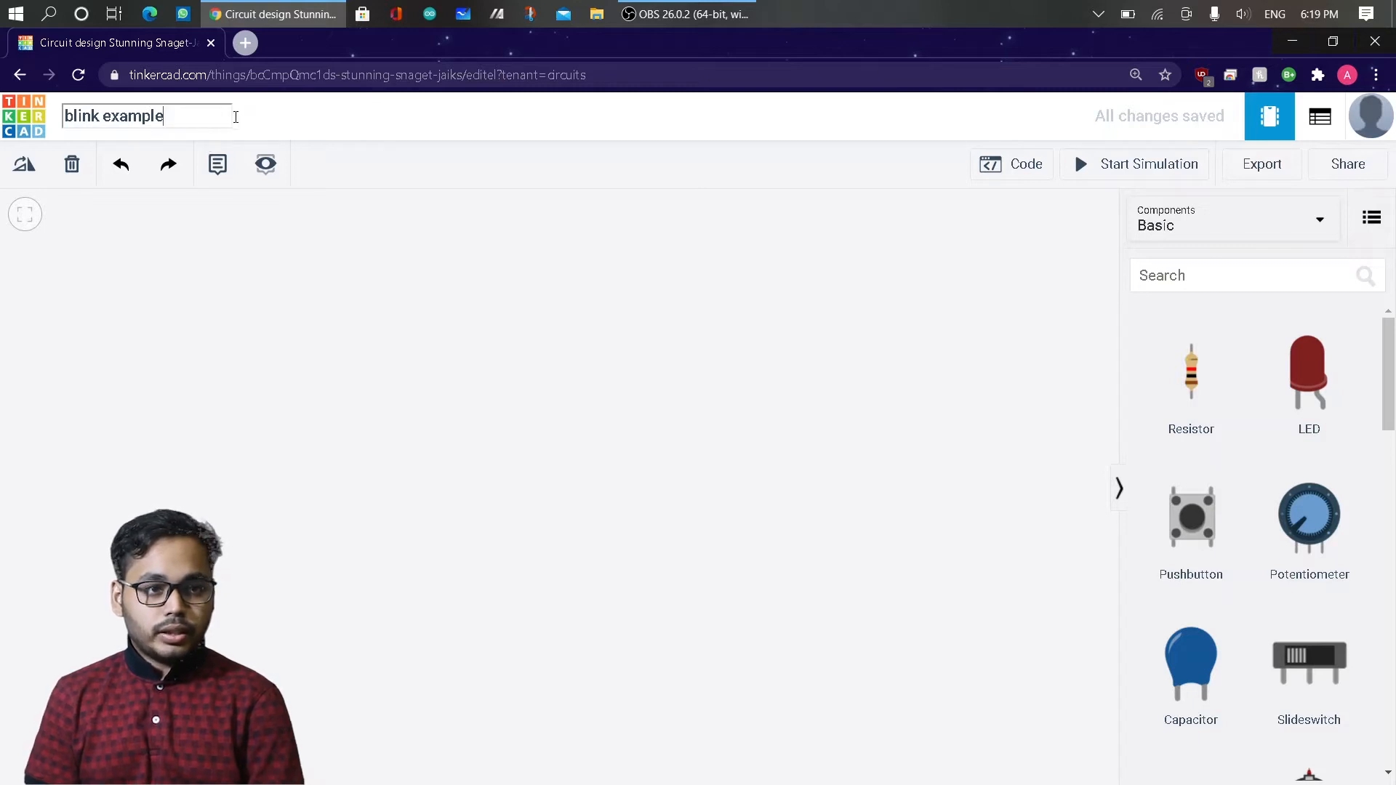
{"action": "left_click", "coordinate": [311, 111]}
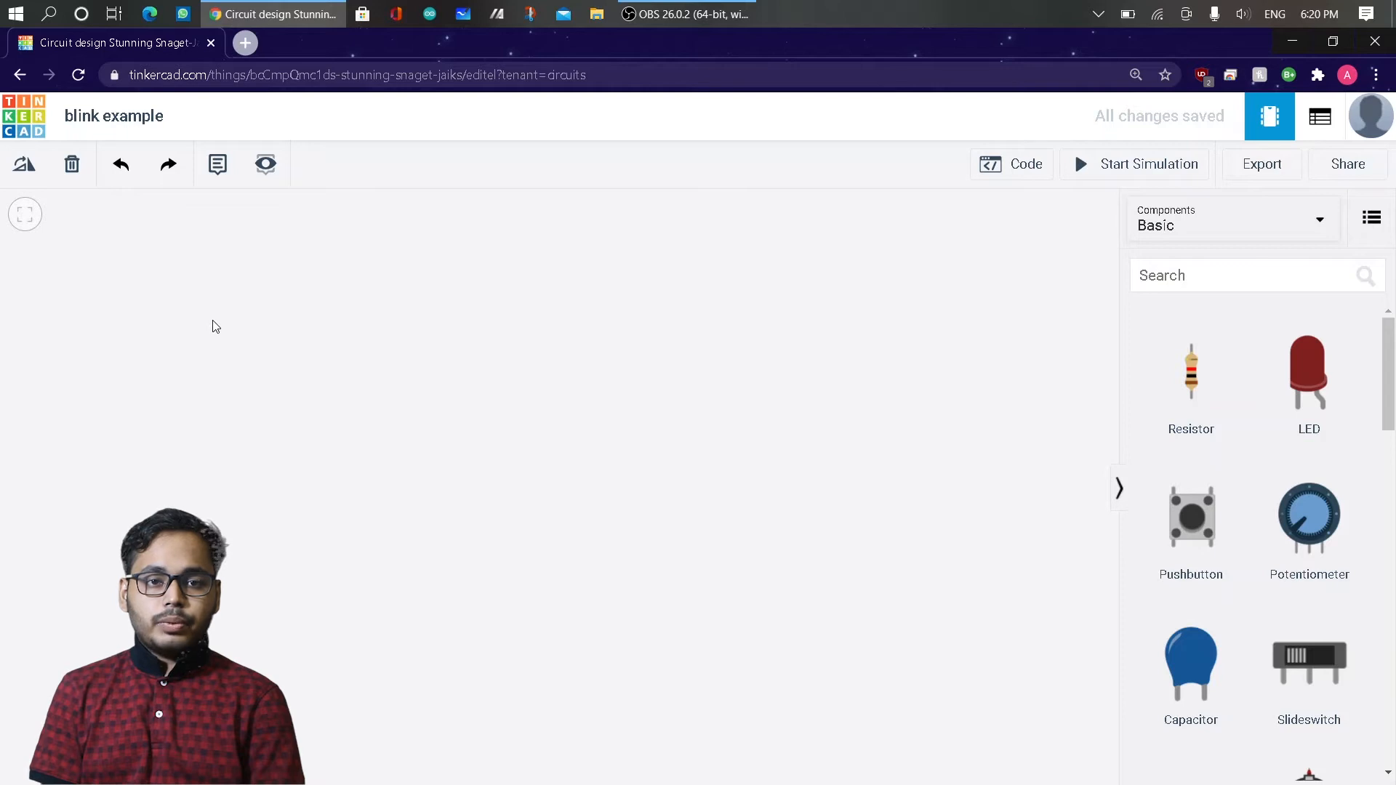
Place an LED from the basic components in the upper middle of the workspace, keeping its color red.
{"action": "left_click", "coordinate": [1169, 218]}
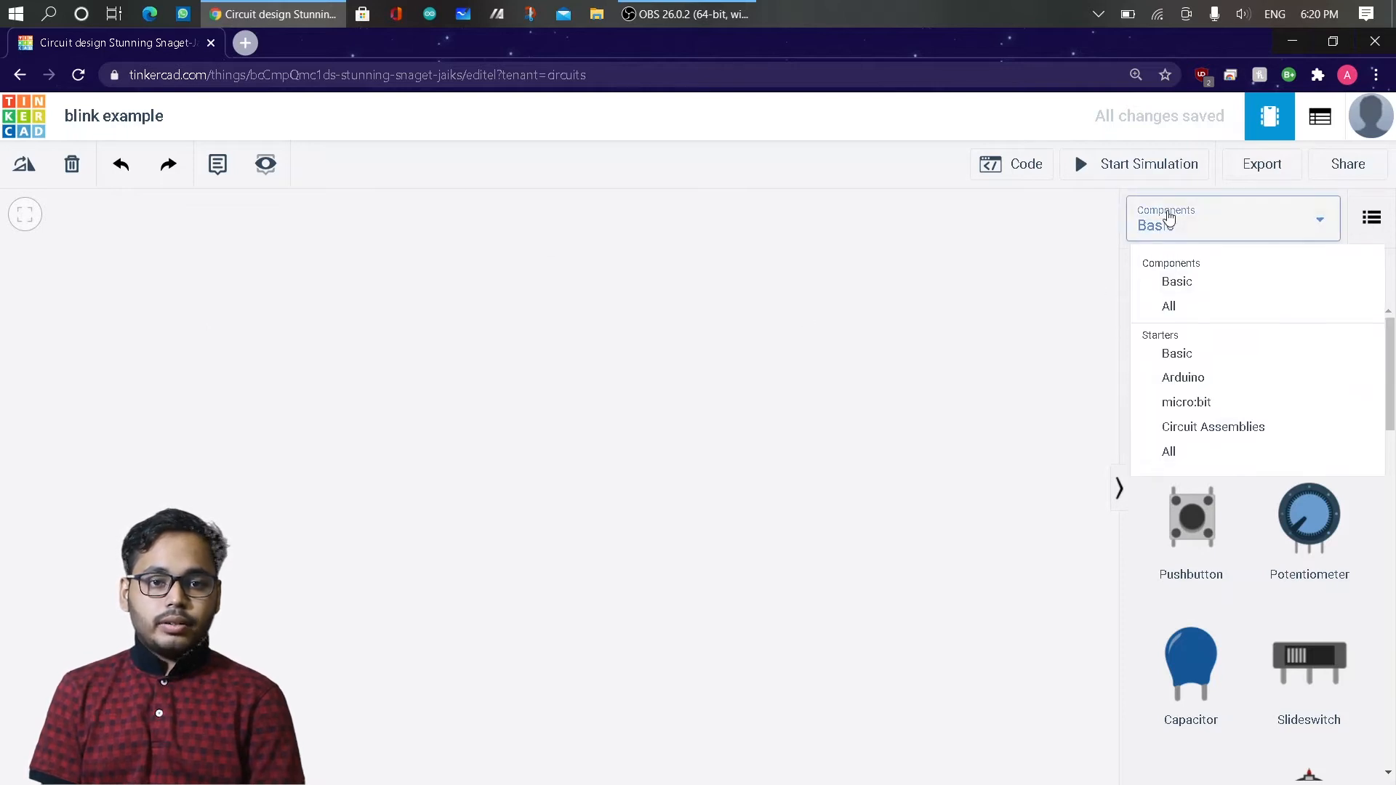
{"action": "left_click", "coordinate": [1169, 218]}
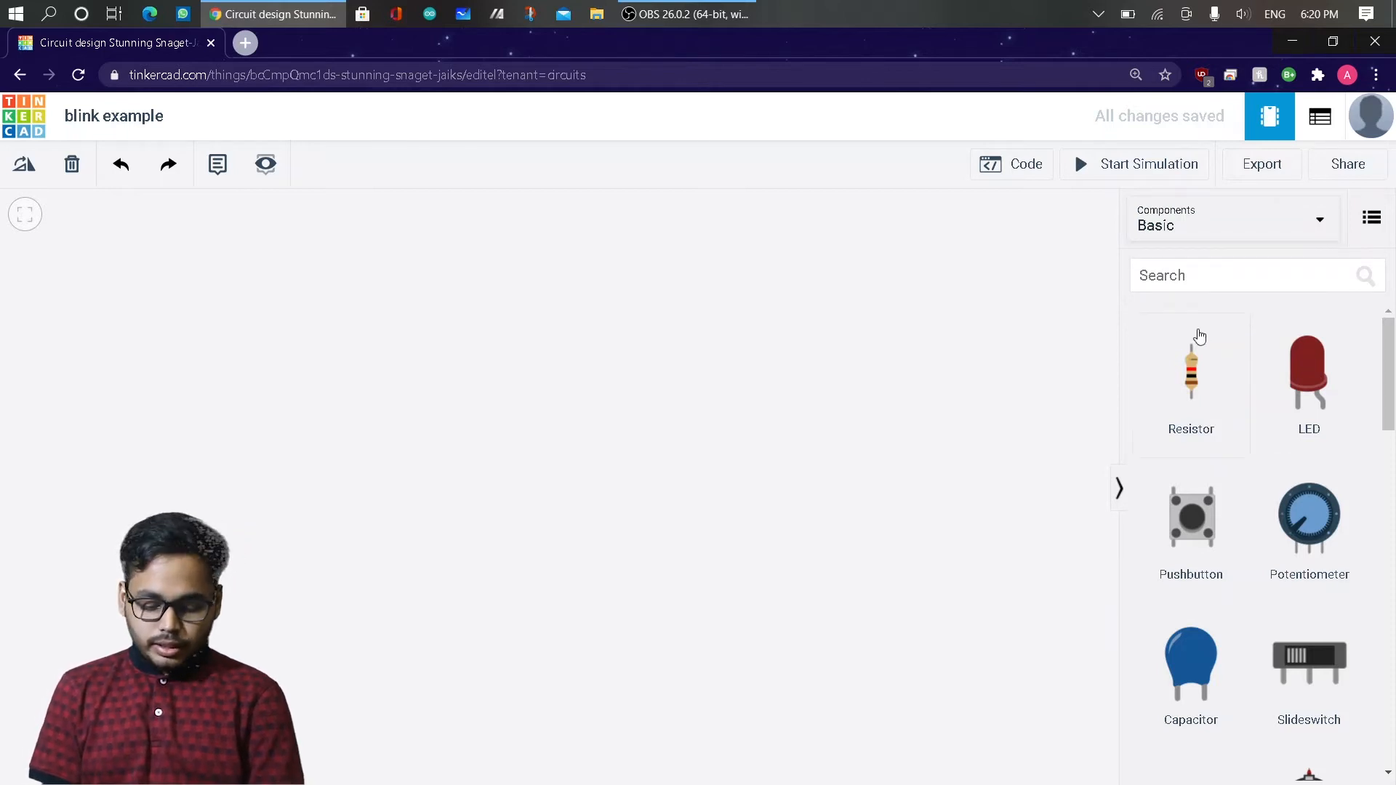
{"action": "left_click", "coordinate": [1298, 381]}
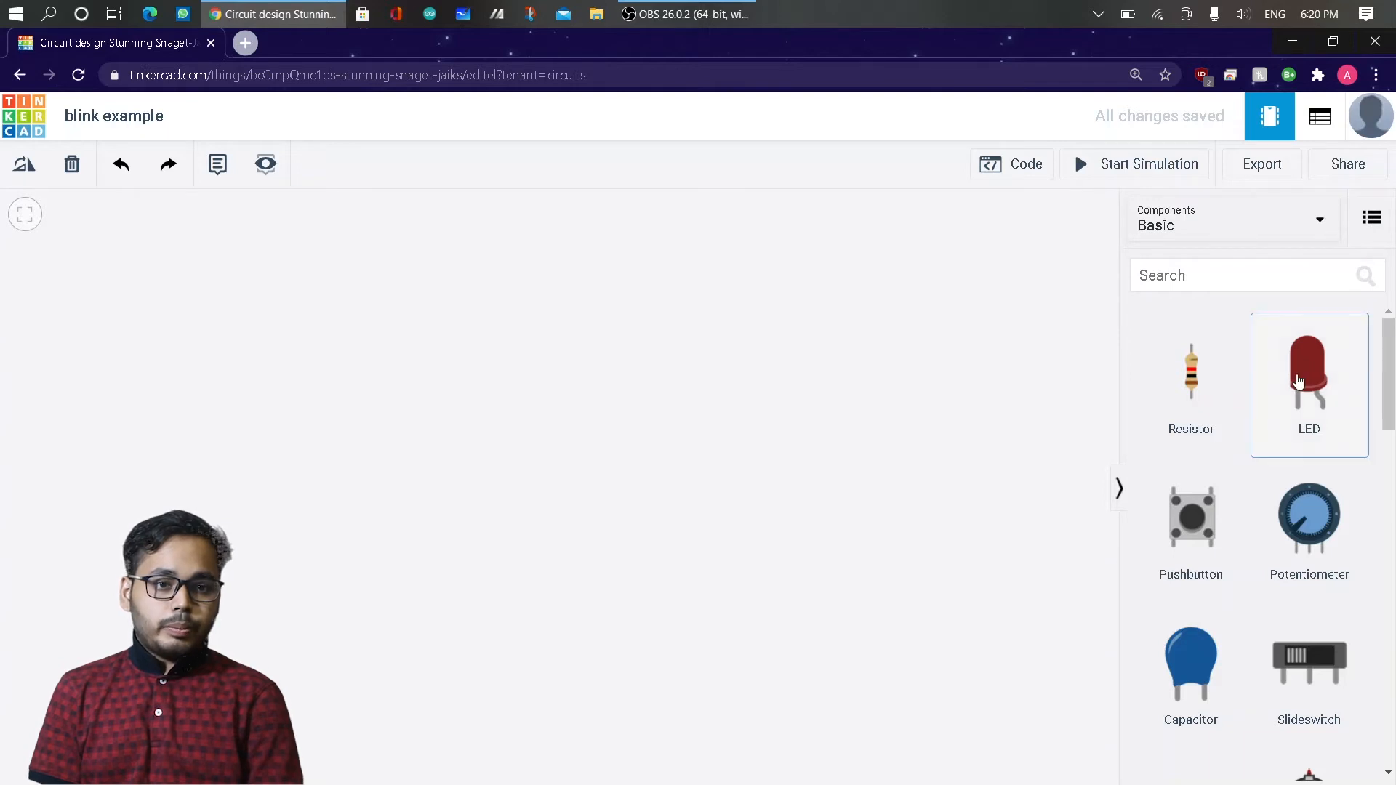
{"action": "left_click_drag", "start_coordinate": [1299, 381], "coordinate": [602, 336]}
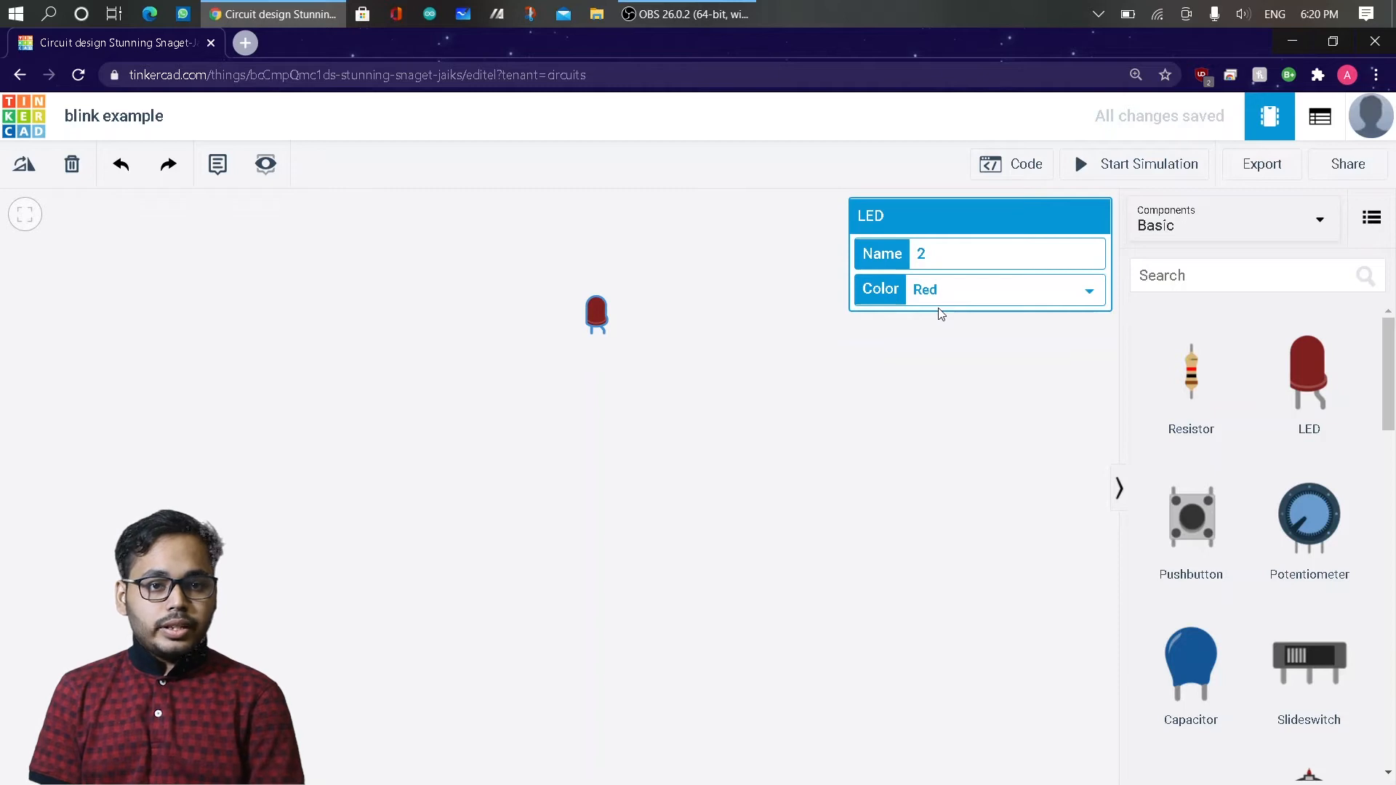
{"action": "left_click", "coordinate": [950, 289]}
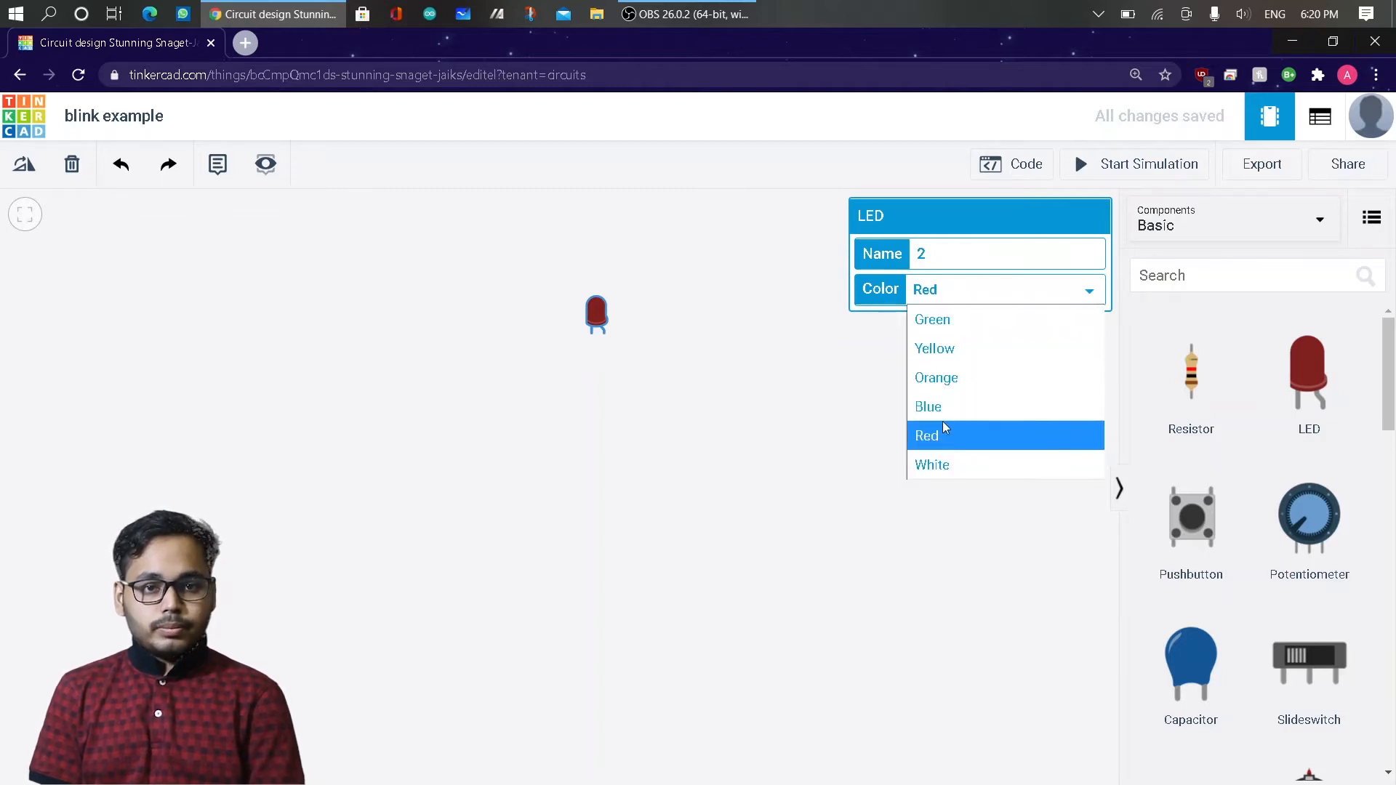
{"action": "left_click", "coordinate": [797, 471]}
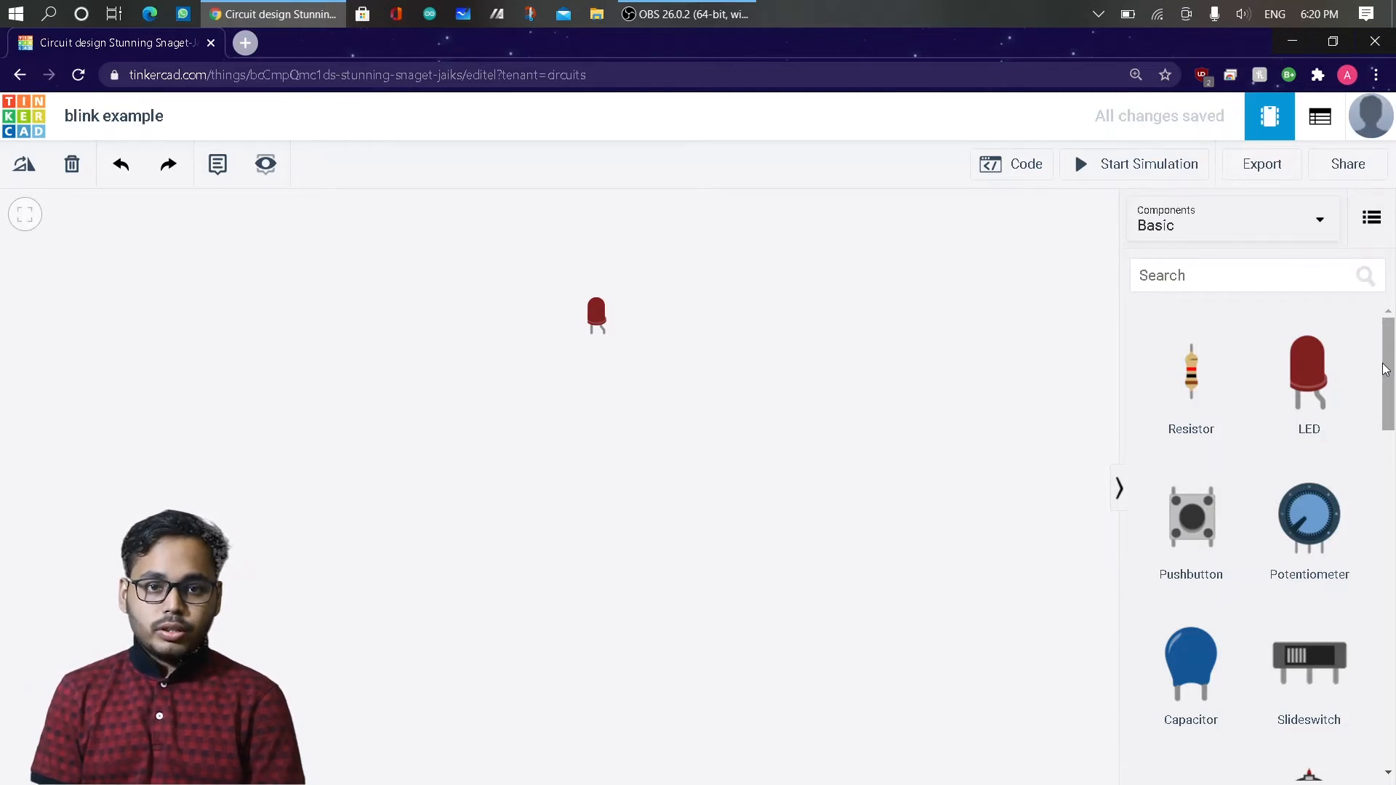
Add an Arduino Uno R3 board to the workspace below the LED.
{"action": "left_click_drag", "start_coordinate": [1385, 369], "coordinate": [1392, 508]}
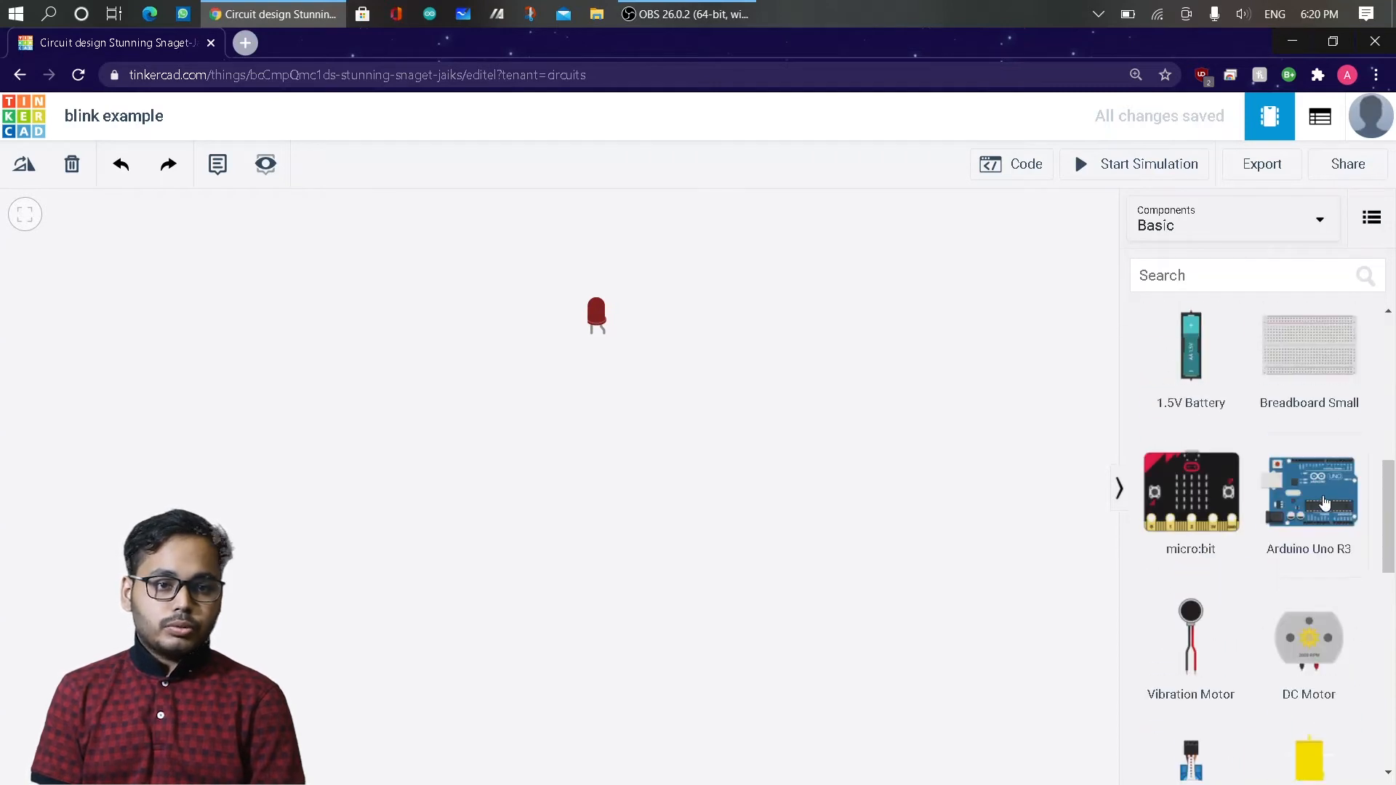
{"action": "left_click", "coordinate": [616, 509]}
{"action": "left_click_drag", "start_coordinate": [639, 495], "coordinate": [589, 538]}
{"action": "left_click", "coordinate": [828, 498]}
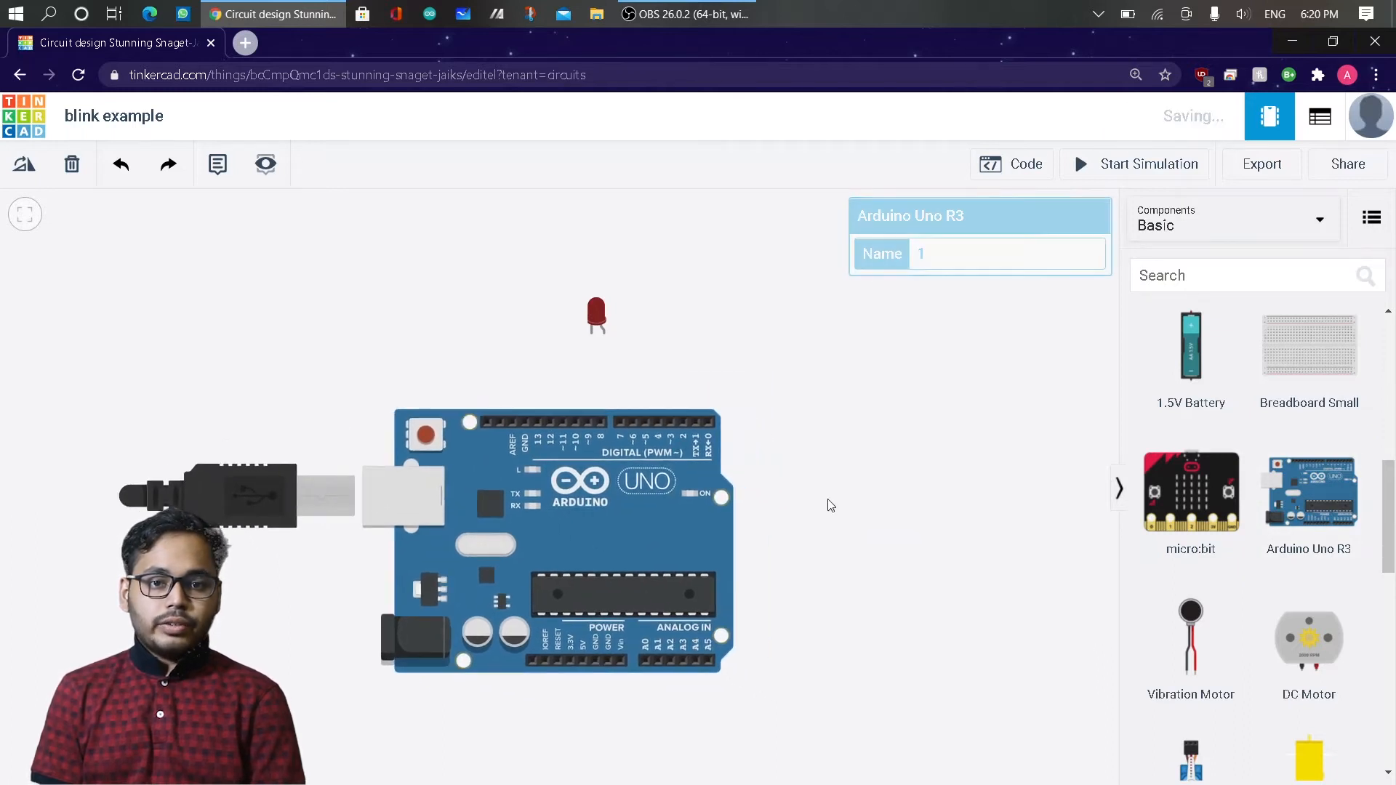
Place a resistor just beside the LED and shift the Arduino board slightly down and to the right.
{"action": "left_click_drag", "start_coordinate": [1393, 522], "coordinate": [1393, 346]}
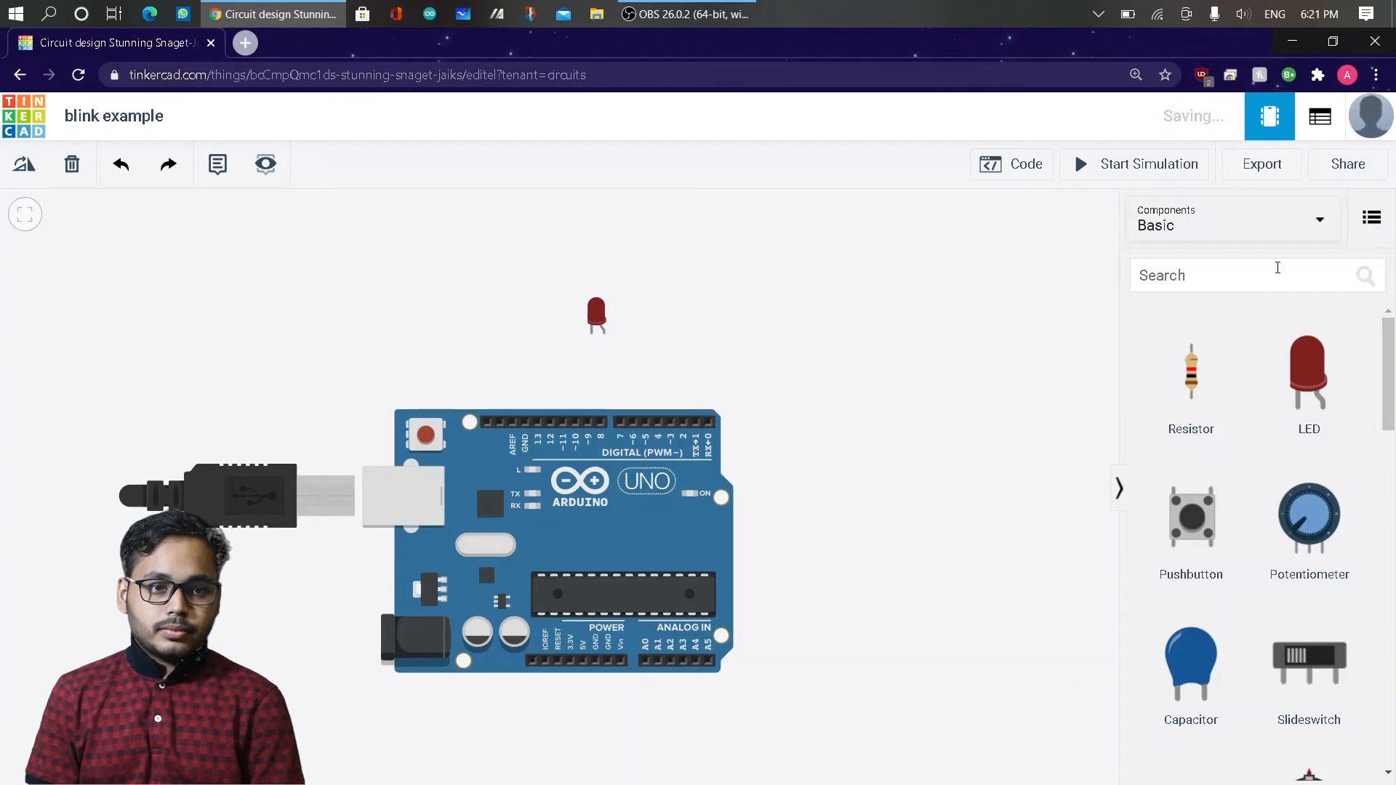
{"action": "left_click_drag", "start_coordinate": [1195, 370], "coordinate": [664, 336]}
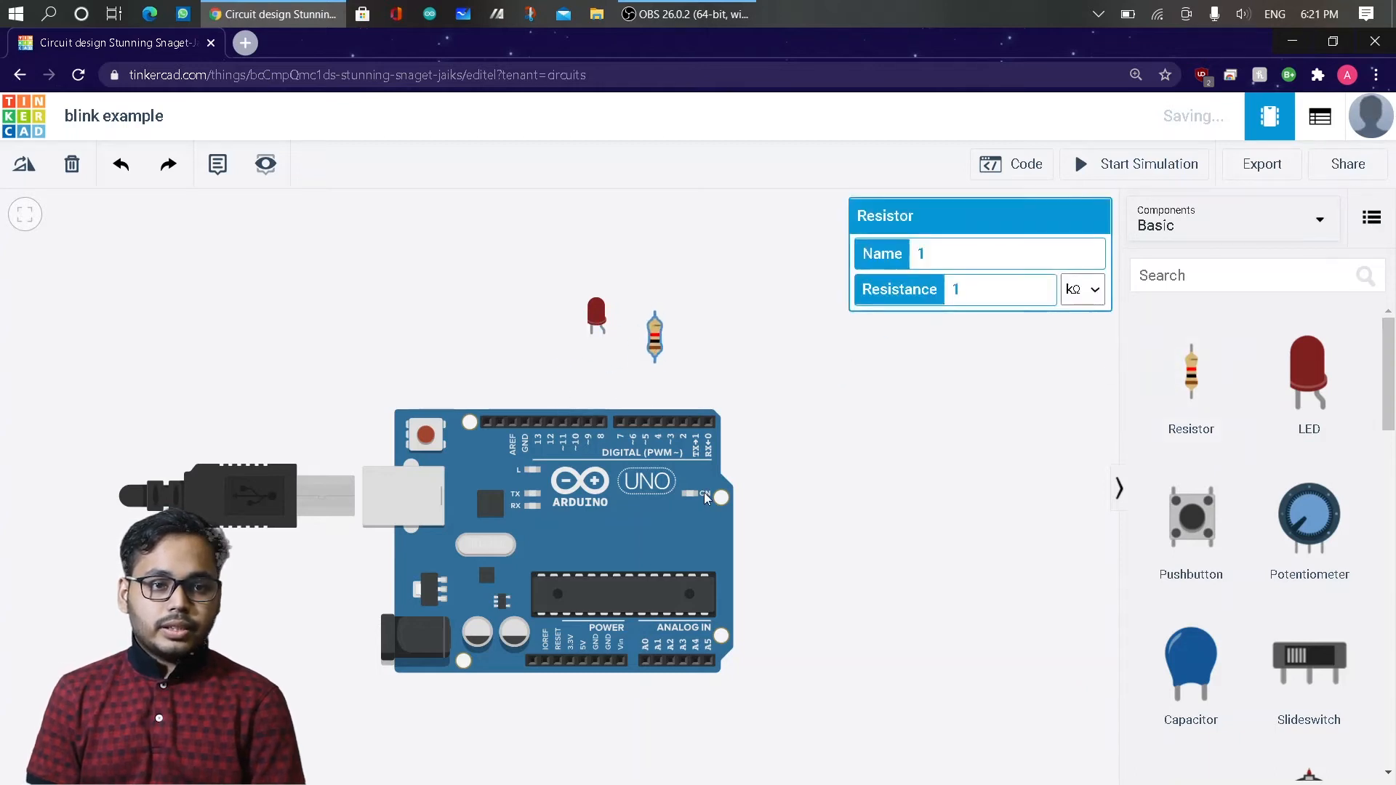
{"action": "left_click_drag", "start_coordinate": [599, 512], "coordinate": [643, 530]}
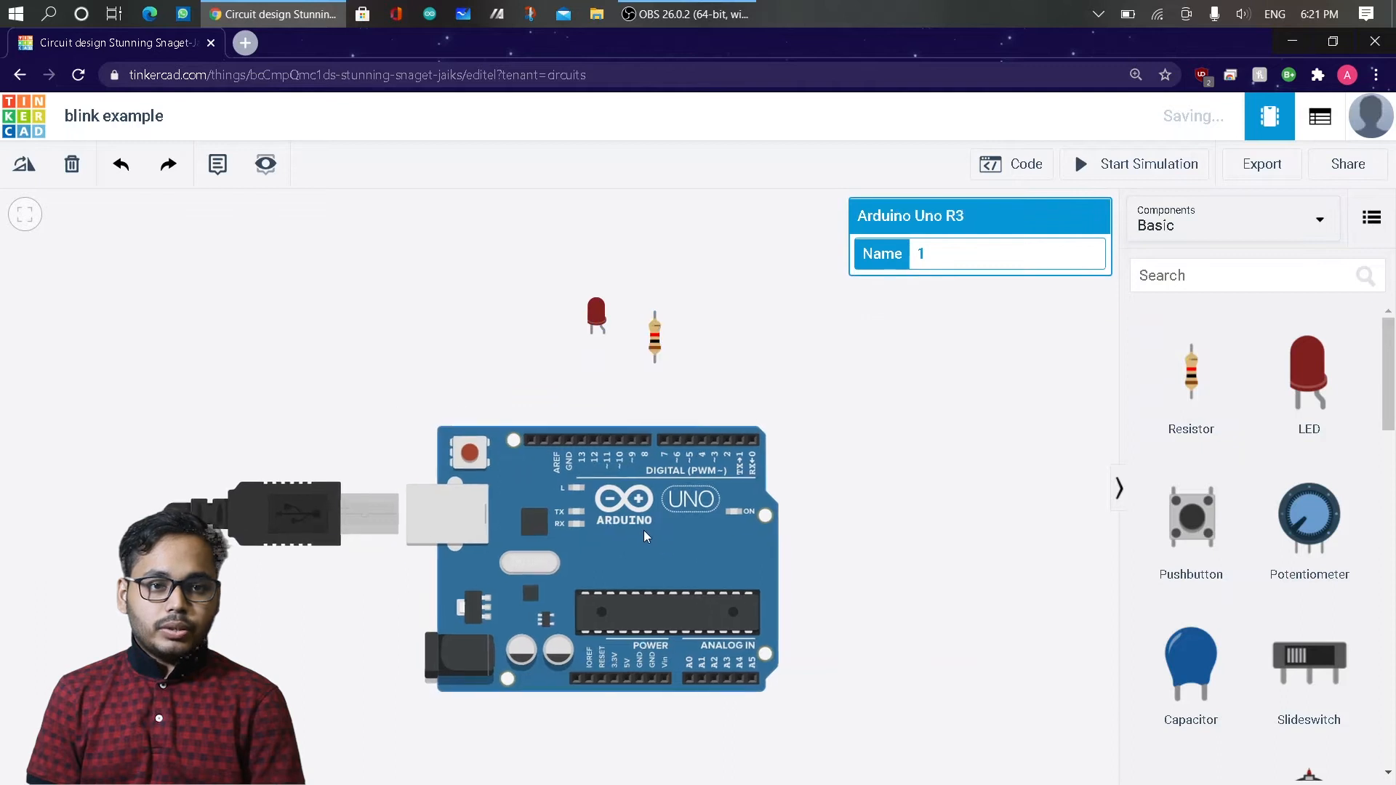
Set the resistor's resistance to 220 Ω.
{"action": "left_click", "coordinate": [643, 346]}
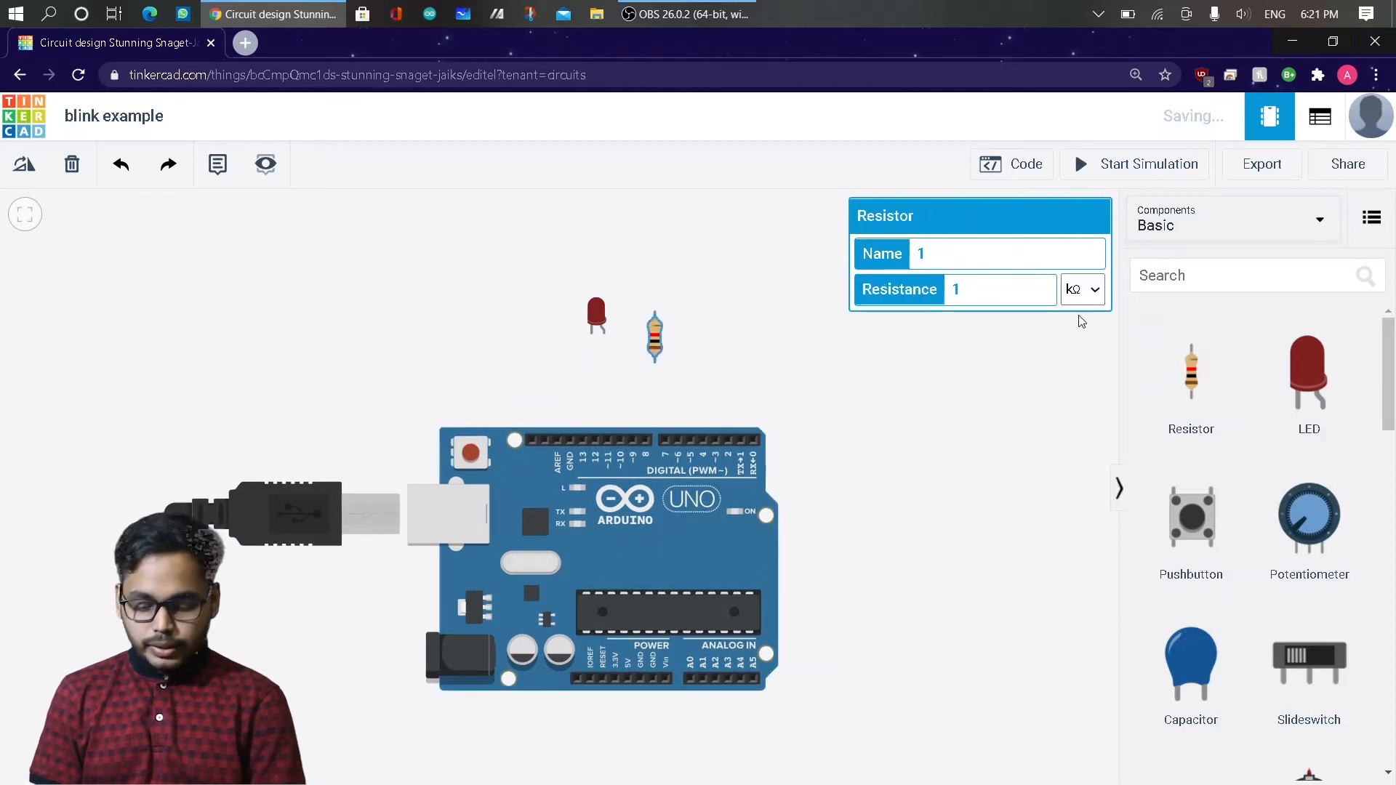
{"action": "left_click", "coordinate": [1022, 289]}
{"action": "key", "text": "BackSpace"}
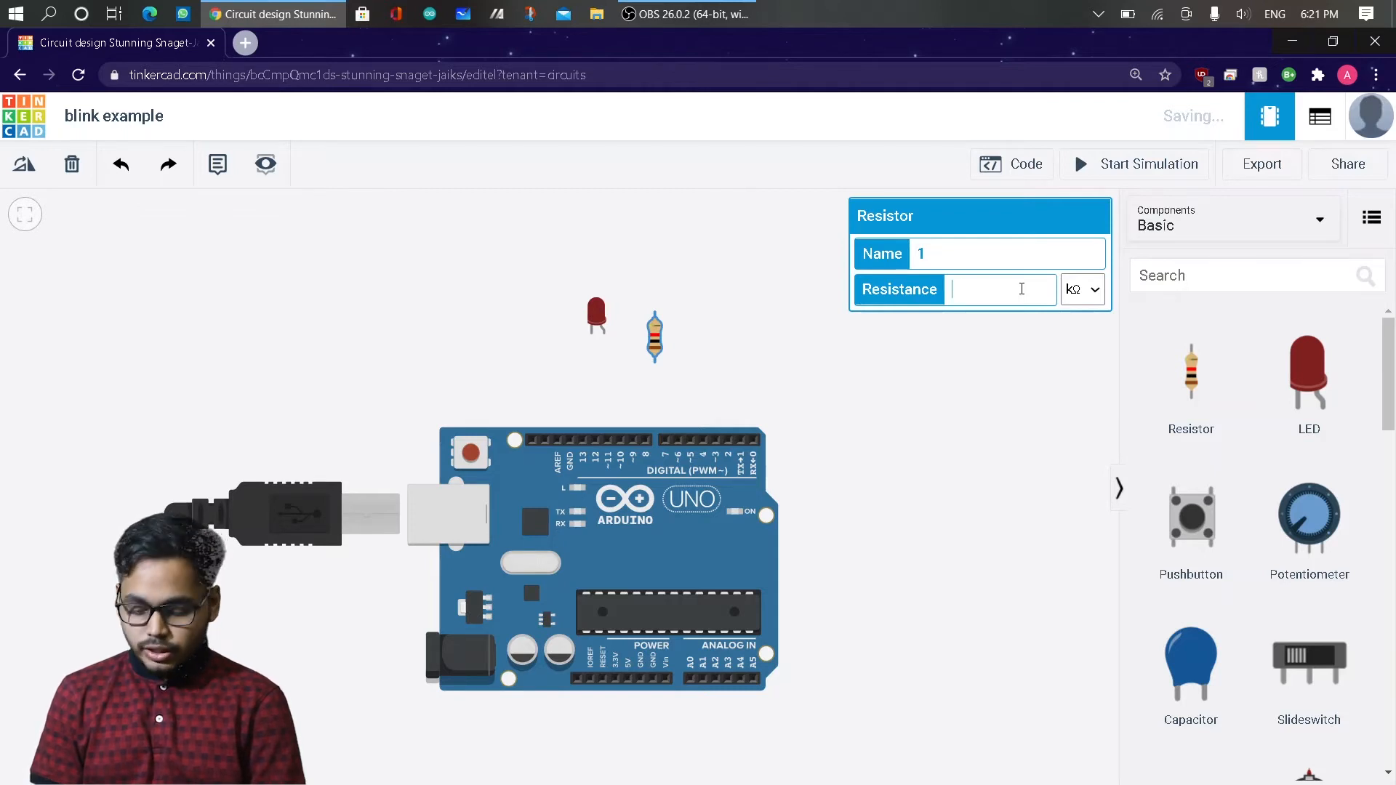
{"action": "type", "text": "200"}
{"action": "key", "text": "BackSpace"}
{"action": "key", "text": "BackSpace"}
{"action": "type", "text": "20"}
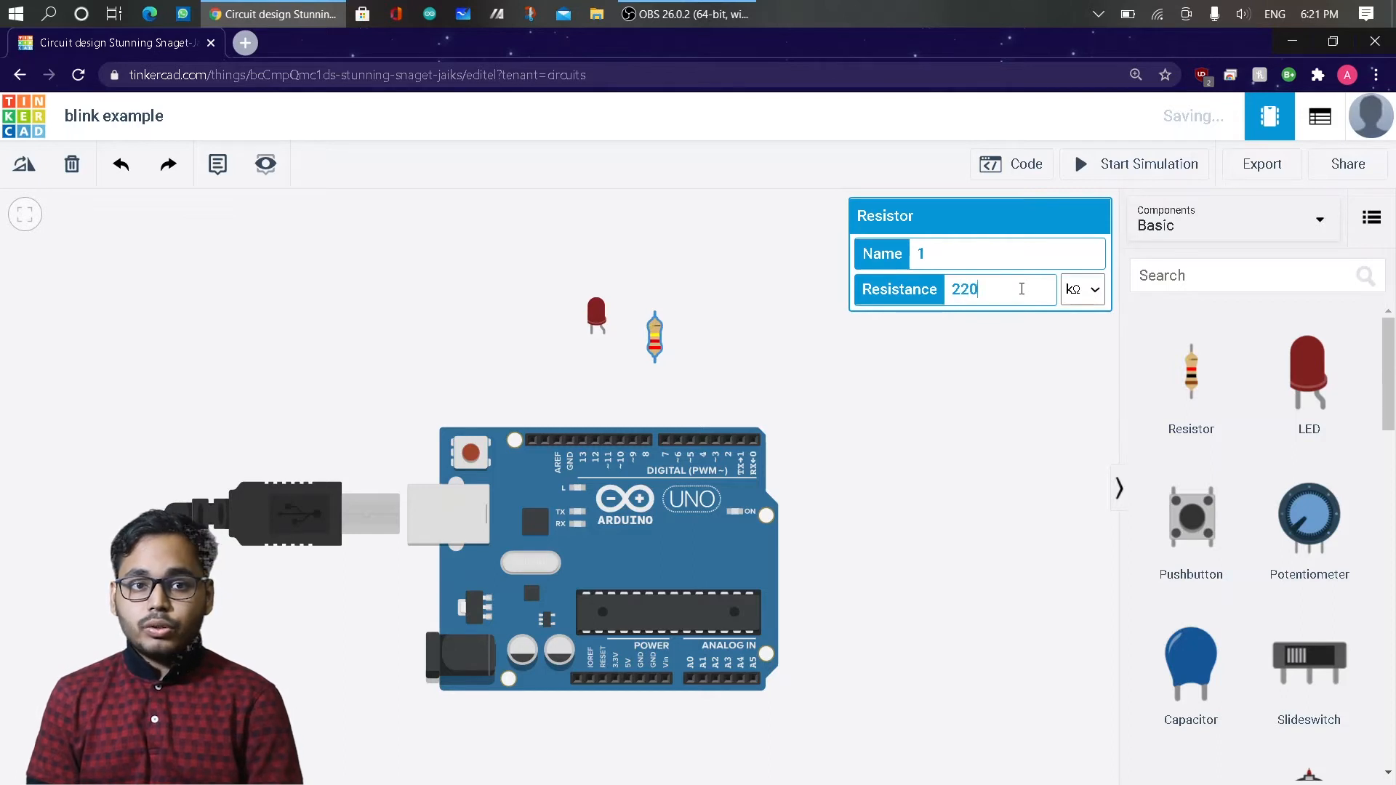
{"action": "left_click", "coordinate": [1088, 295]}
{"action": "left_click", "coordinate": [1069, 437]}
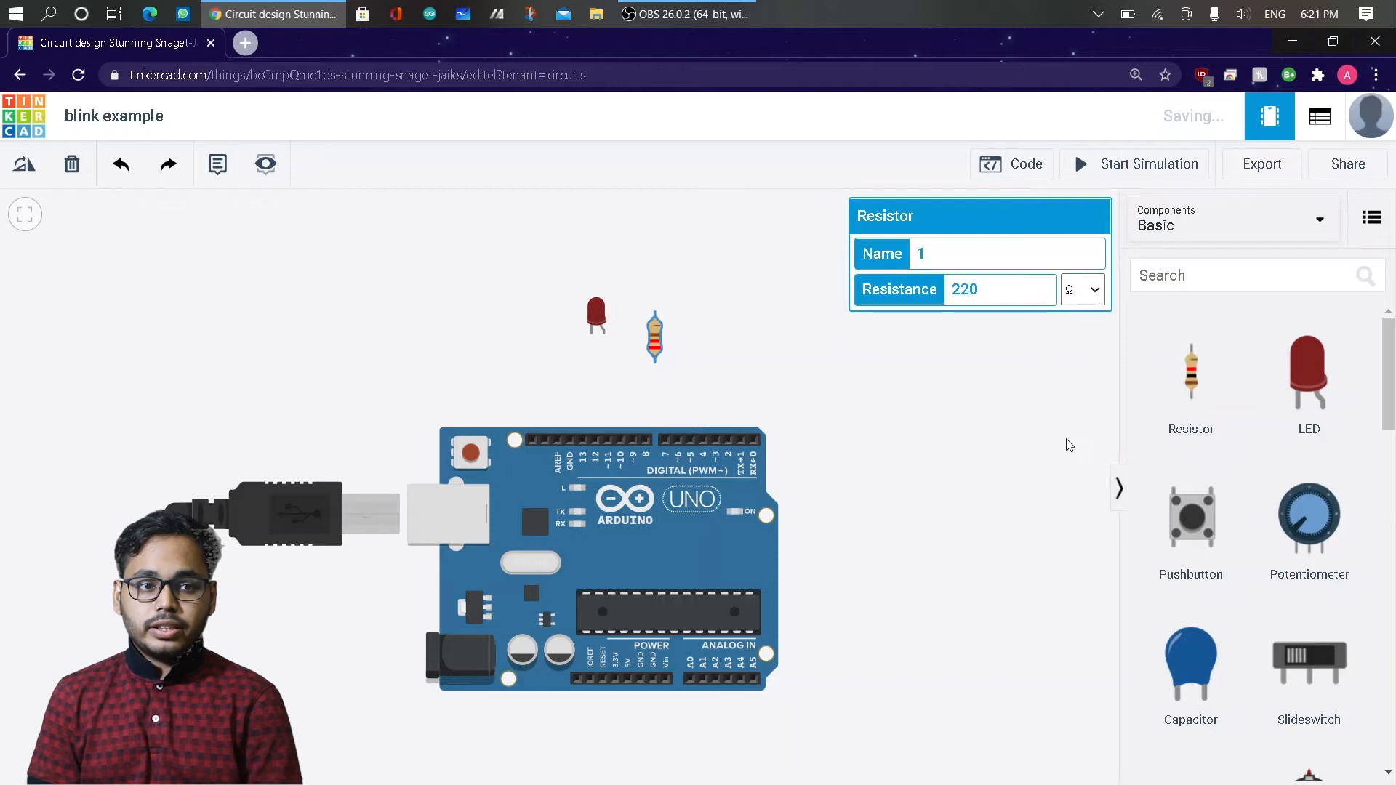
{"action": "left_click", "coordinate": [993, 422]}
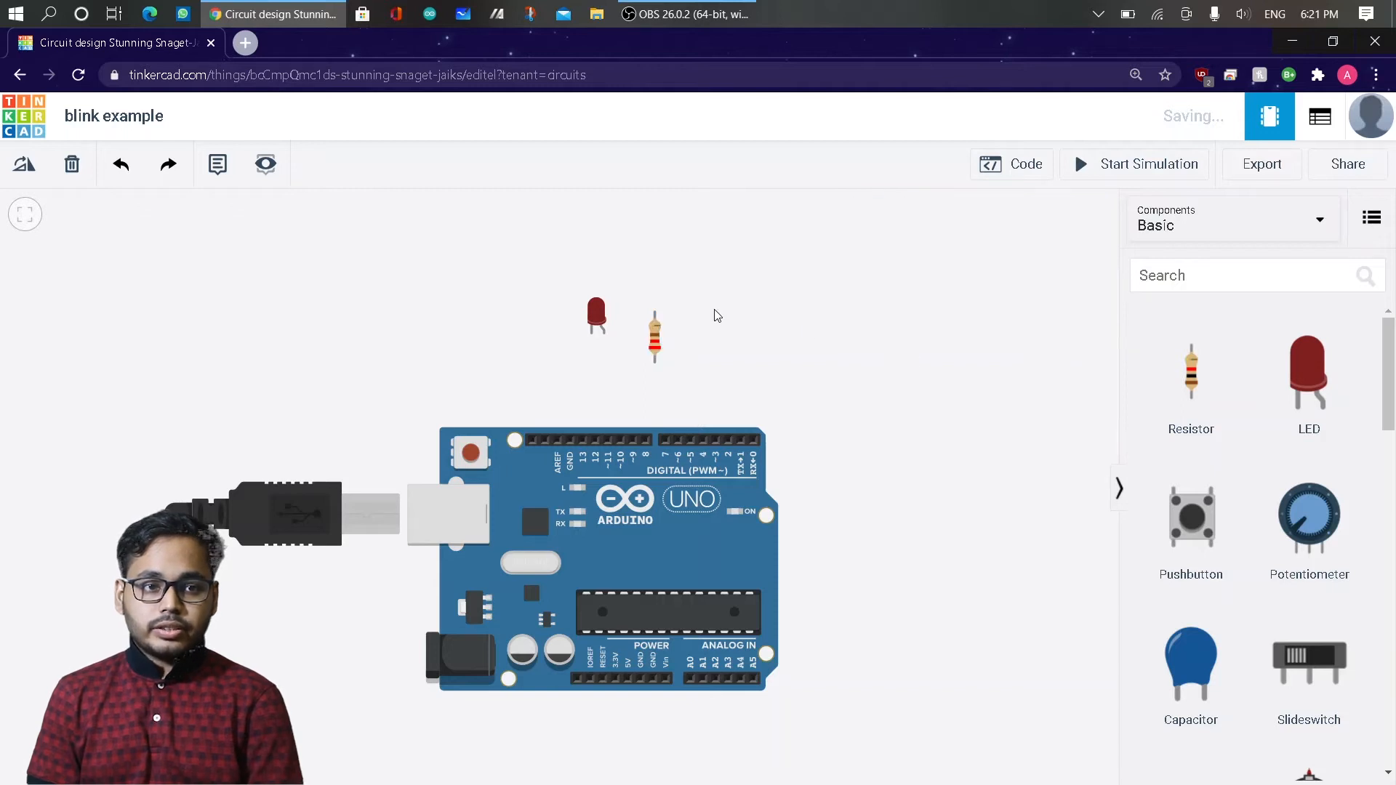
Move the LED slightly closer to the resistor, and shift the resistor down toward the Arduino's digital pins.
{"action": "left_click", "coordinate": [599, 292]}
{"action": "left_click_drag", "start_coordinate": [599, 292], "coordinate": [614, 292]}
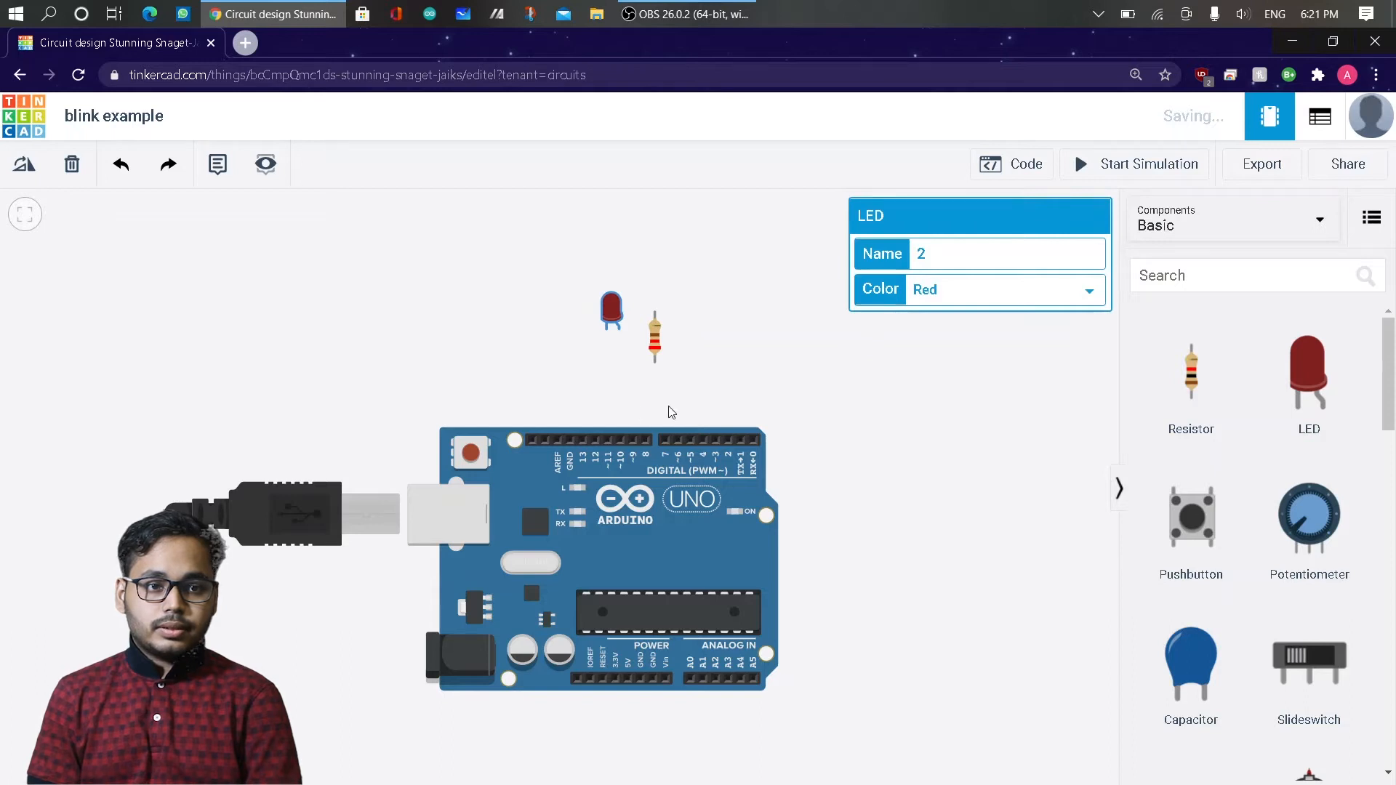
{"action": "scroll", "coordinate": [669, 413], "scroll_direction": "down", "scroll_amount": 1}
{"action": "scroll", "coordinate": [669, 412], "scroll_direction": "down", "scroll_amount": 1}
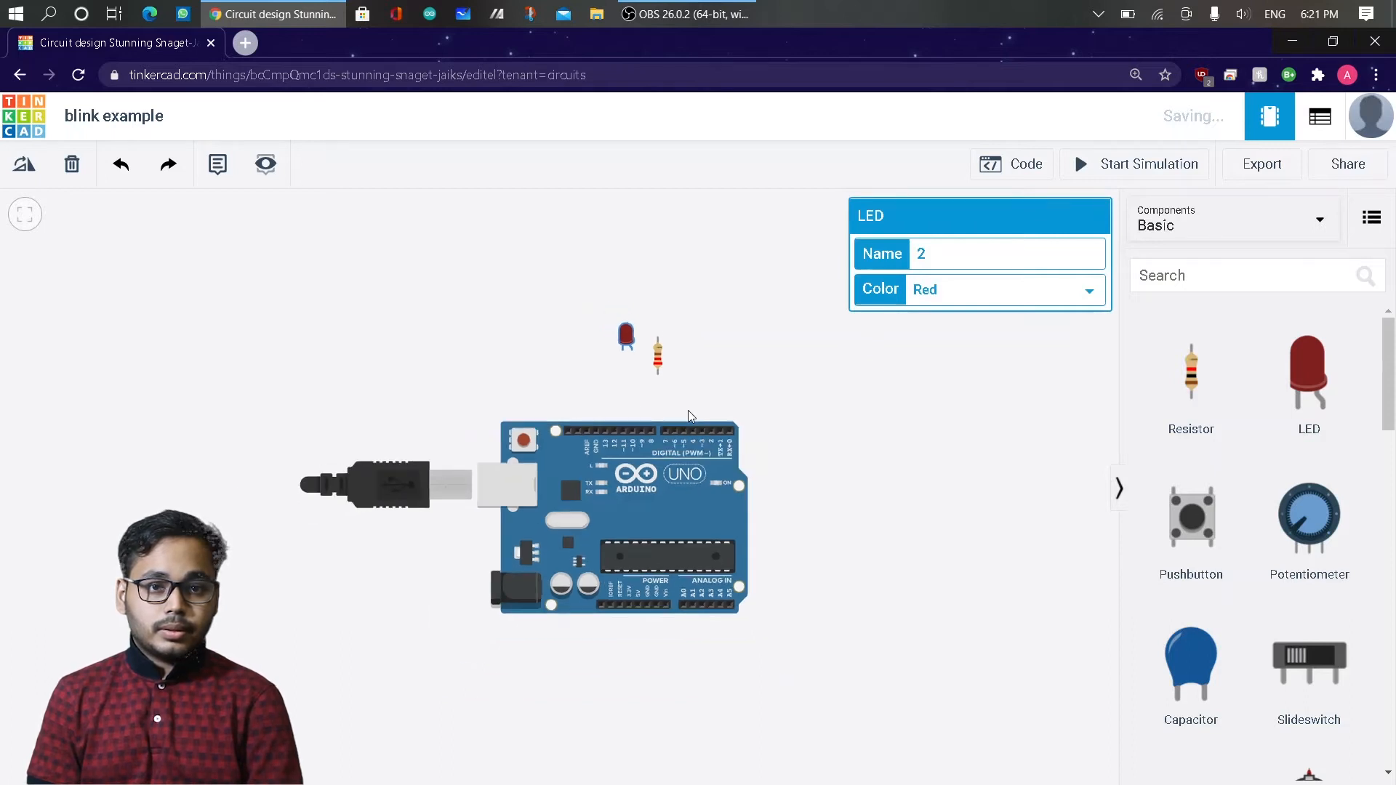
{"action": "scroll", "coordinate": [688, 410], "scroll_direction": "down", "scroll_amount": 1}
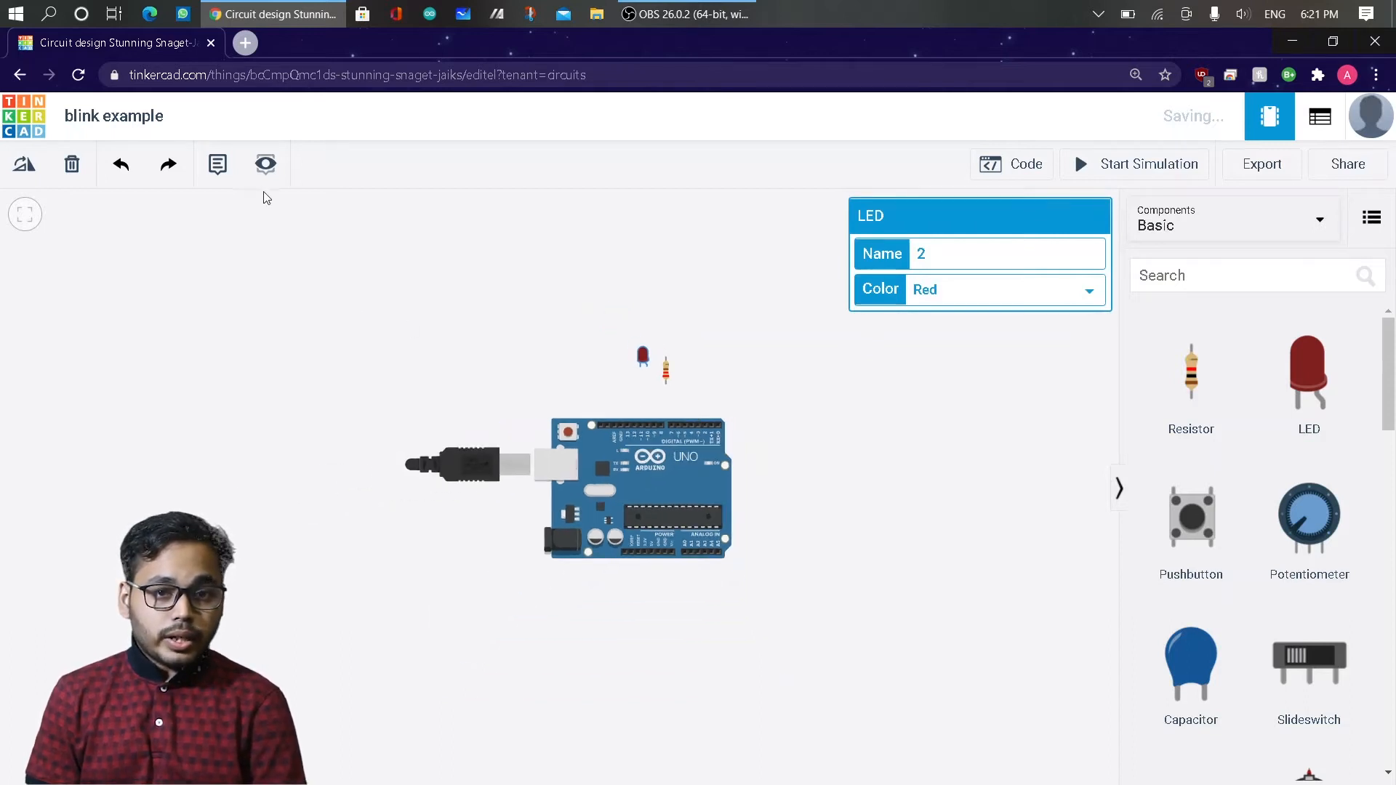
{"action": "left_click", "coordinate": [526, 357]}
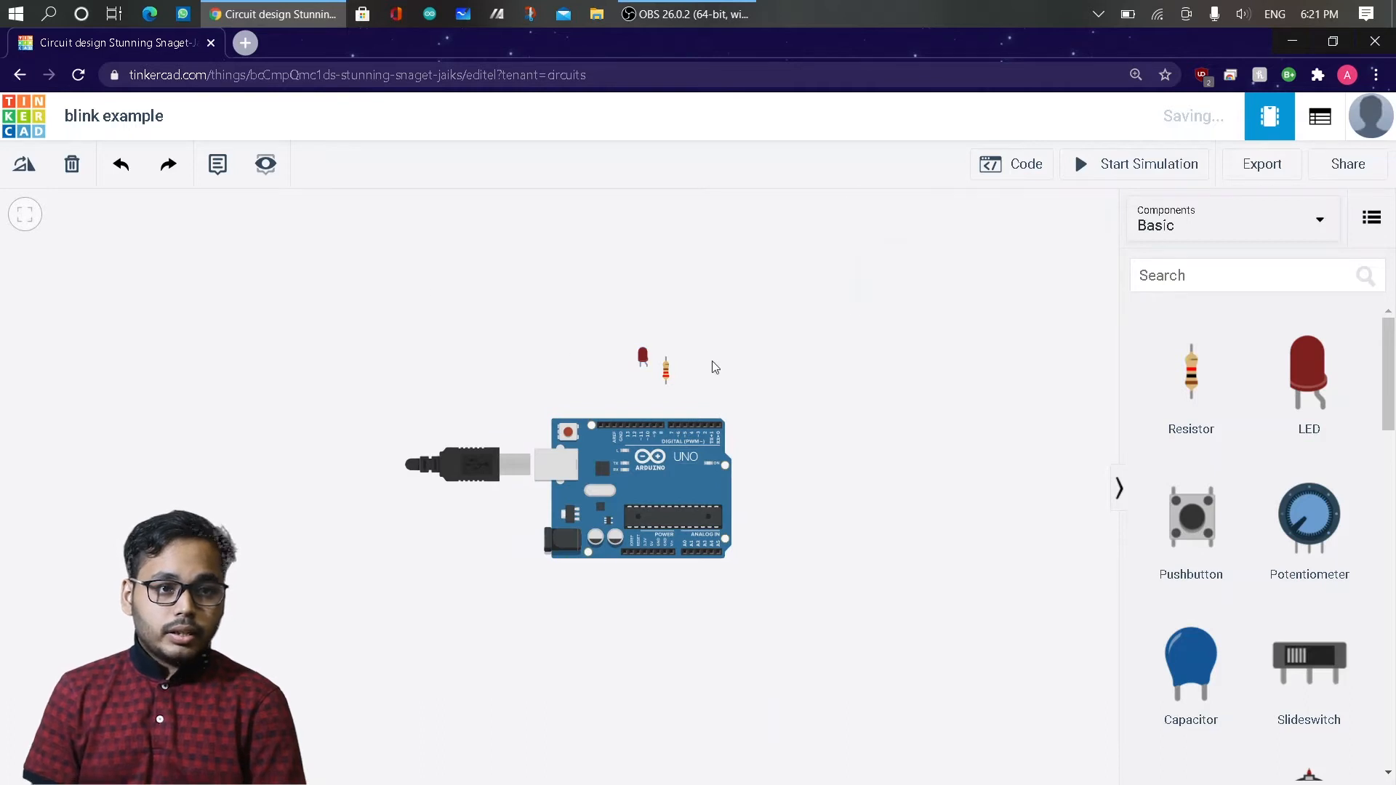
{"action": "scroll", "coordinate": [713, 387], "scroll_direction": "down", "scroll_amount": 2}
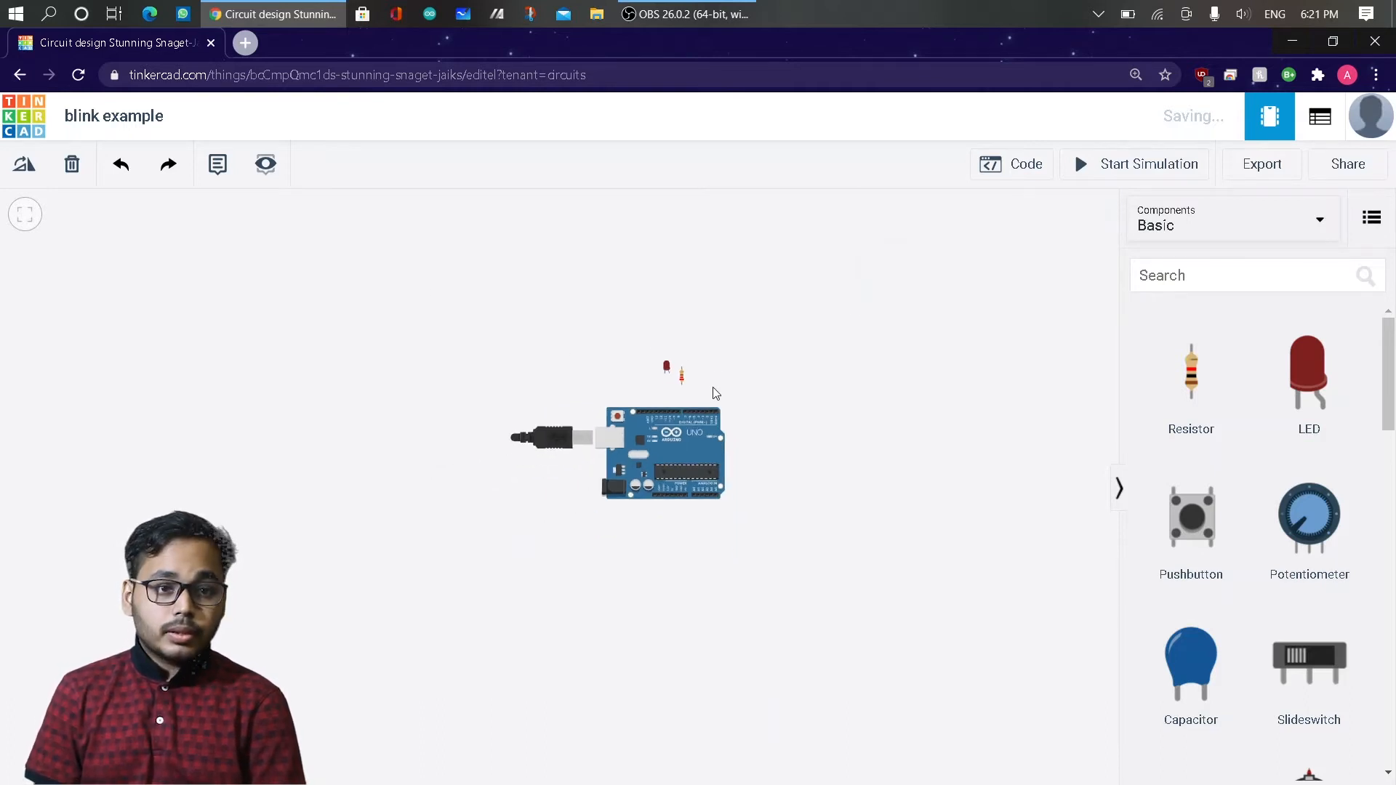
{"action": "scroll", "coordinate": [681, 395], "scroll_direction": "down", "scroll_amount": 1}
{"action": "scroll", "coordinate": [681, 397], "scroll_direction": "up", "scroll_amount": 6}
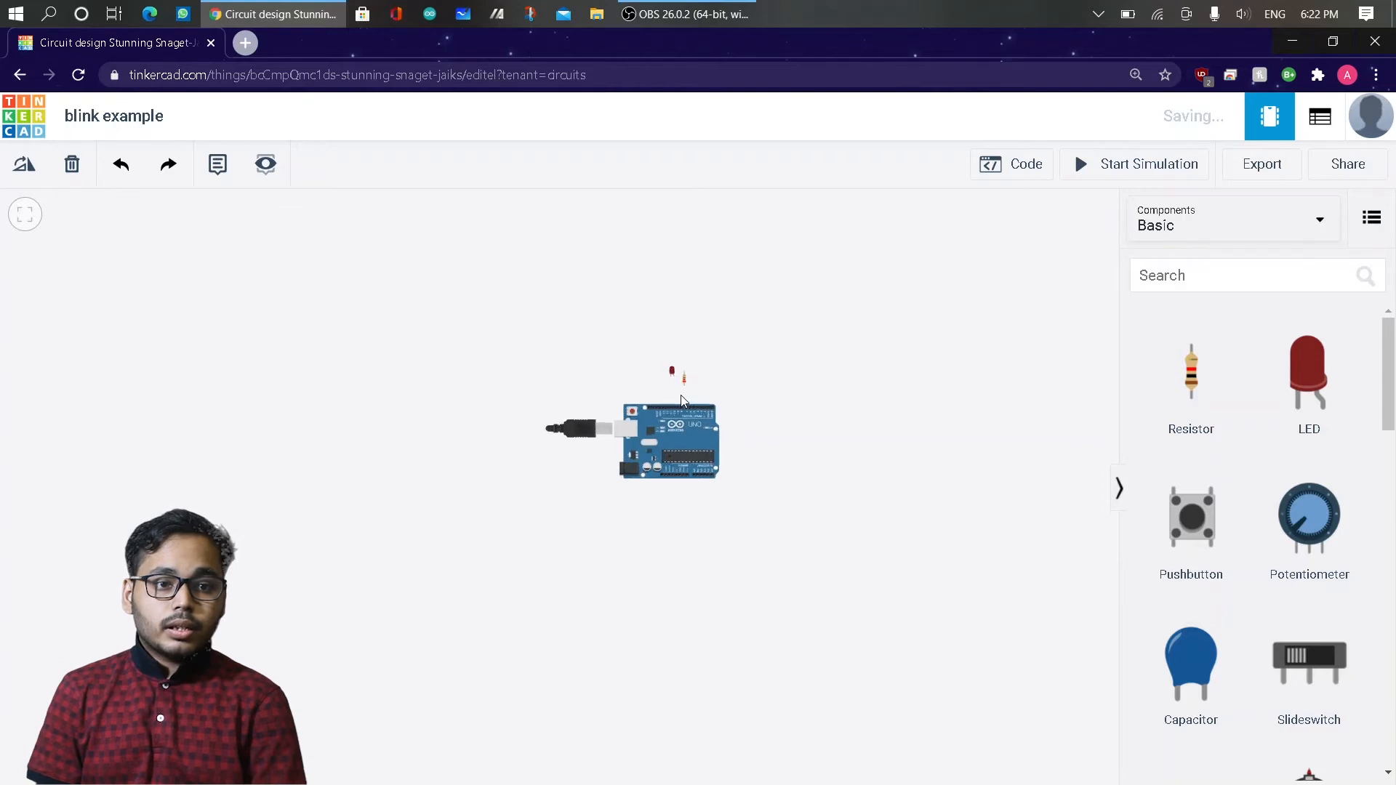
{"action": "scroll", "coordinate": [677, 401], "scroll_direction": "up", "scroll_amount": 3}
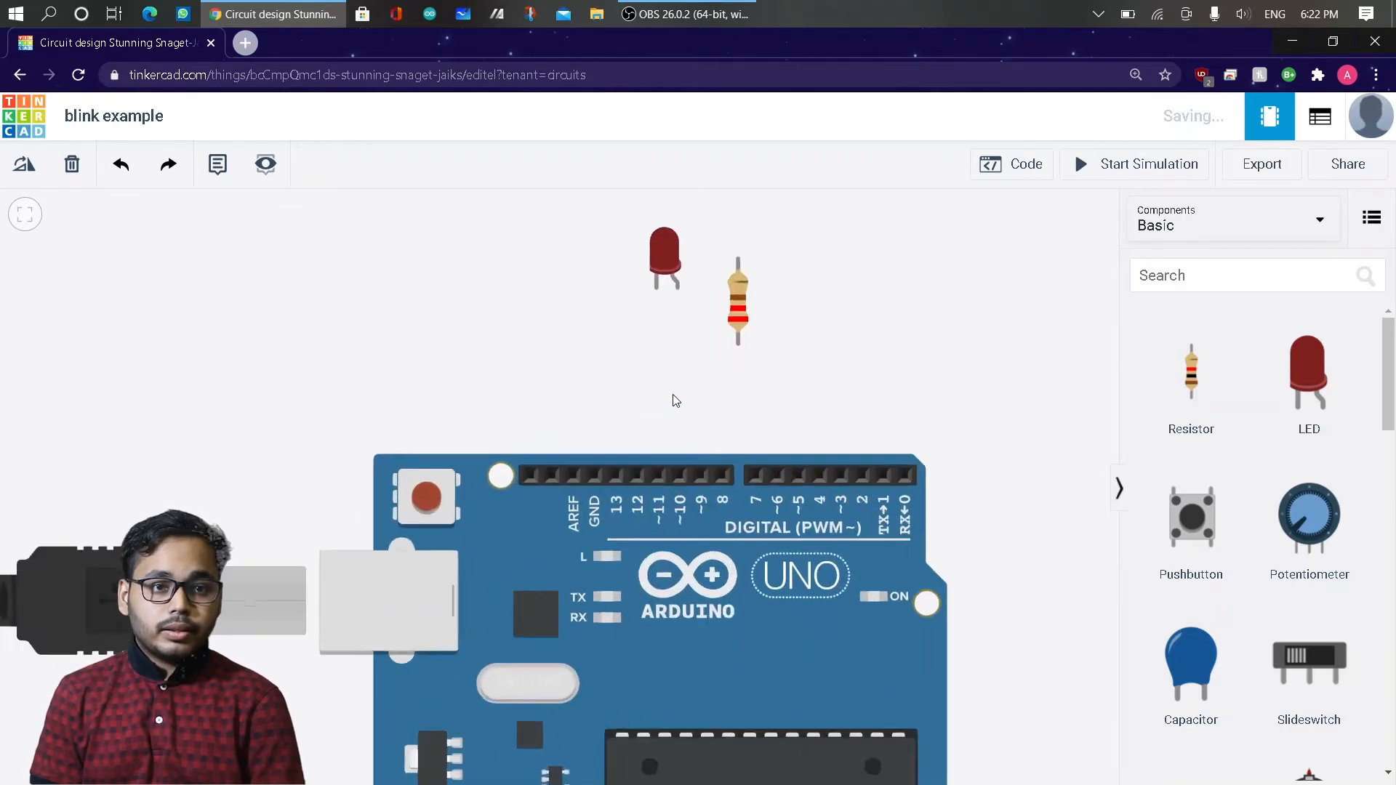
{"action": "left_click_drag", "start_coordinate": [744, 285], "coordinate": [735, 338]}
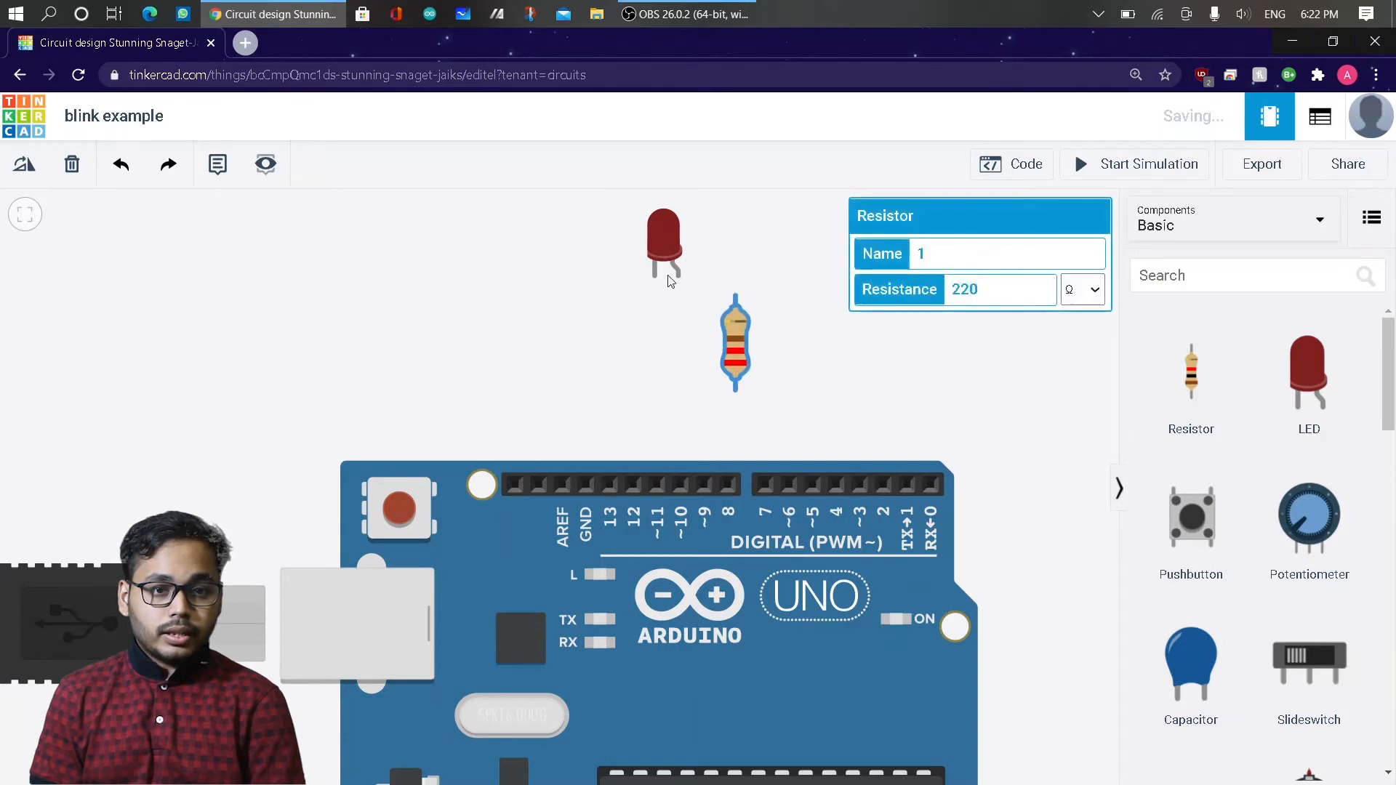
Wire the resistor's Terminal 1 to Arduino digital pin 2, aligning the wire's bend squarely above the pin.
{"action": "left_click", "coordinate": [734, 394]}
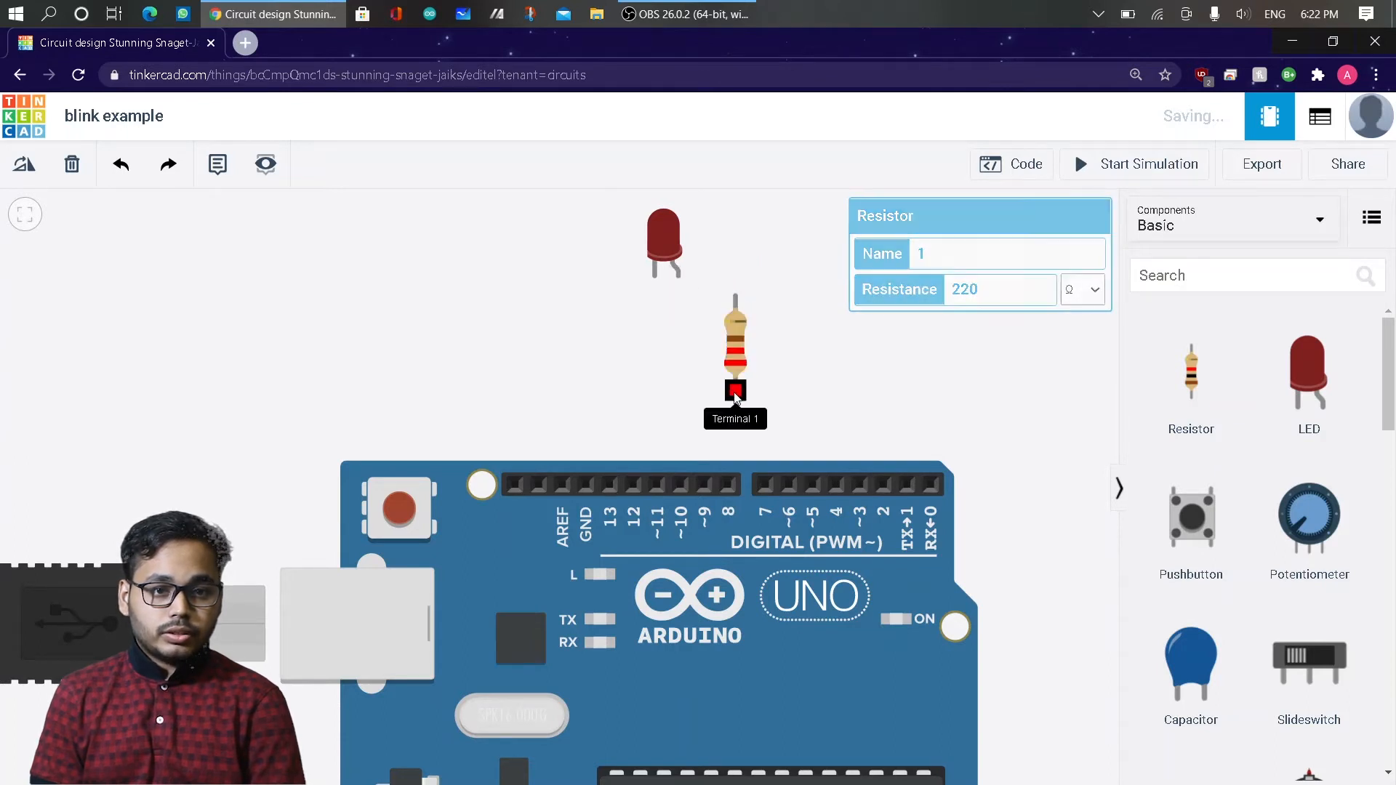
{"action": "left_click", "coordinate": [871, 390]}
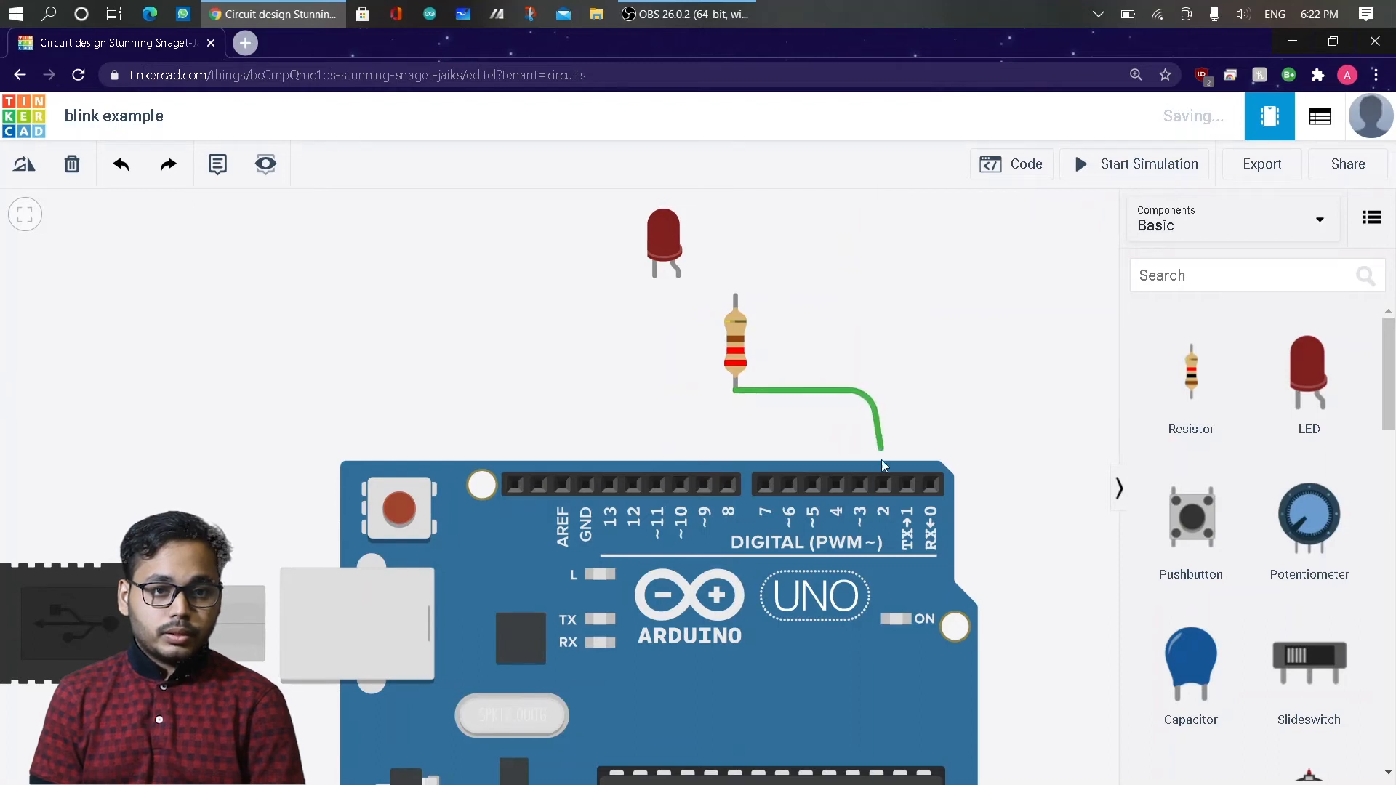
{"action": "left_click", "coordinate": [883, 483]}
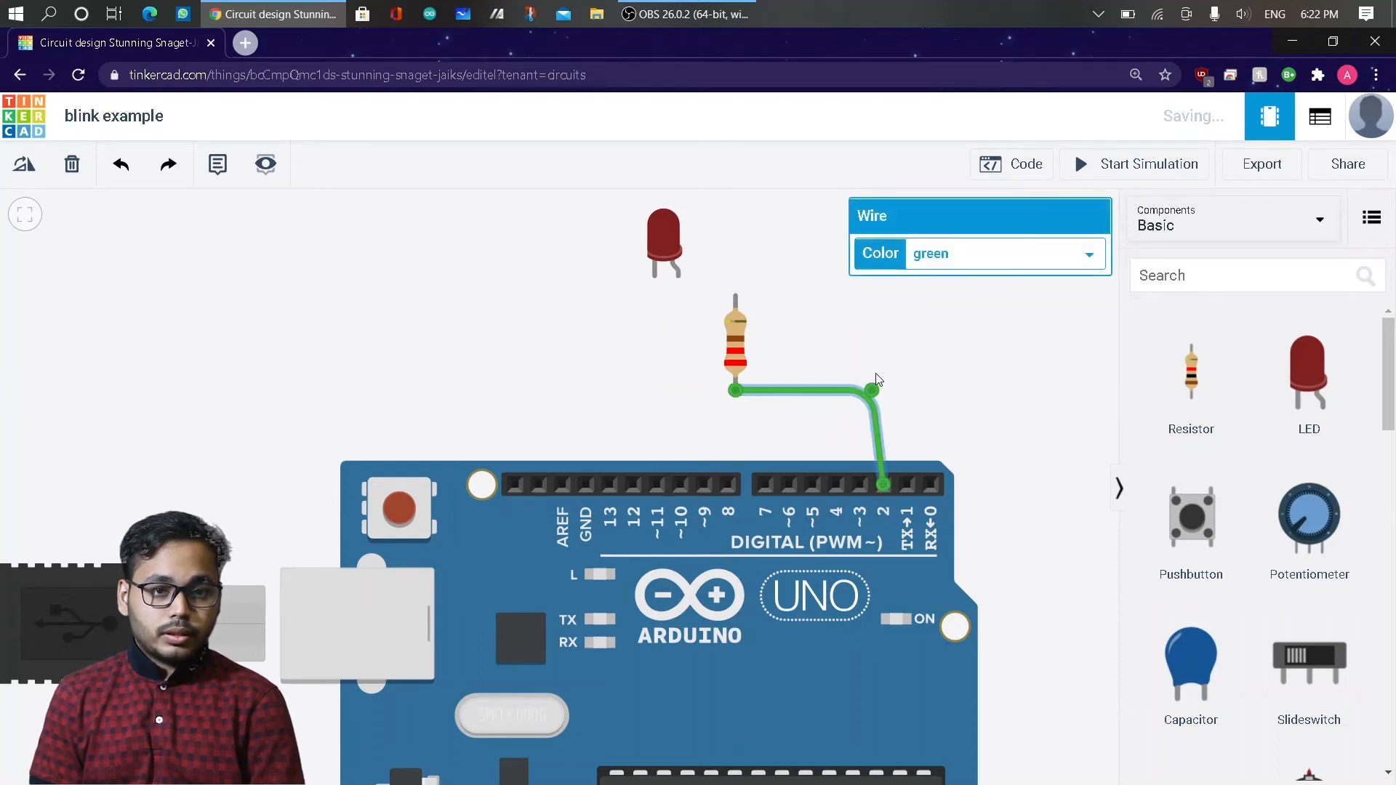
{"action": "left_click_drag", "start_coordinate": [873, 390], "coordinate": [883, 389]}
{"action": "left_click", "coordinate": [840, 323]}
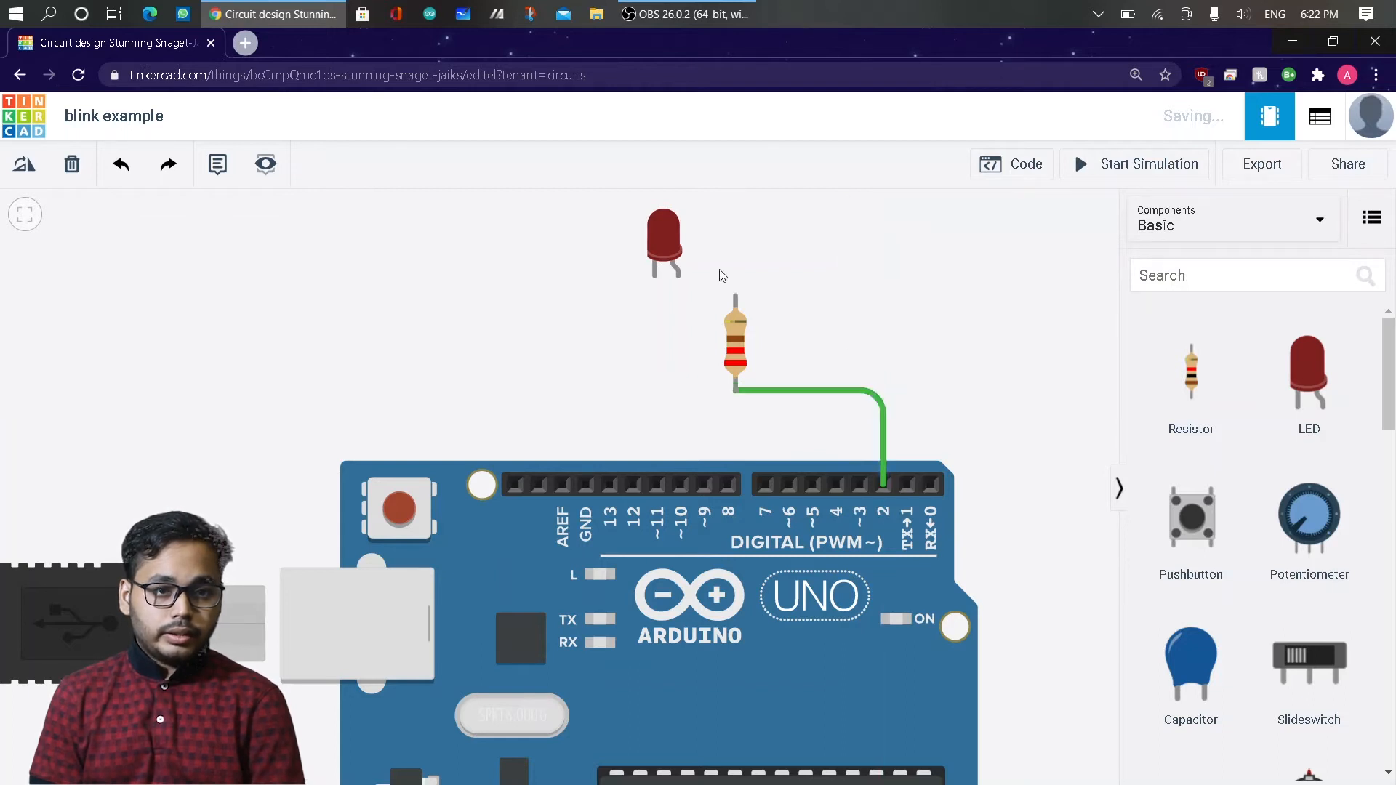
Wire the LED's anode to the resistor's upper terminal with one bend directly below the anode.
{"action": "left_click", "coordinate": [678, 276]}
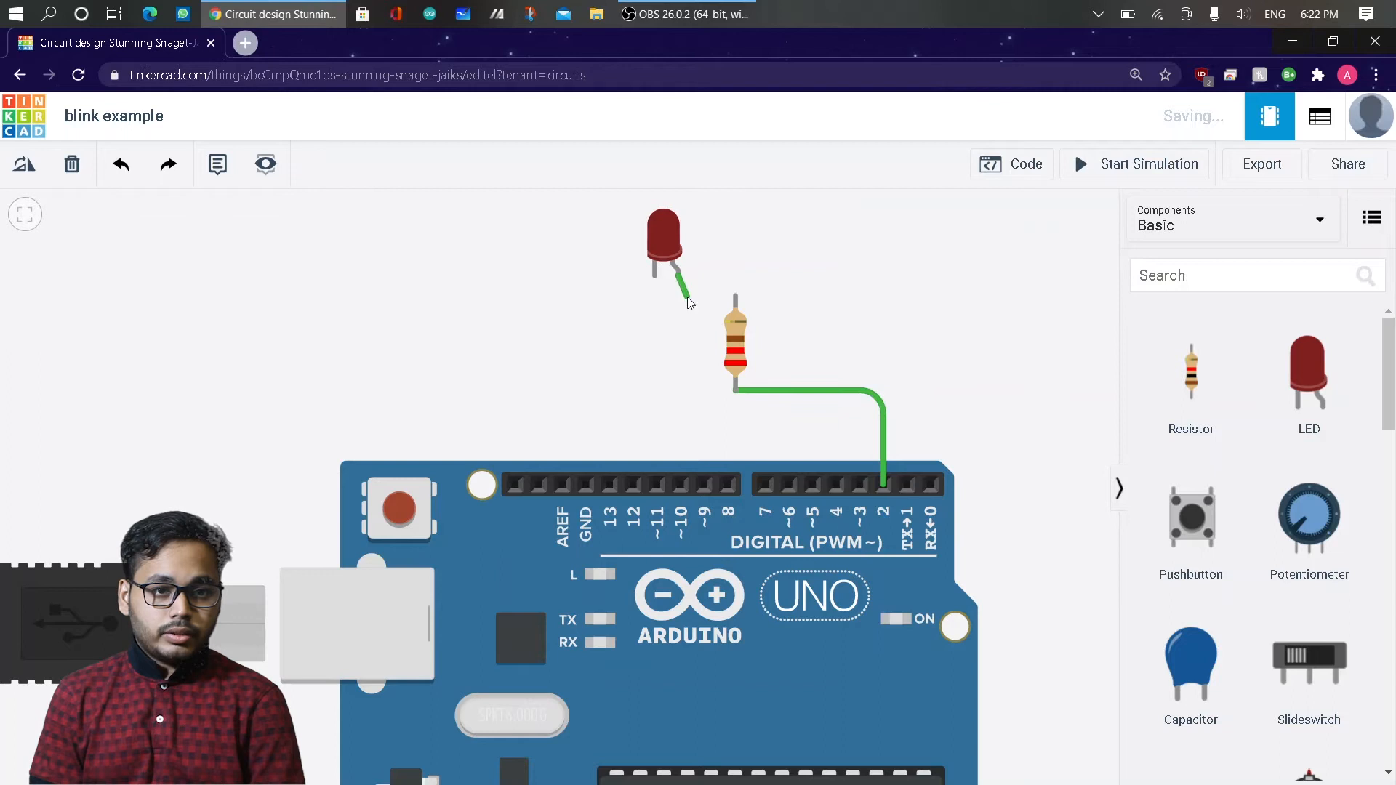
{"action": "left_click", "coordinate": [682, 297]}
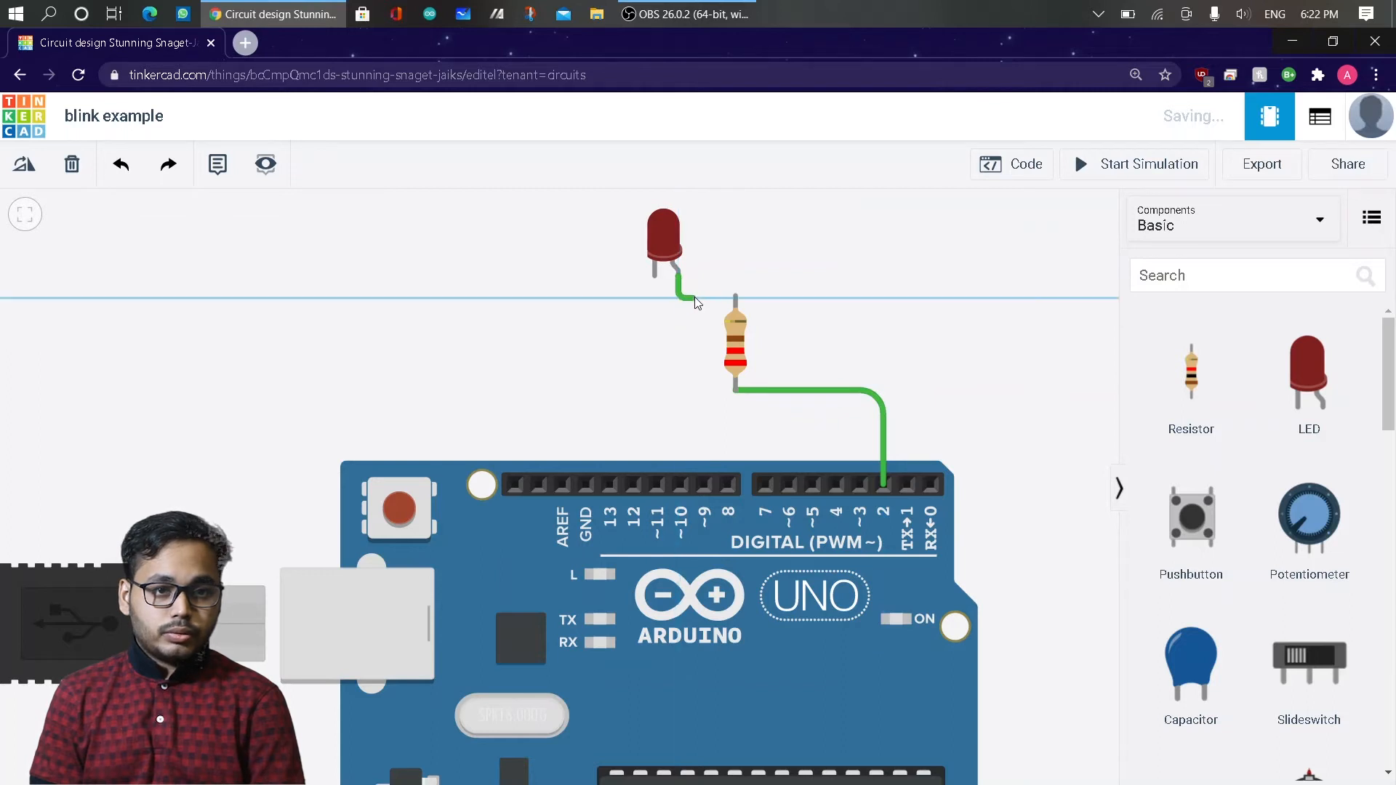
{"action": "left_click", "coordinate": [735, 298]}
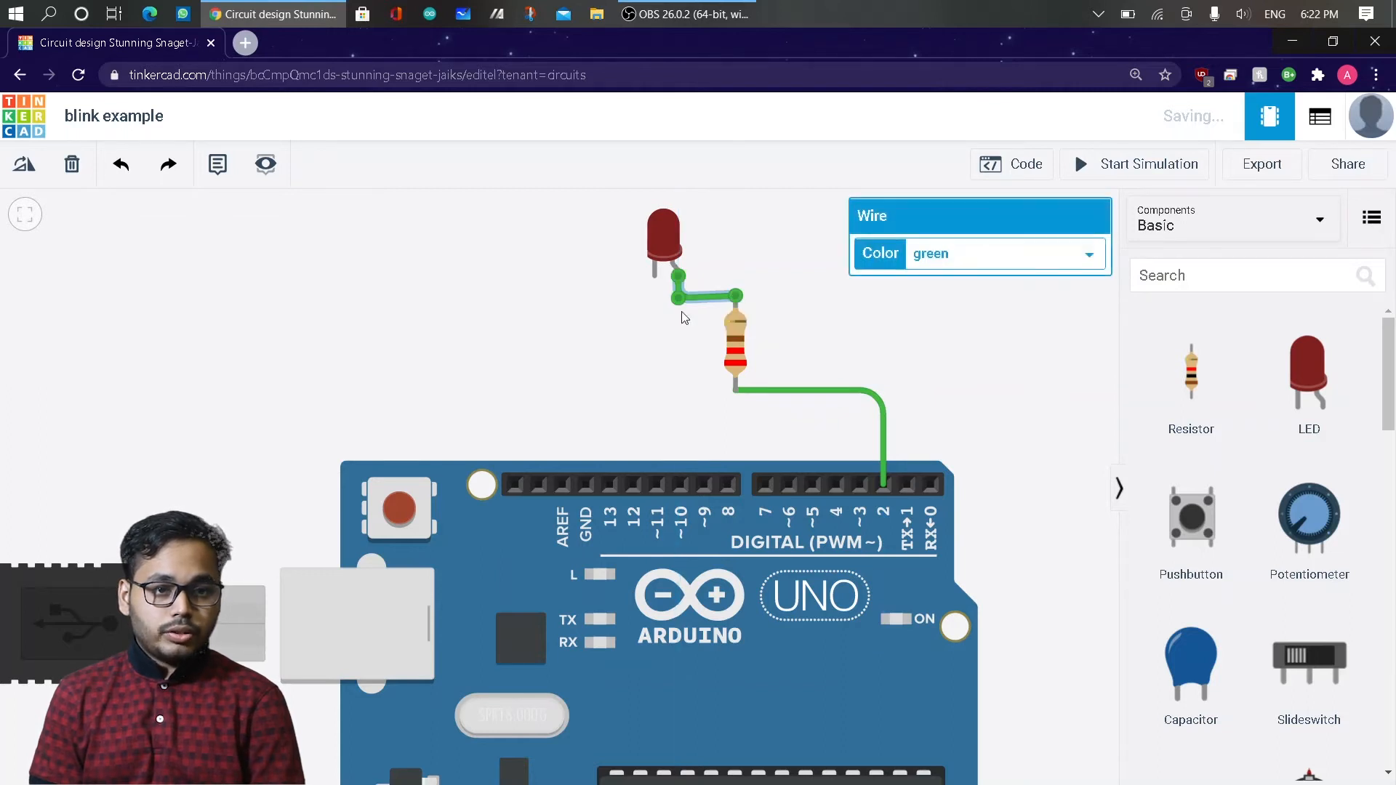
Wire the LED's cathode to the Arduino GND pin beside pin 13, routing it with two right-angle bends.
{"action": "left_click", "coordinate": [655, 277]}
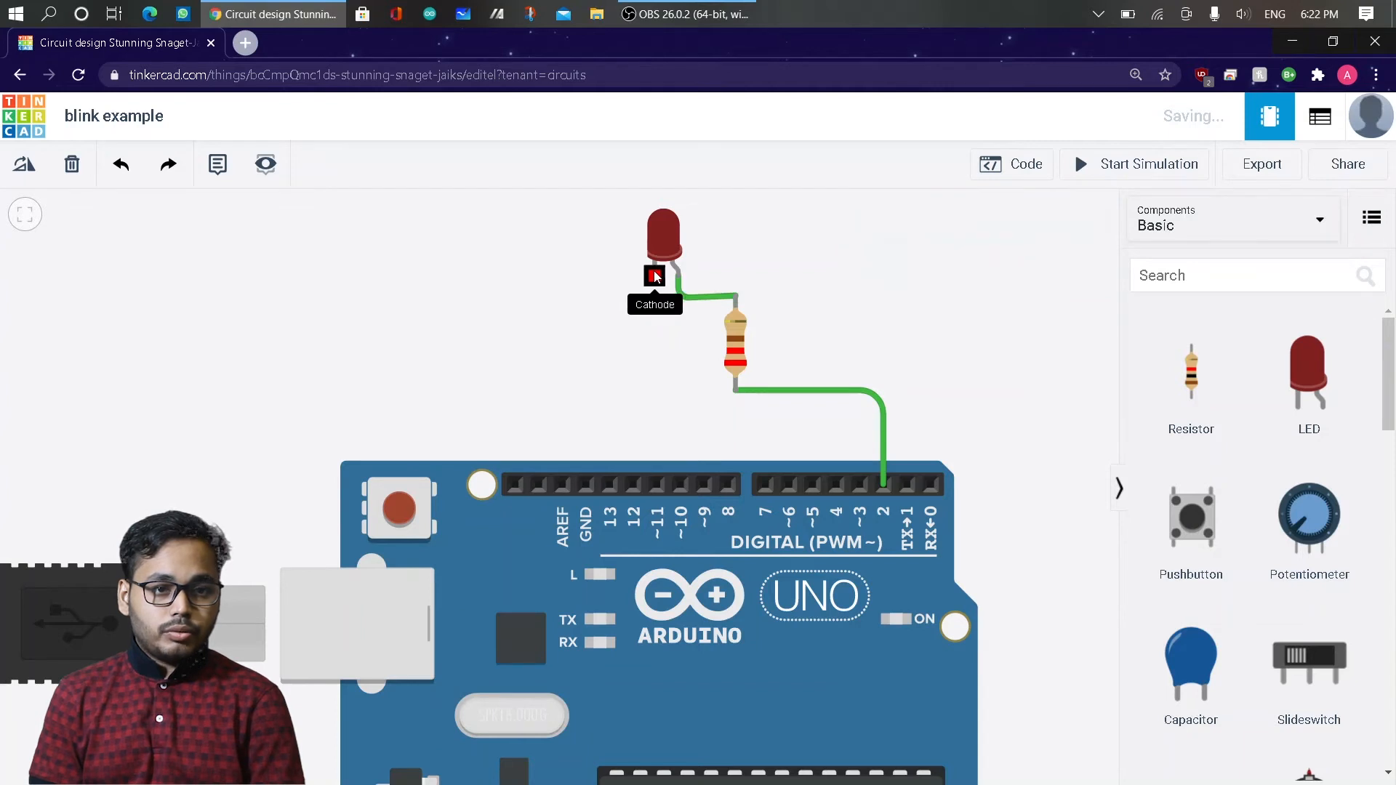
{"action": "left_click", "coordinate": [654, 277]}
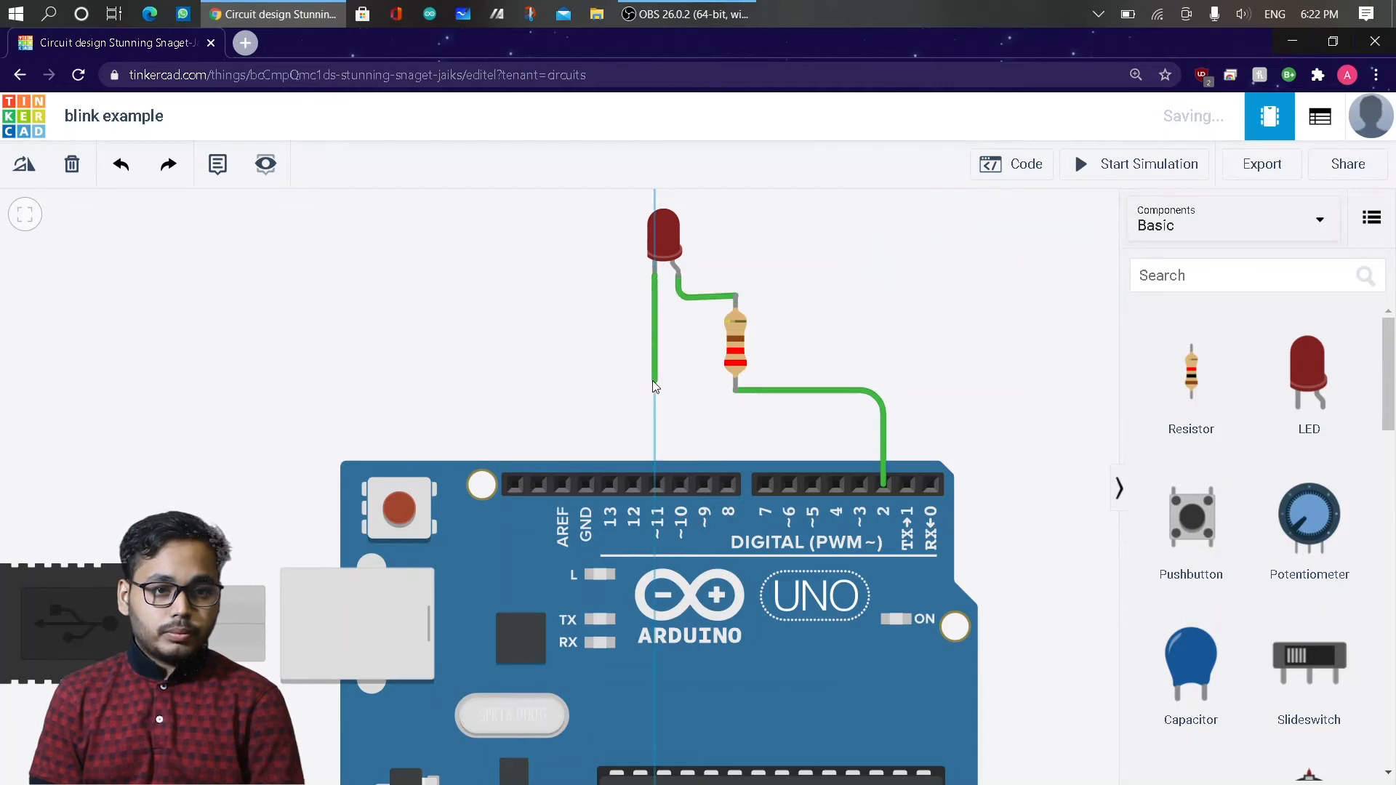
{"action": "left_click", "coordinate": [654, 380]}
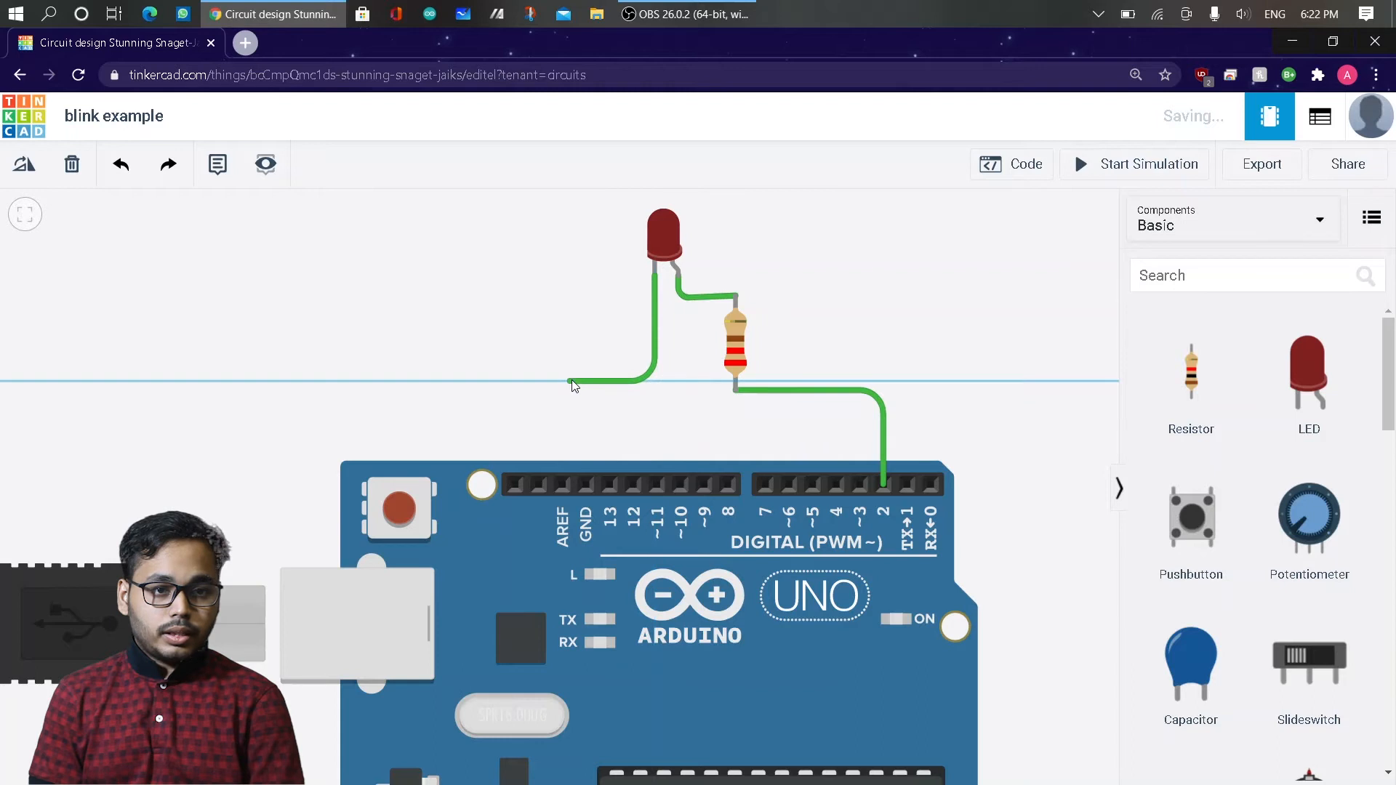
{"action": "left_click", "coordinate": [585, 381]}
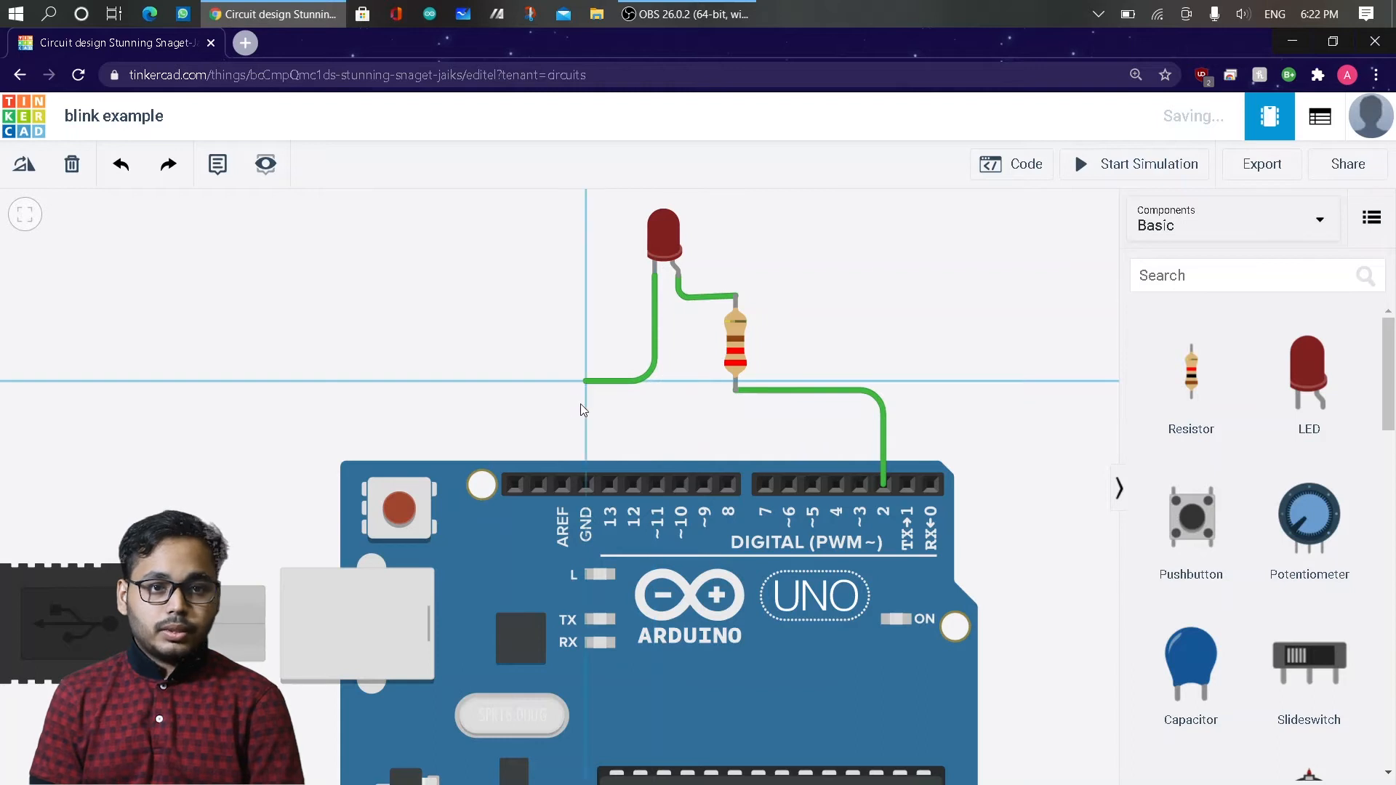
{"action": "left_click", "coordinate": [585, 485]}
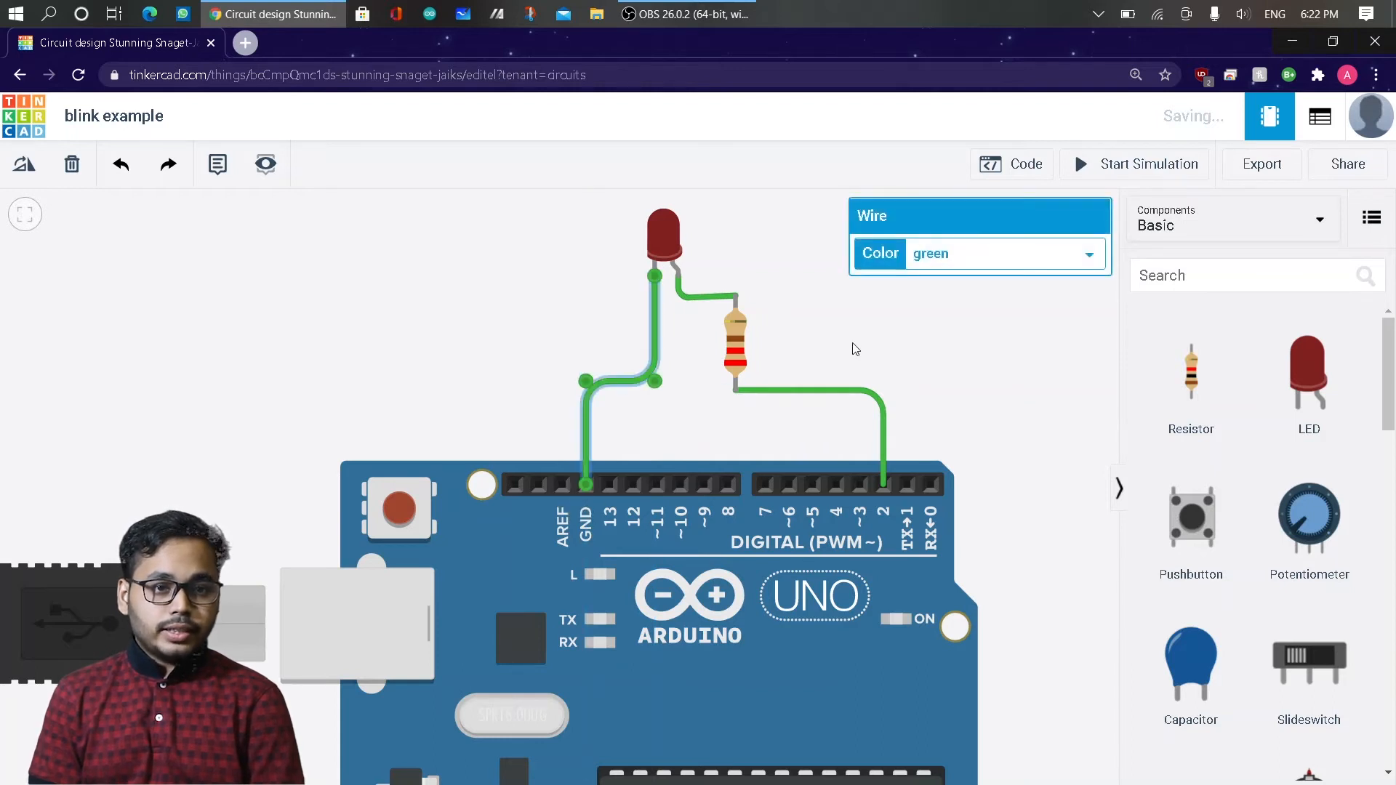
{"action": "left_click", "coordinate": [944, 333]}
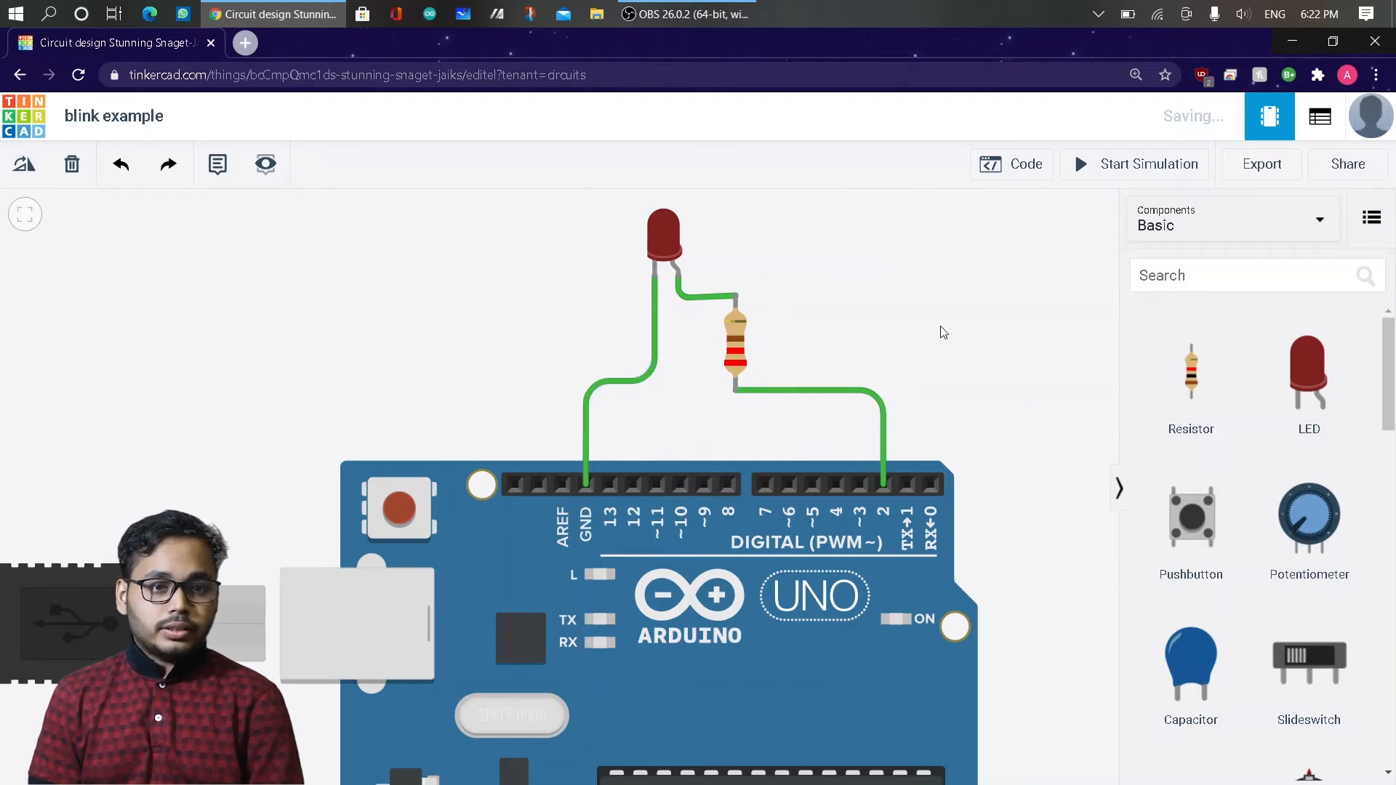
Color both the LED-to-resistor wire and the resistor-to-pin-2 wire red.
{"action": "left_click", "coordinate": [714, 298]}
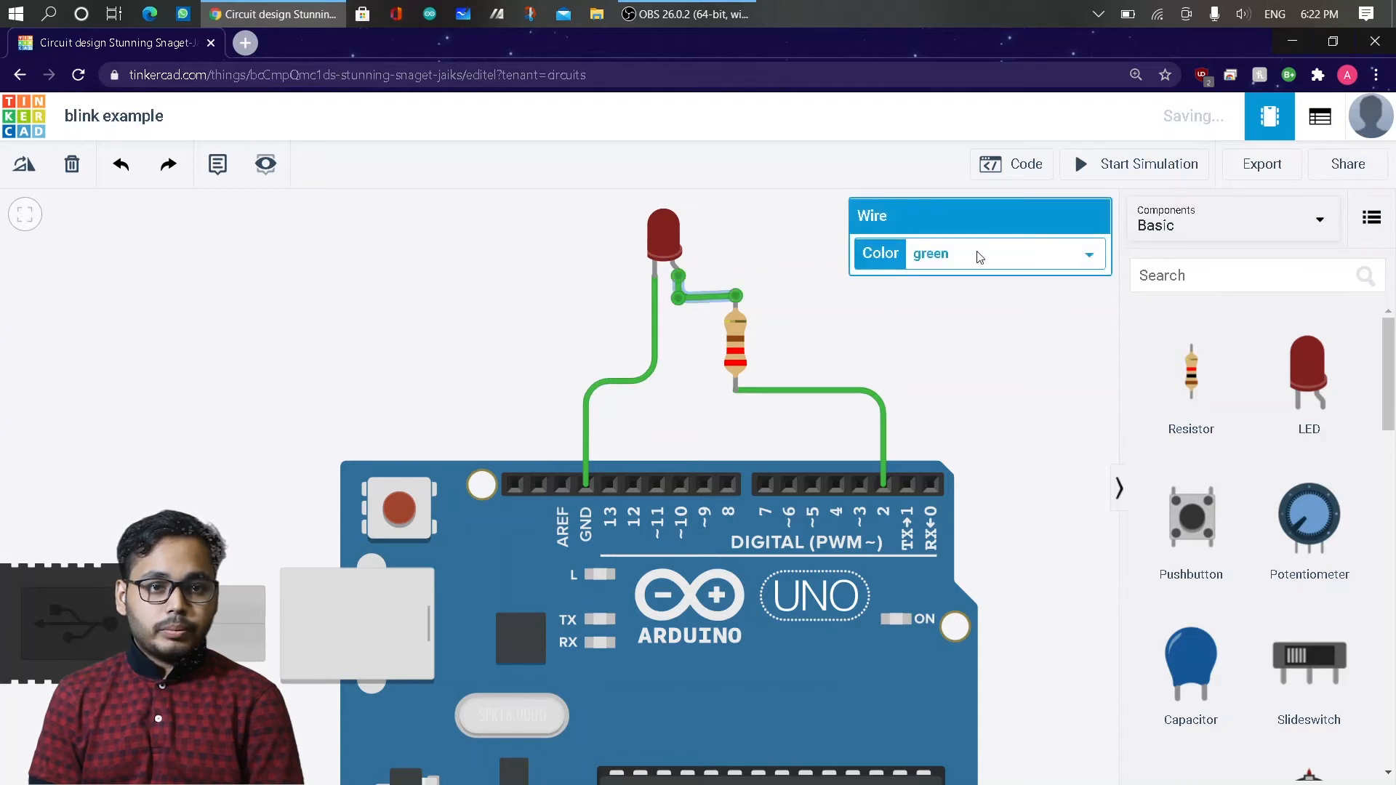
{"action": "left_click", "coordinate": [979, 256]}
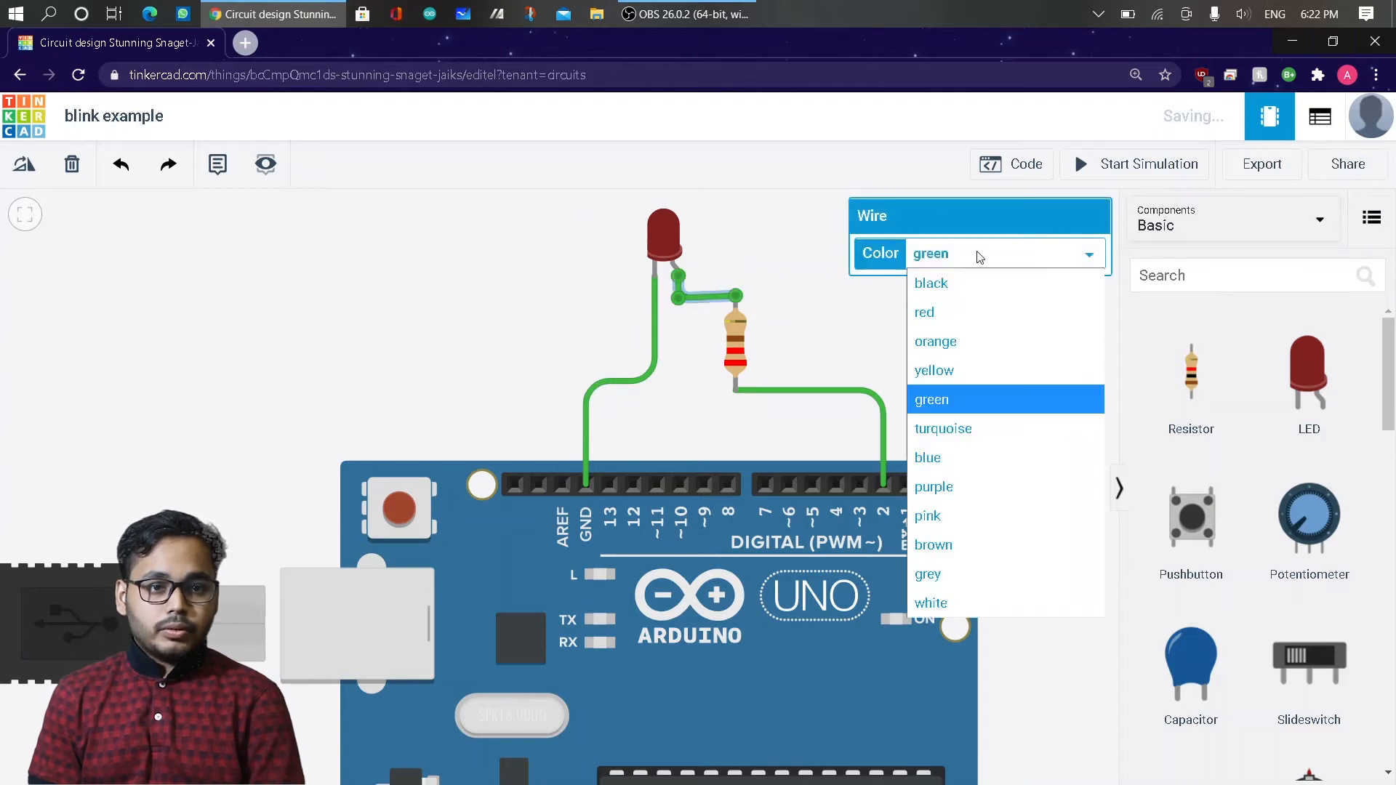
{"action": "left_click", "coordinate": [961, 314]}
{"action": "left_click", "coordinate": [883, 416]}
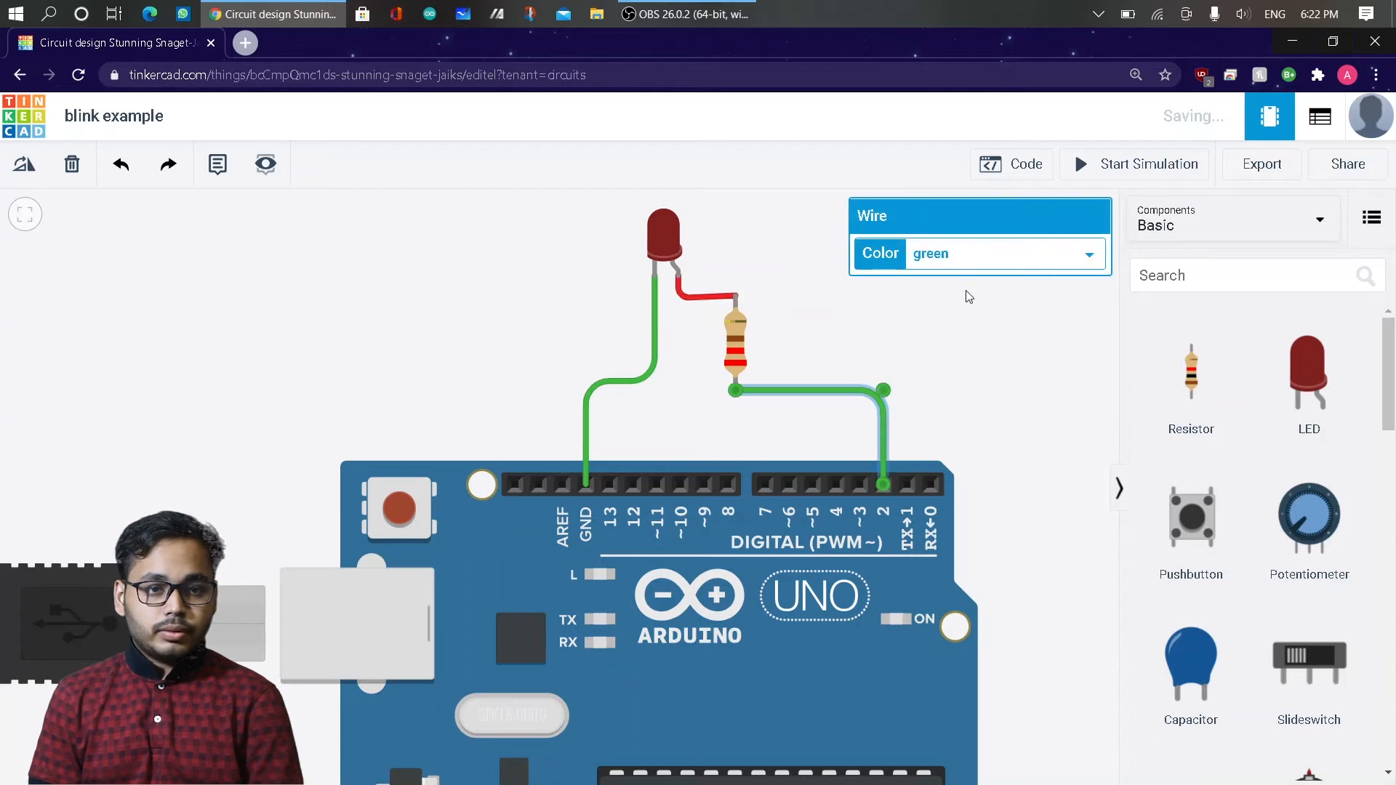
{"action": "left_click", "coordinate": [994, 262]}
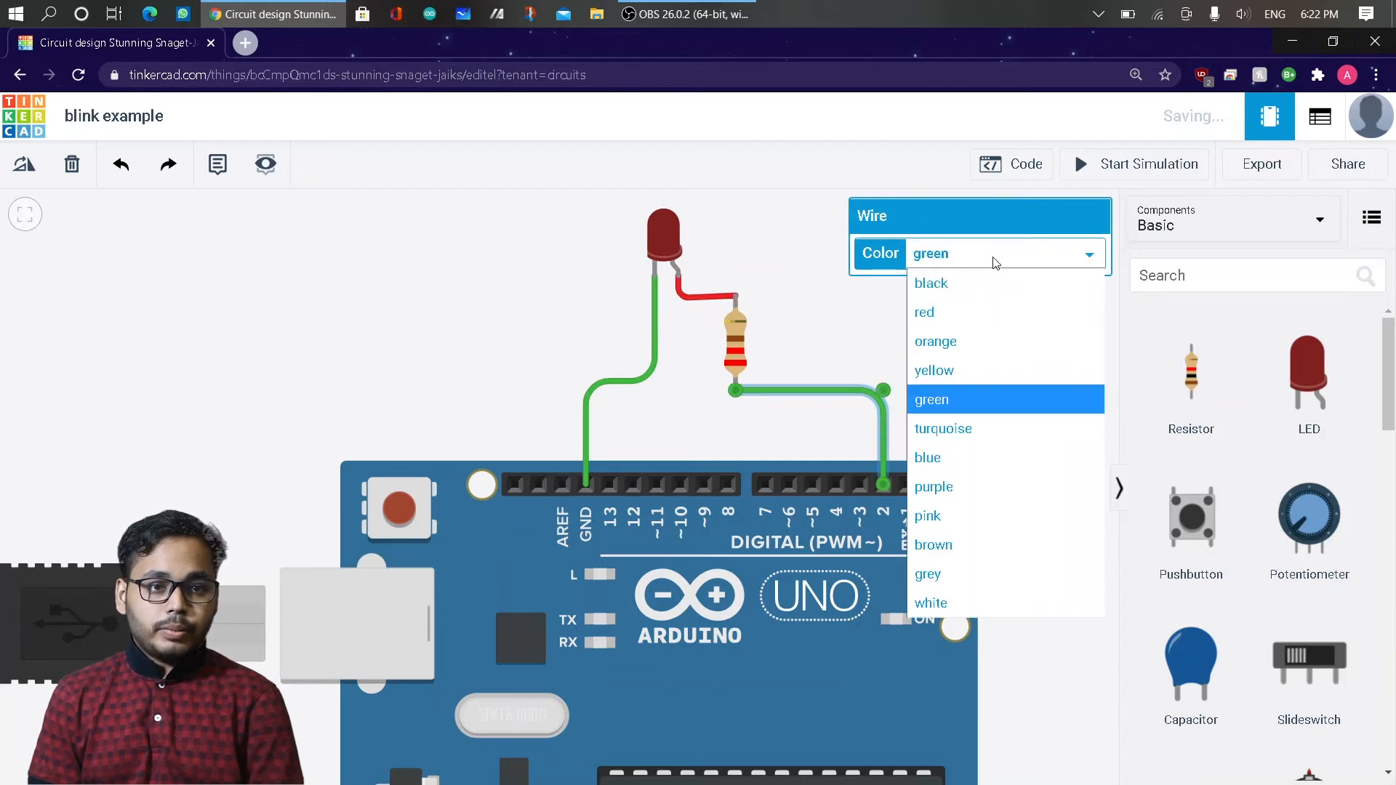
{"action": "left_click", "coordinate": [954, 331]}
Color the wire between the LED's cathode and GND black.
{"action": "left_click", "coordinate": [653, 368]}
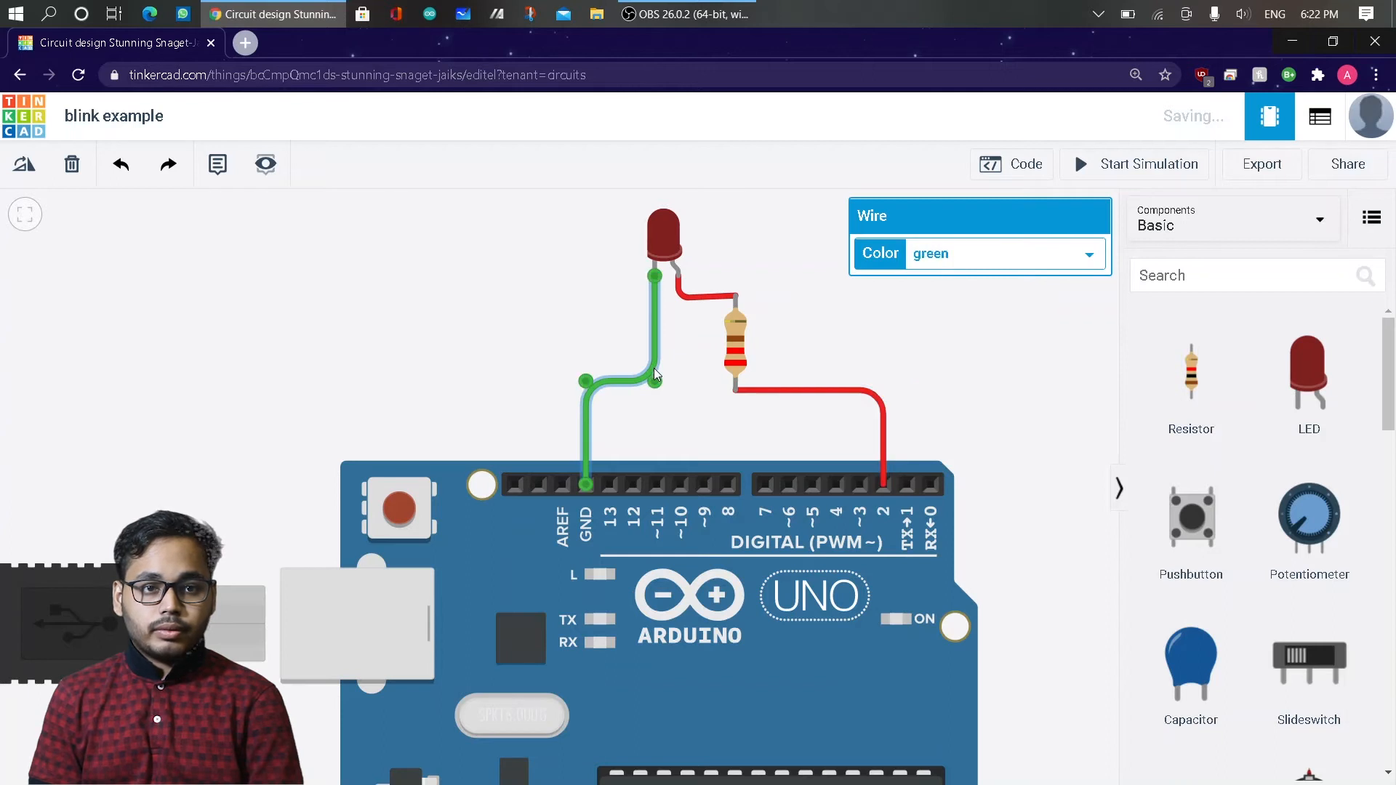
{"action": "left_click", "coordinate": [970, 260]}
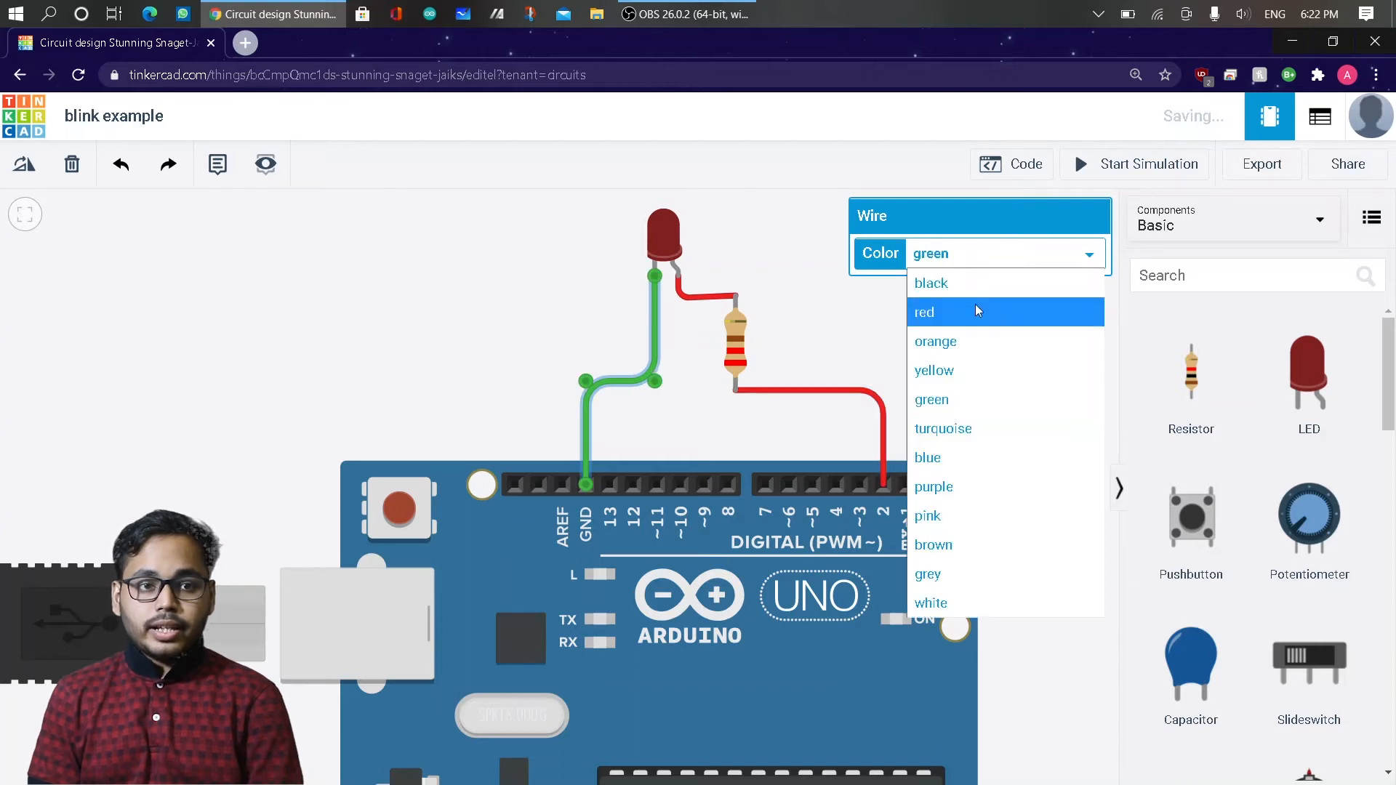
{"action": "left_click", "coordinate": [1000, 272]}
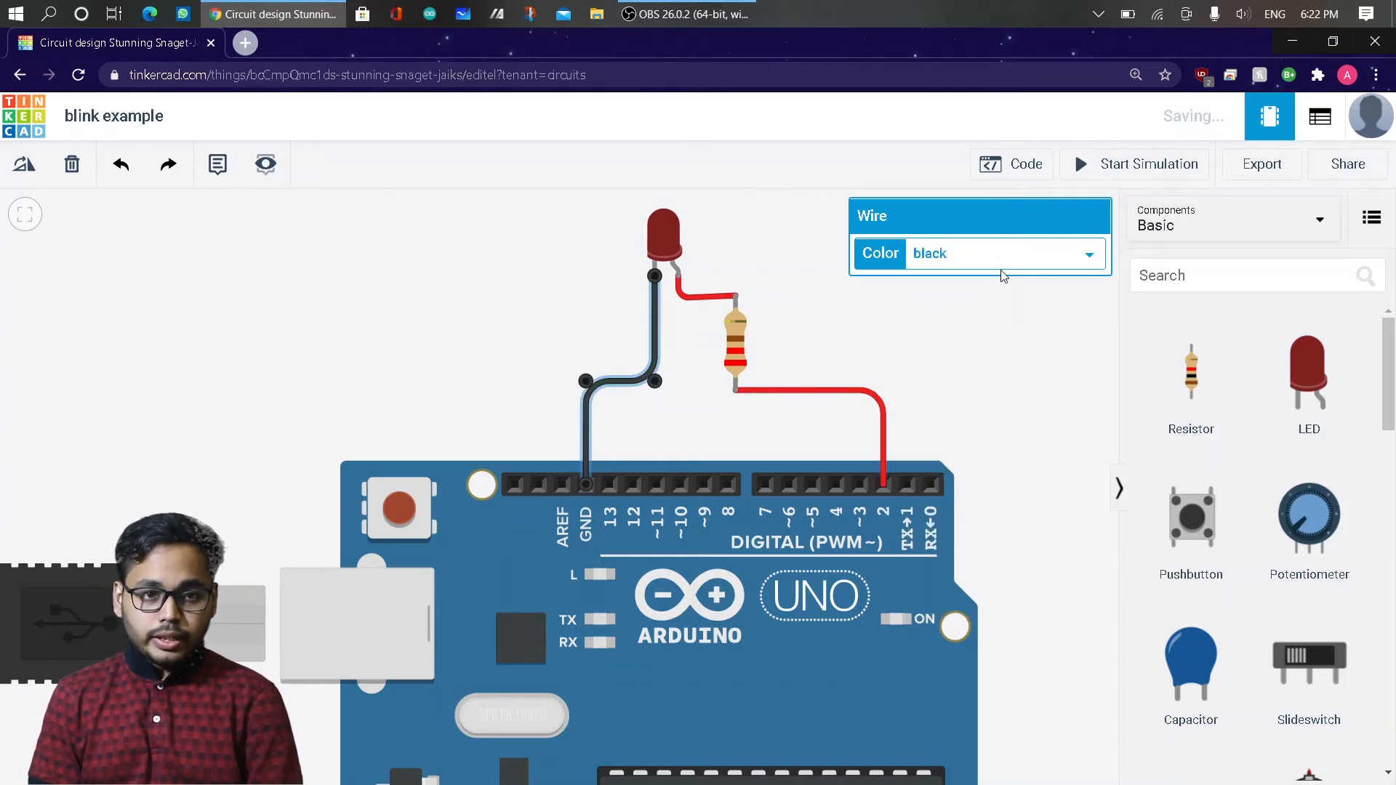
{"action": "left_click", "coordinate": [964, 390]}
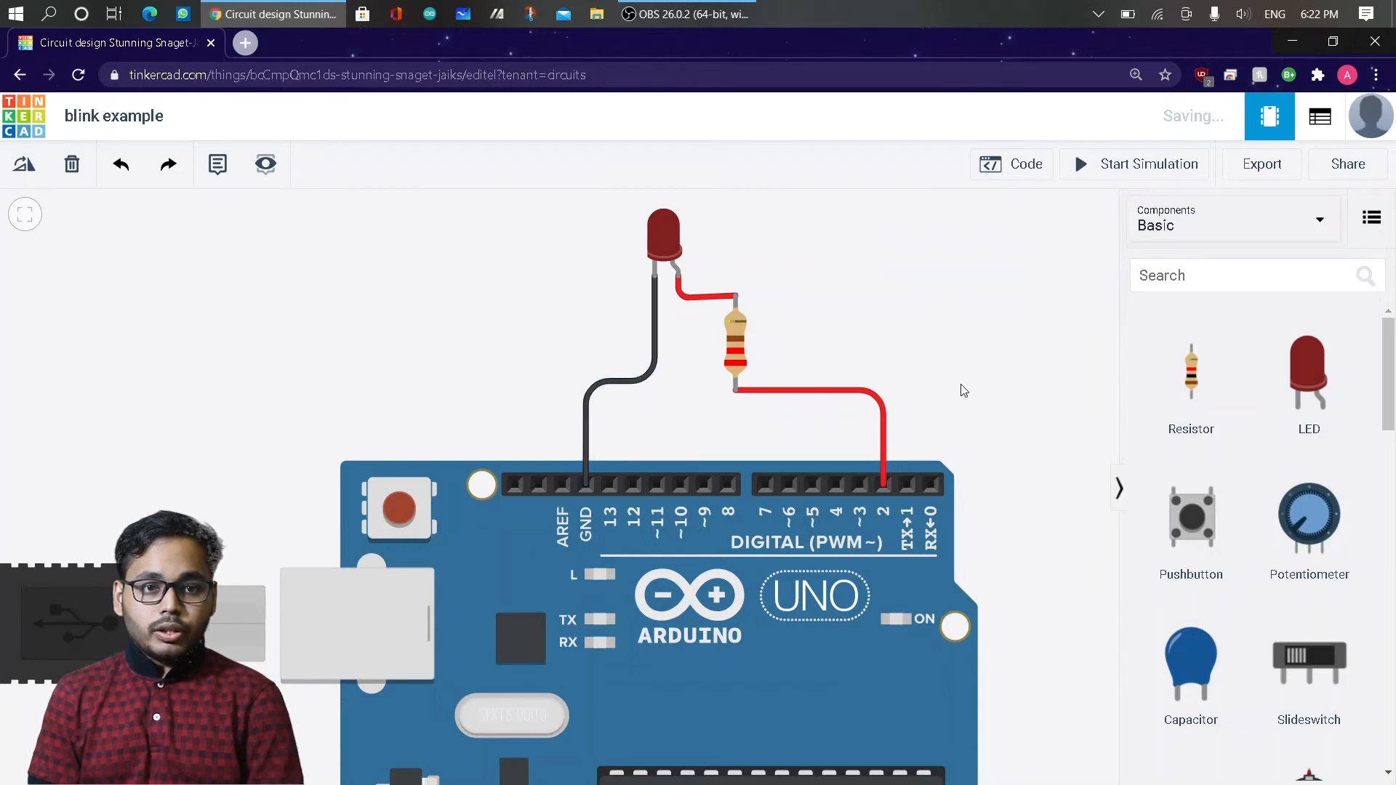
Examine the complete wired circuit of the Arduino board, LED and resistor.
{"action": "scroll", "coordinate": [1007, 368], "scroll_direction": "down", "scroll_amount": 1}
{"action": "scroll", "coordinate": [1008, 368], "scroll_direction": "up", "scroll_amount": 1}
{"action": "scroll", "coordinate": [1018, 365], "scroll_direction": "down", "scroll_amount": 2}
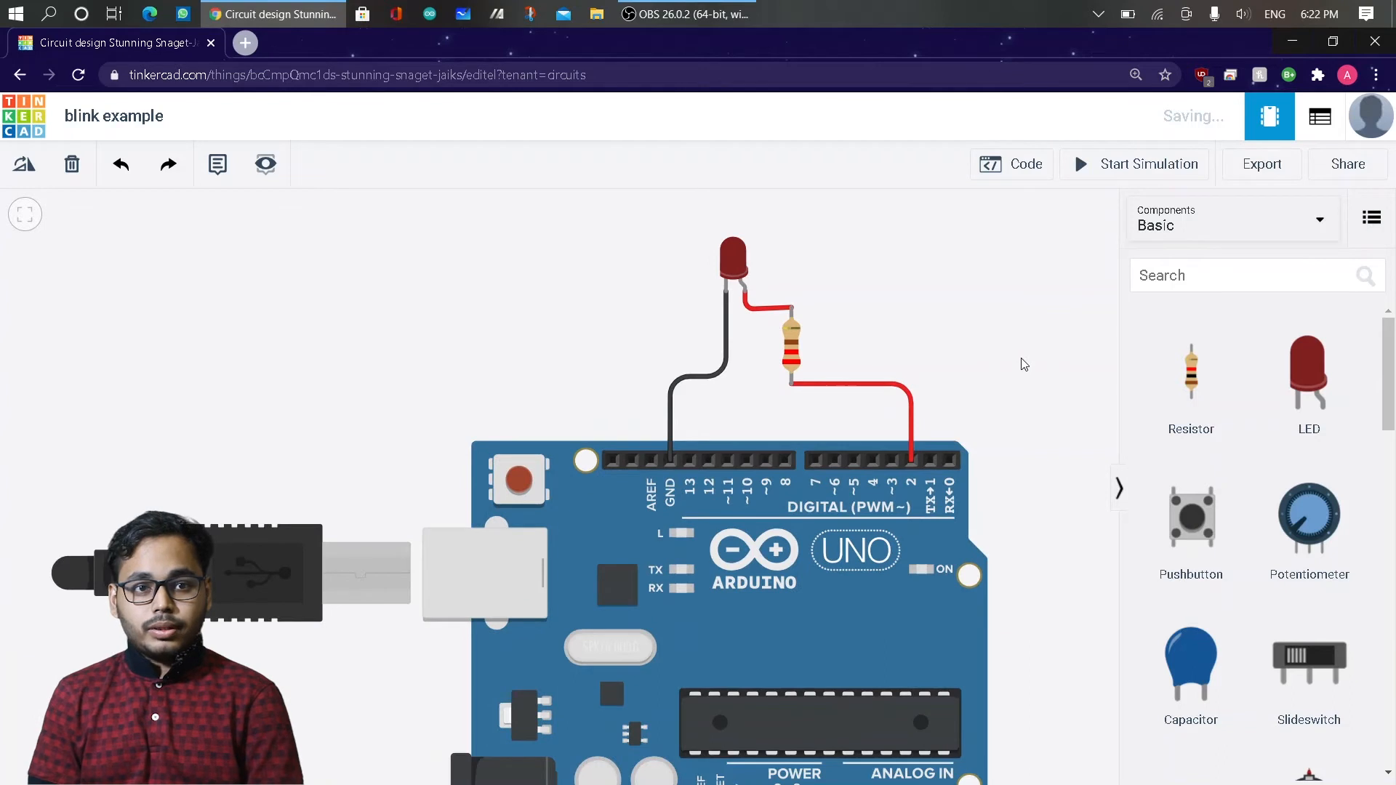
{"action": "scroll", "coordinate": [1024, 364], "scroll_direction": "down", "scroll_amount": 2}
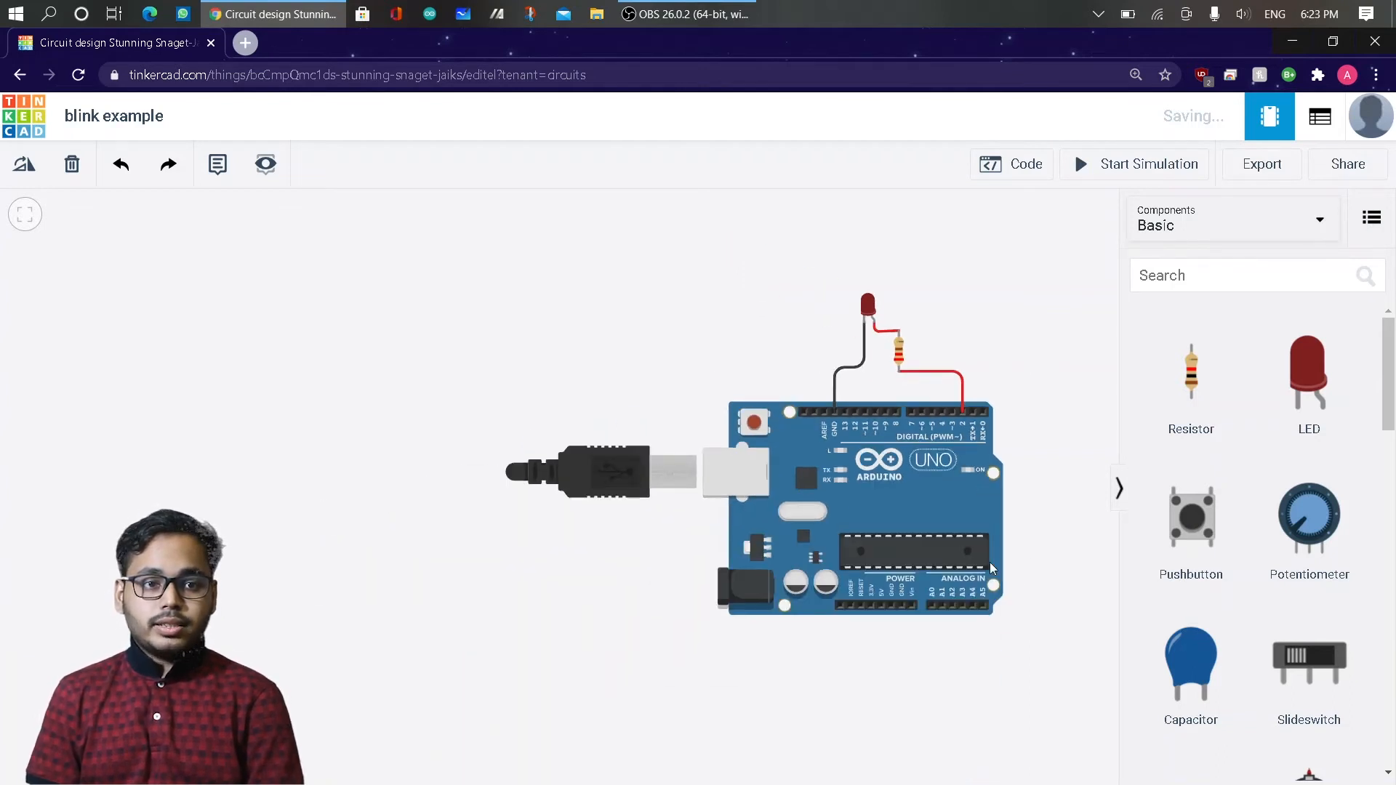
{"action": "left_click_drag", "start_coordinate": [1036, 565], "coordinate": [757, 523]}
{"action": "scroll", "coordinate": [757, 524], "scroll_direction": "up", "scroll_amount": 3}
{"action": "scroll", "coordinate": [757, 524], "scroll_direction": "down", "scroll_amount": 3}
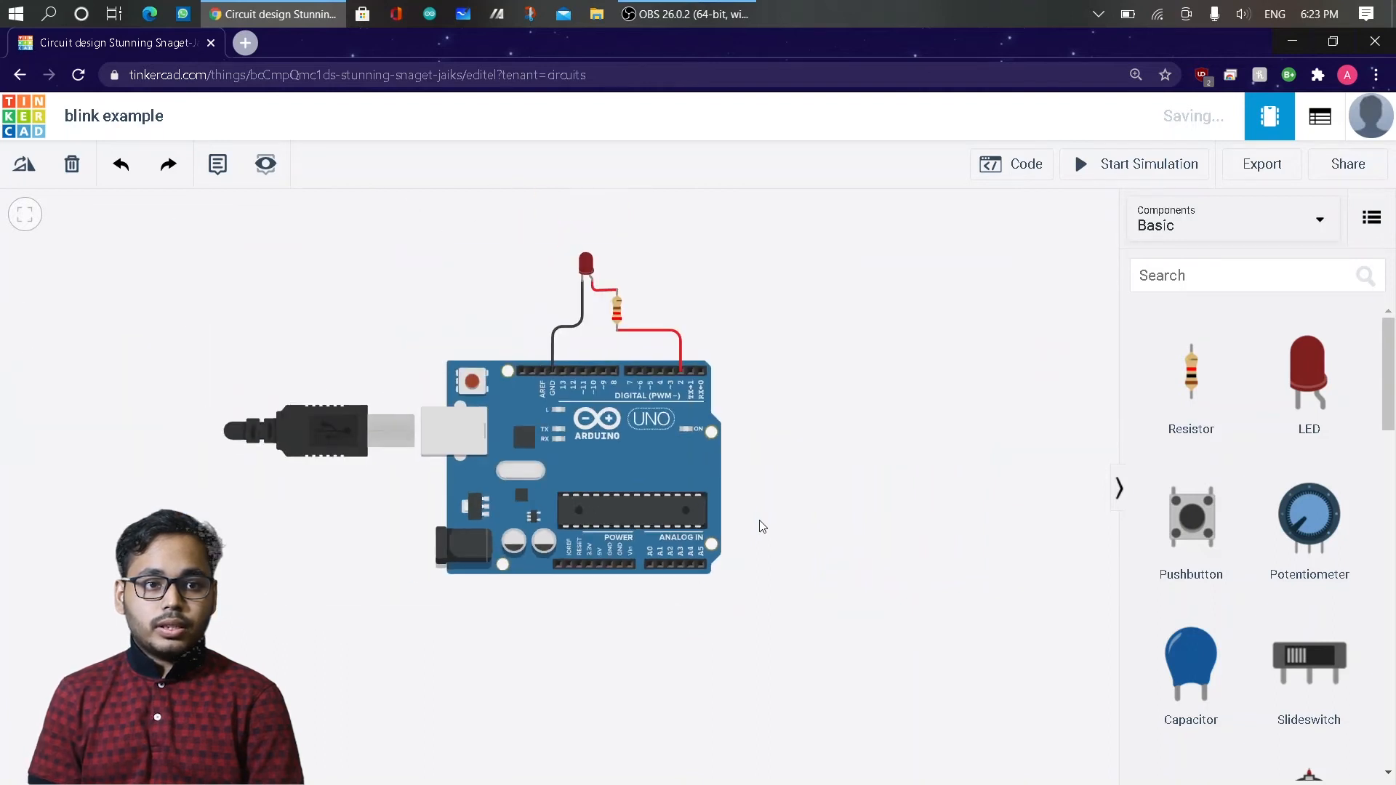
{"action": "scroll", "coordinate": [760, 522], "scroll_direction": "up", "scroll_amount": 3}
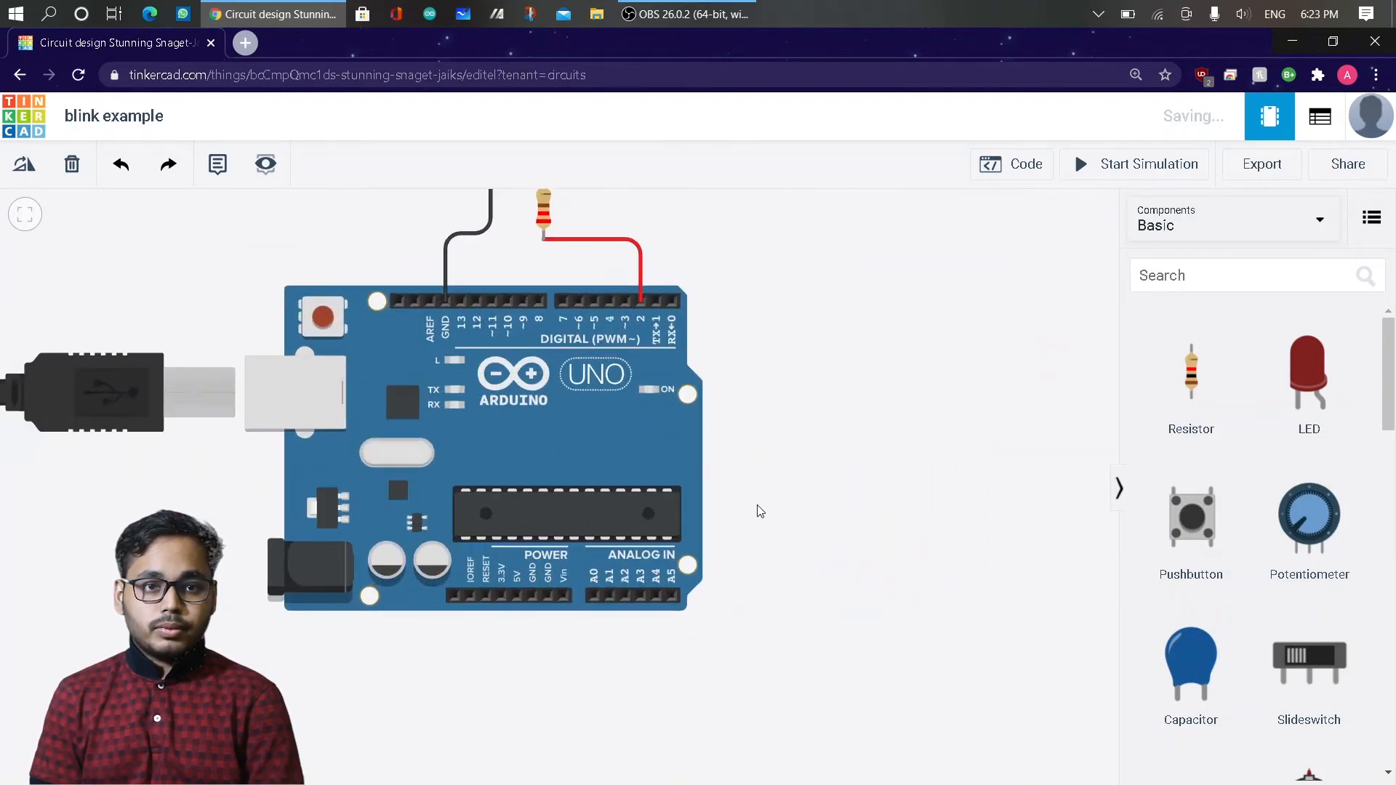
{"action": "left_click_drag", "start_coordinate": [807, 403], "coordinate": [919, 582]}
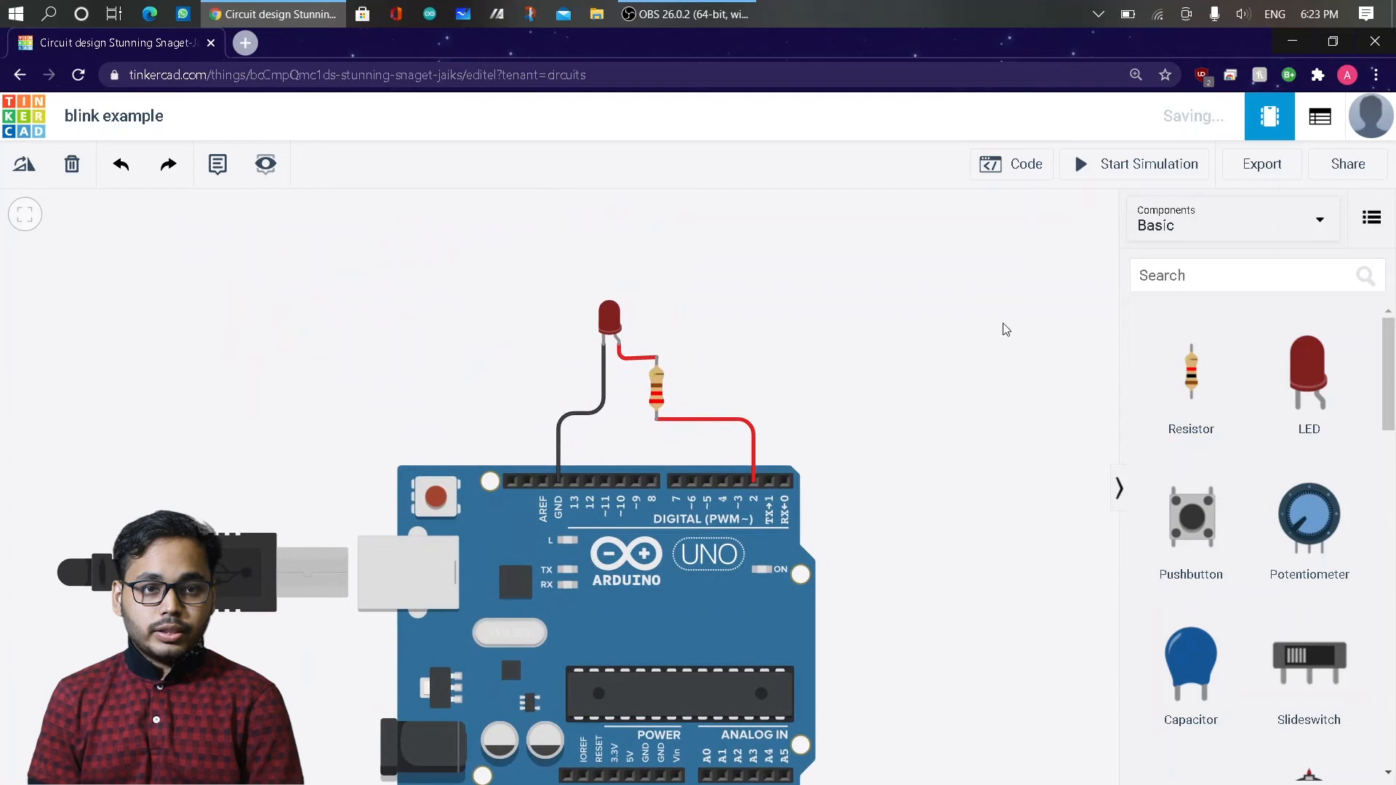
Open the Arduino's block code and remove the entire default built-in LED blink program.
{"action": "left_click", "coordinate": [989, 167]}
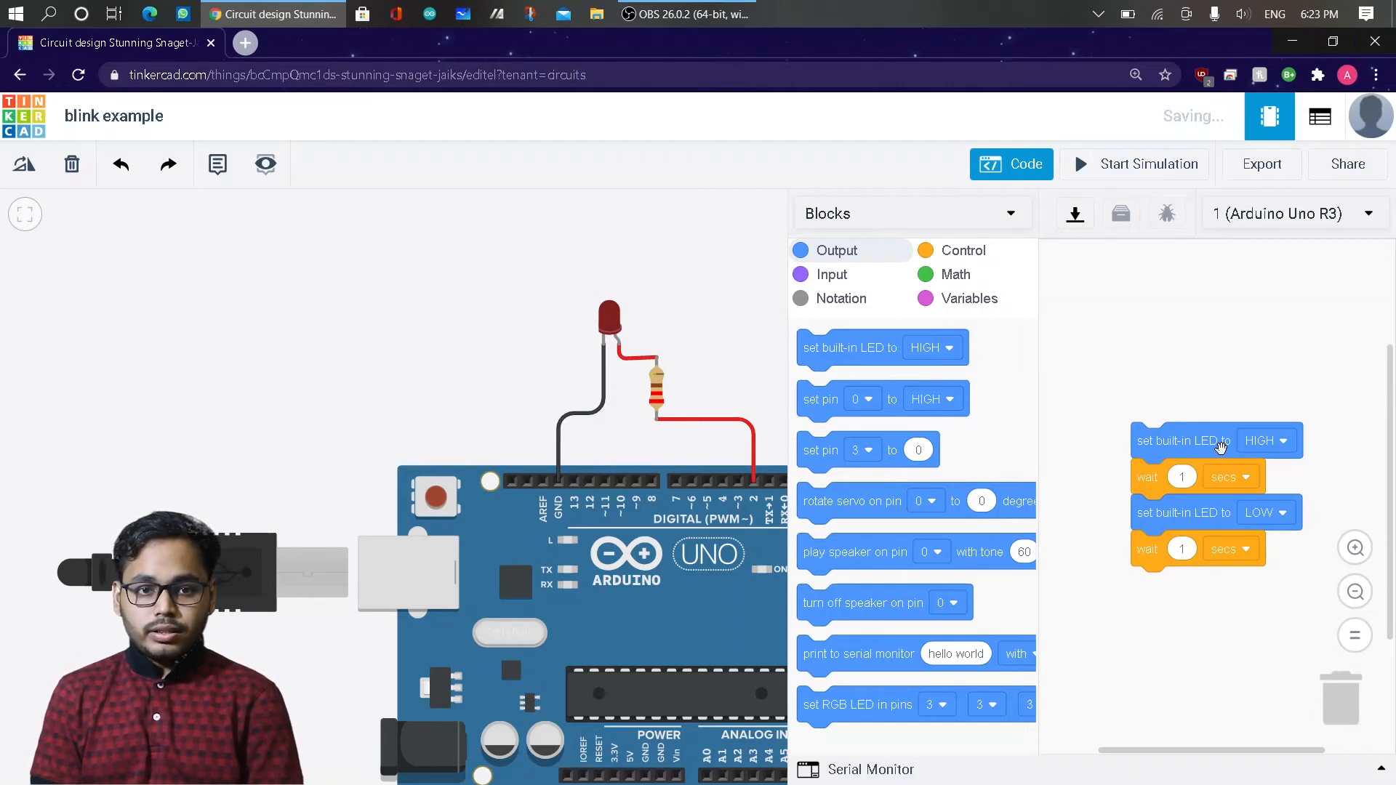
{"action": "left_click_drag", "start_coordinate": [1152, 447], "coordinate": [1337, 718]}
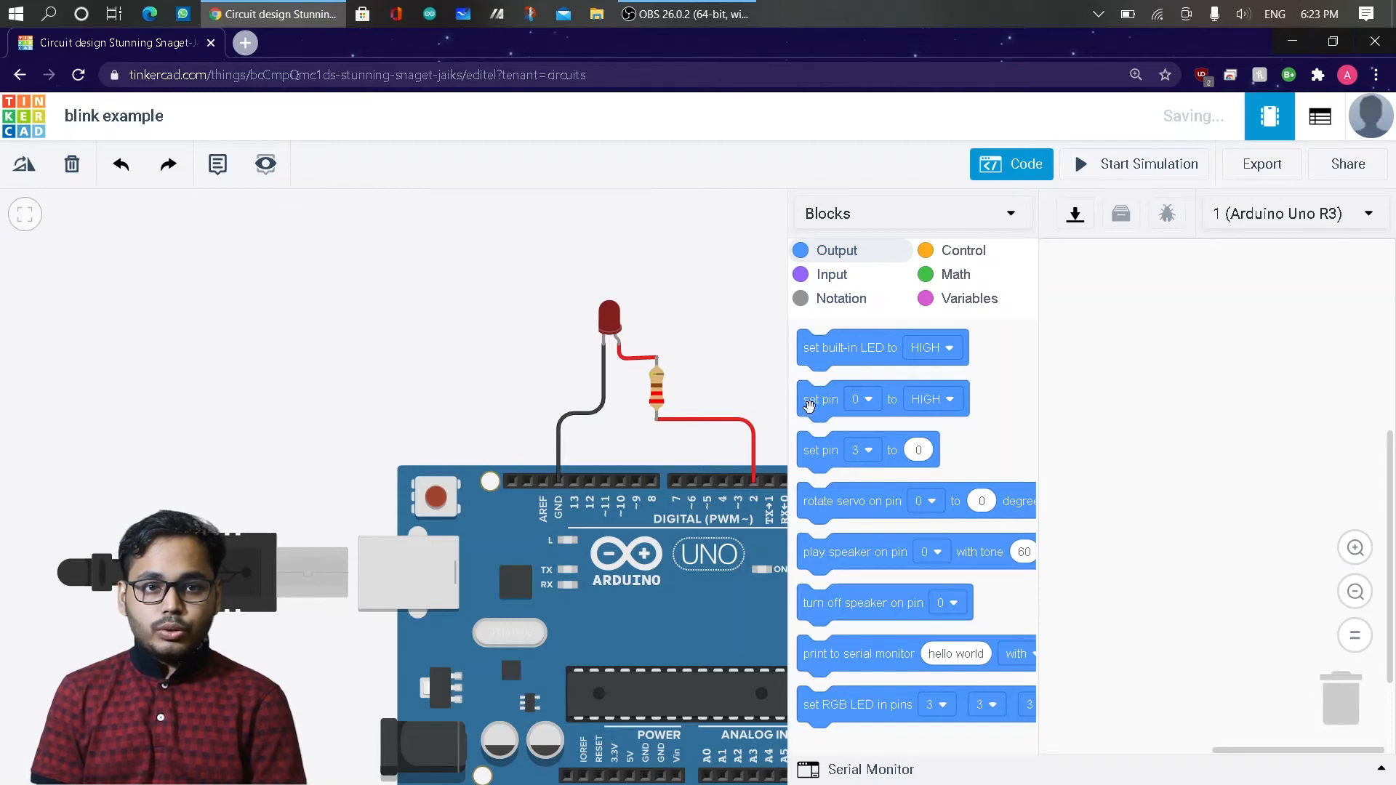
Add a digital "set pin" block to the empty program, setting pin 2 to HIGH.
{"action": "left_click_drag", "start_coordinate": [809, 407], "coordinate": [1135, 341]}
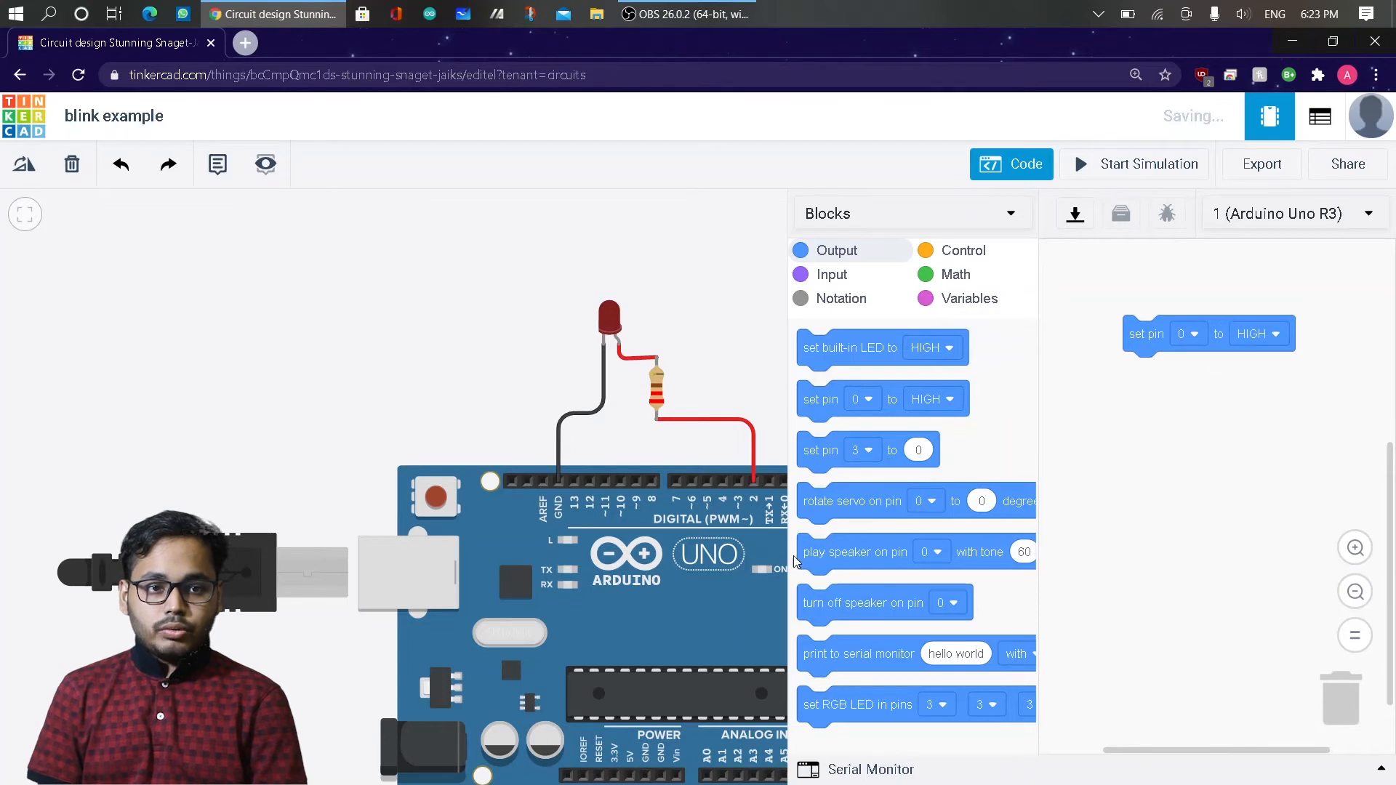
{"action": "left_click", "coordinate": [710, 550]}
{"action": "scroll", "coordinate": [674, 528], "scroll_direction": "up", "scroll_amount": 3}
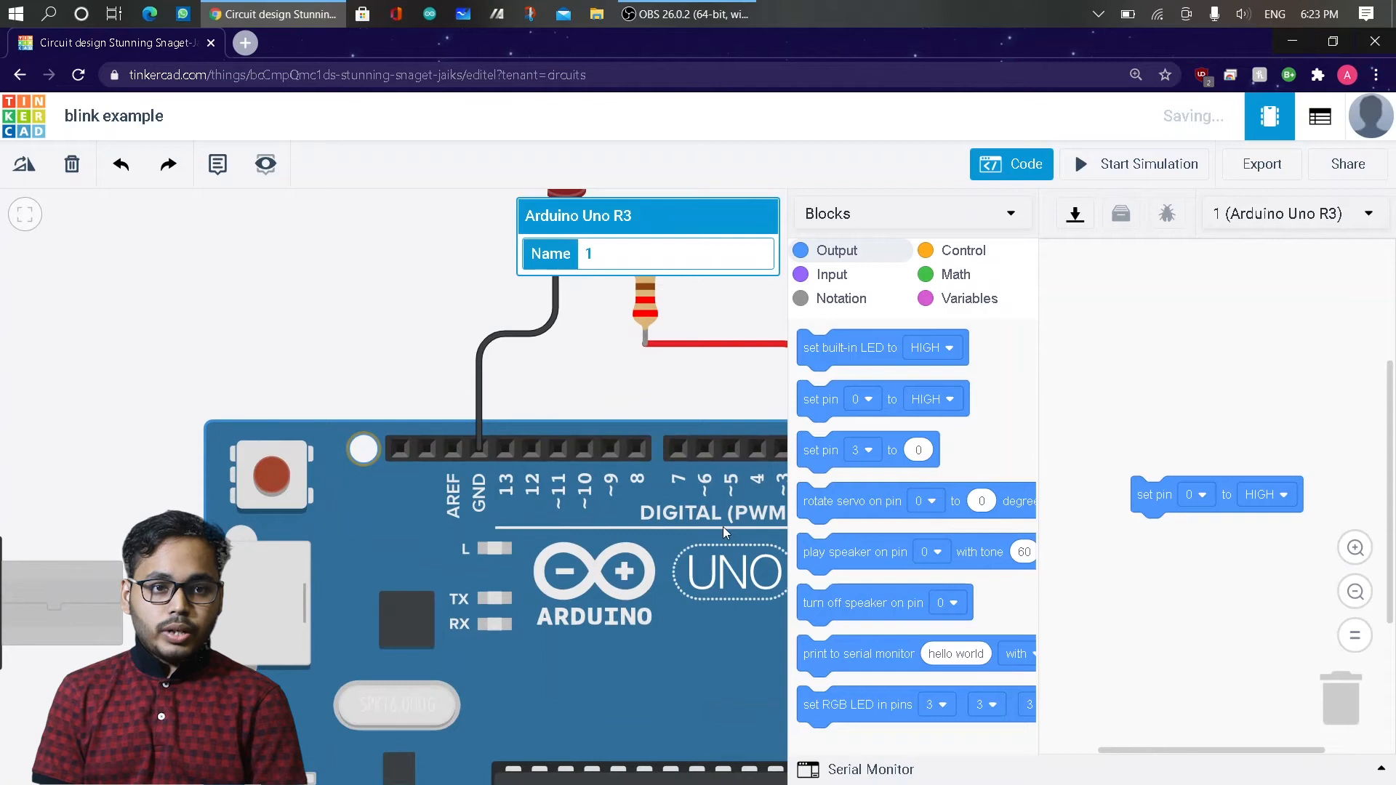
{"action": "left_click", "coordinate": [349, 316]}
{"action": "scroll", "coordinate": [303, 320], "scroll_direction": "down", "scroll_amount": 5}
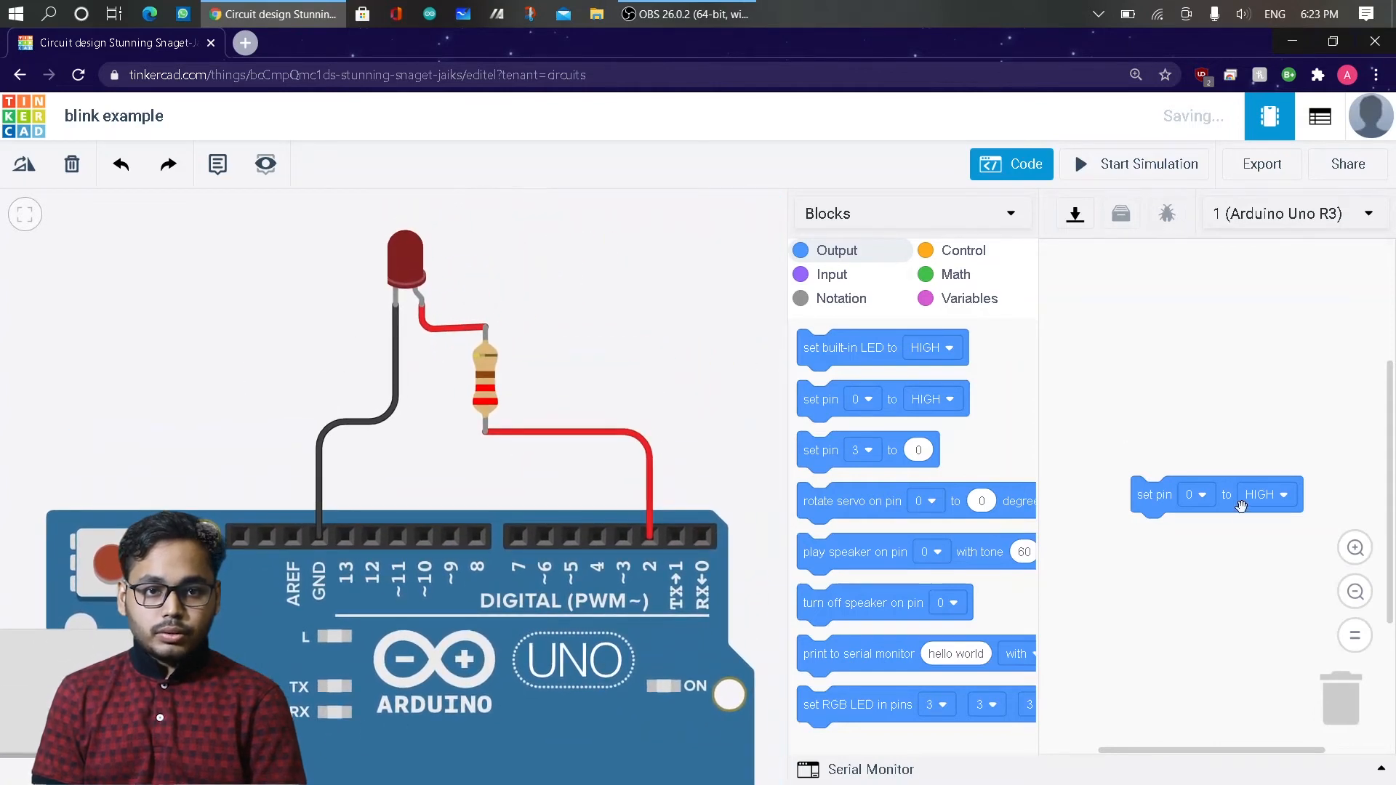
{"action": "left_click", "coordinate": [1195, 495]}
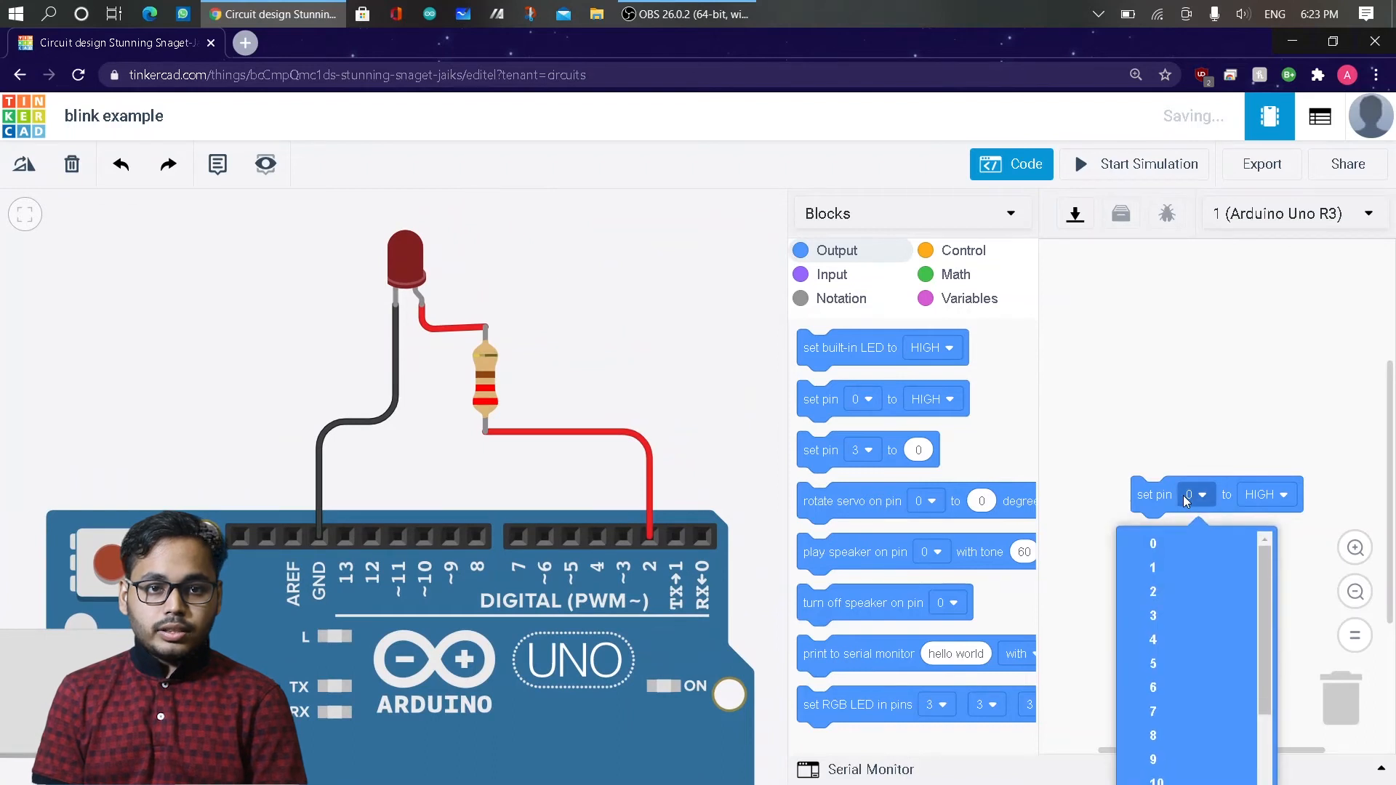
{"action": "left_click", "coordinate": [1162, 591]}
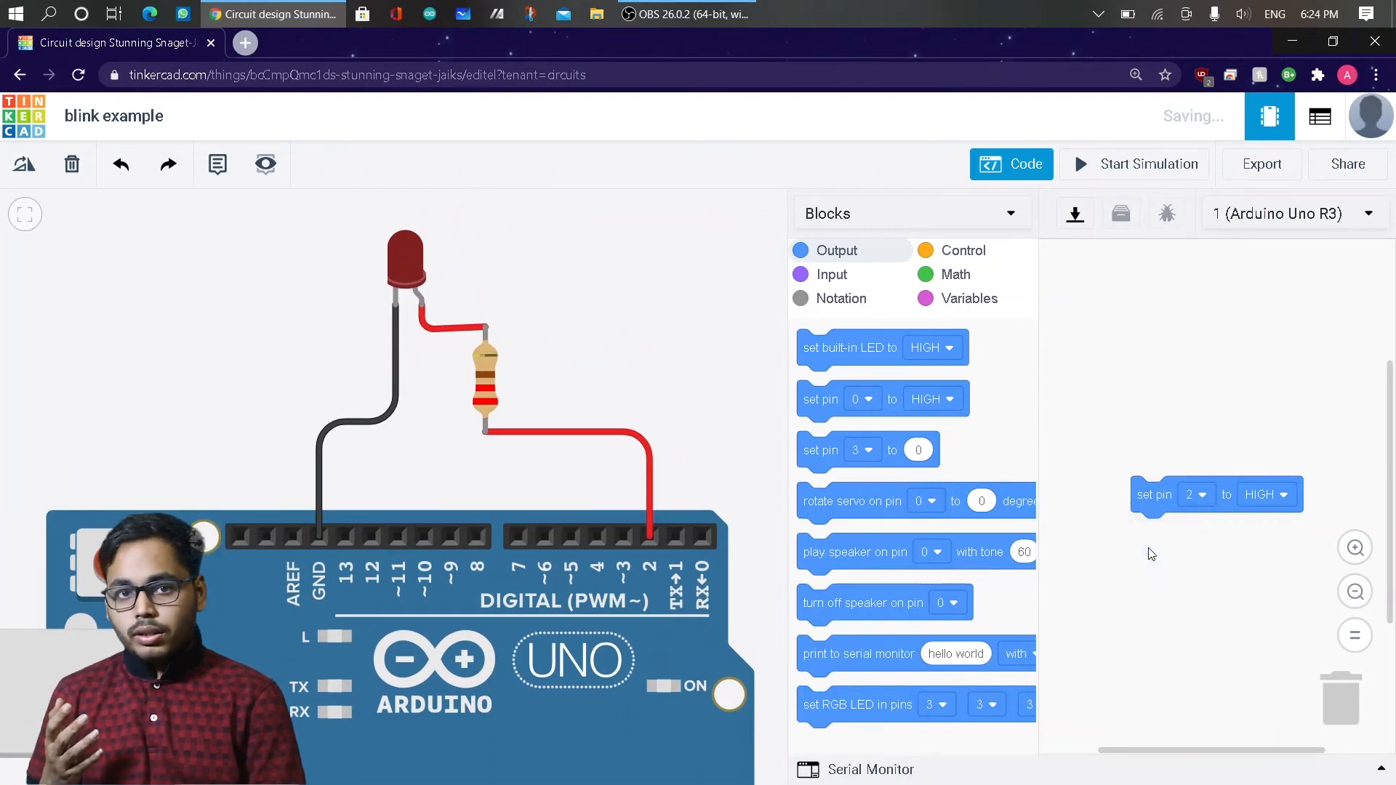
{"action": "scroll", "coordinate": [1149, 509], "scroll_direction": "down", "scroll_amount": 2}
{"action": "scroll", "coordinate": [1153, 466], "scroll_direction": "down", "scroll_amount": 1}
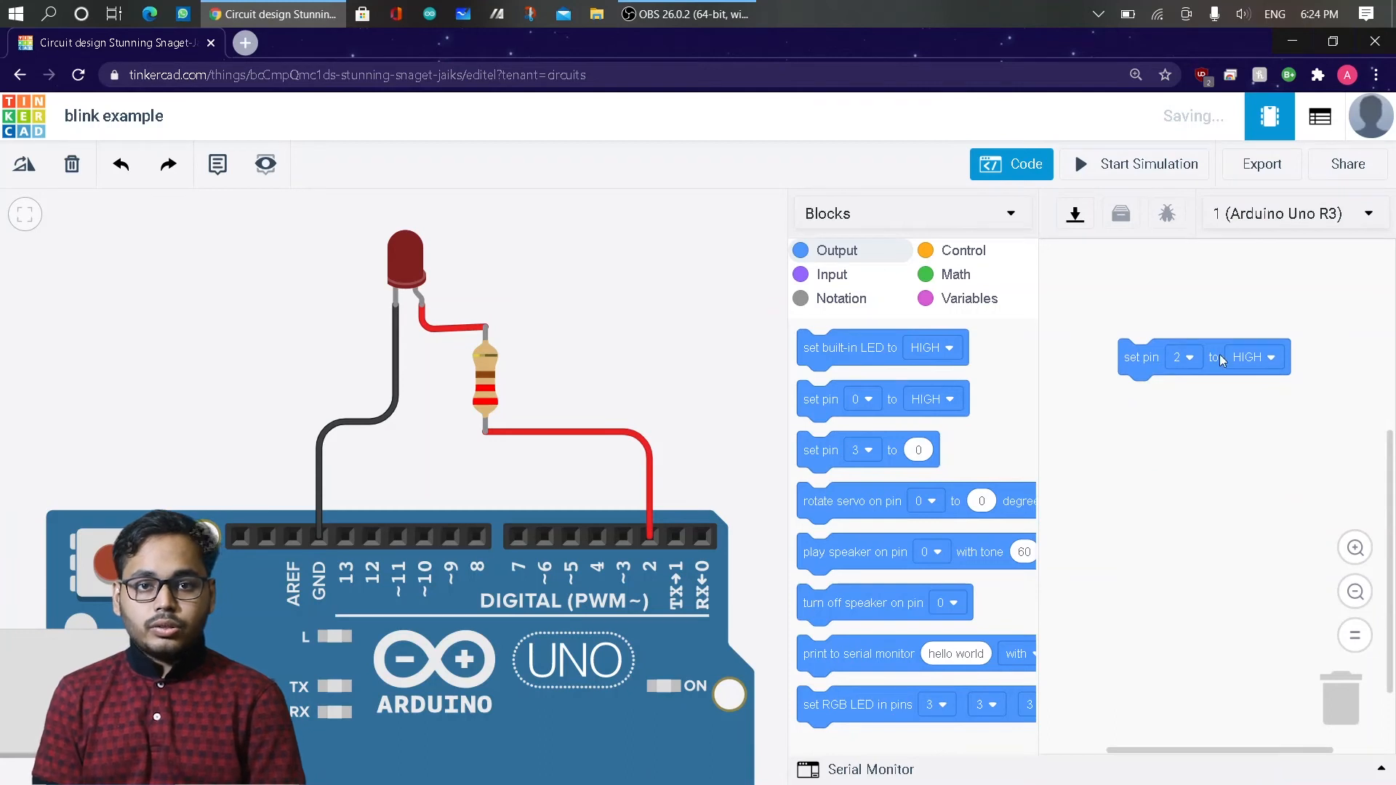
{"action": "left_click", "coordinate": [1255, 357]}
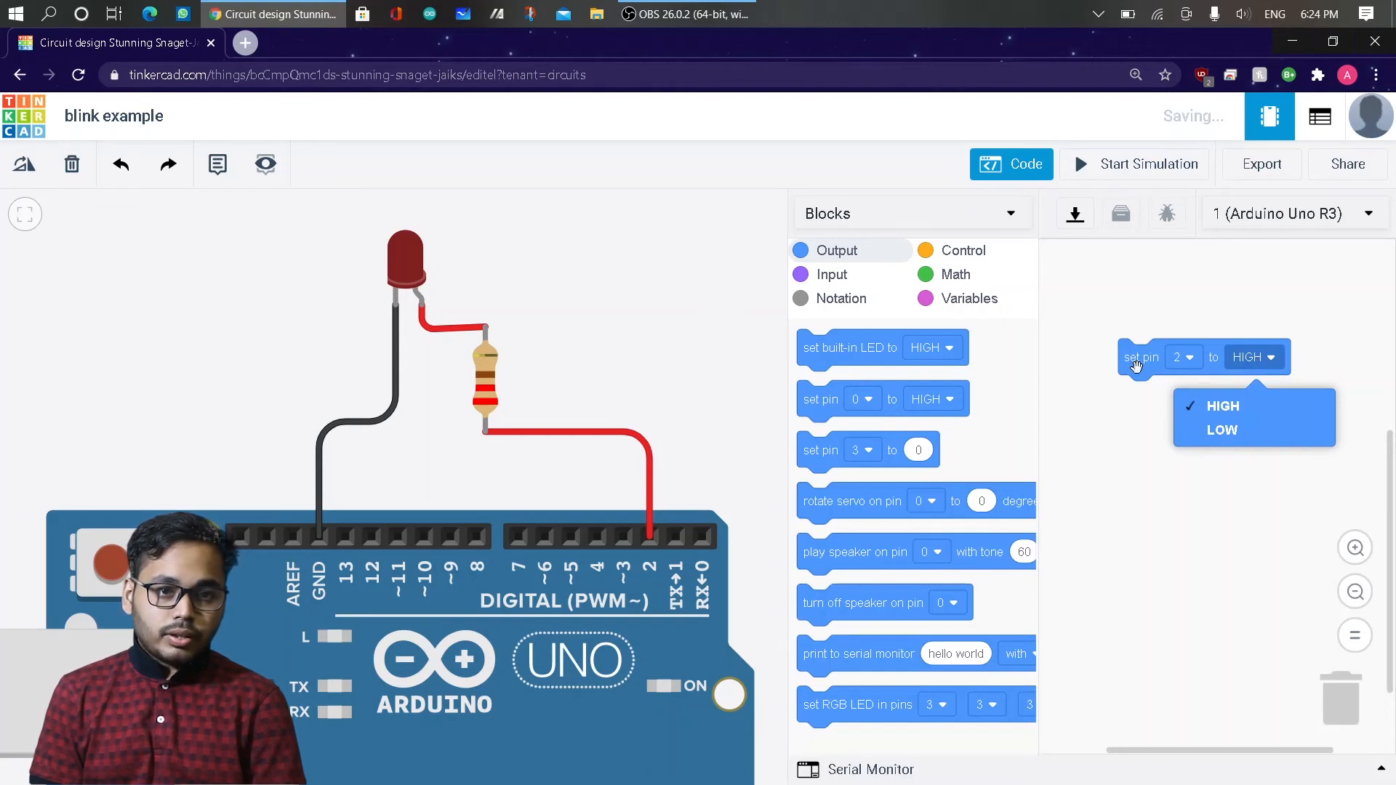
{"action": "left_click", "coordinate": [1077, 393]}
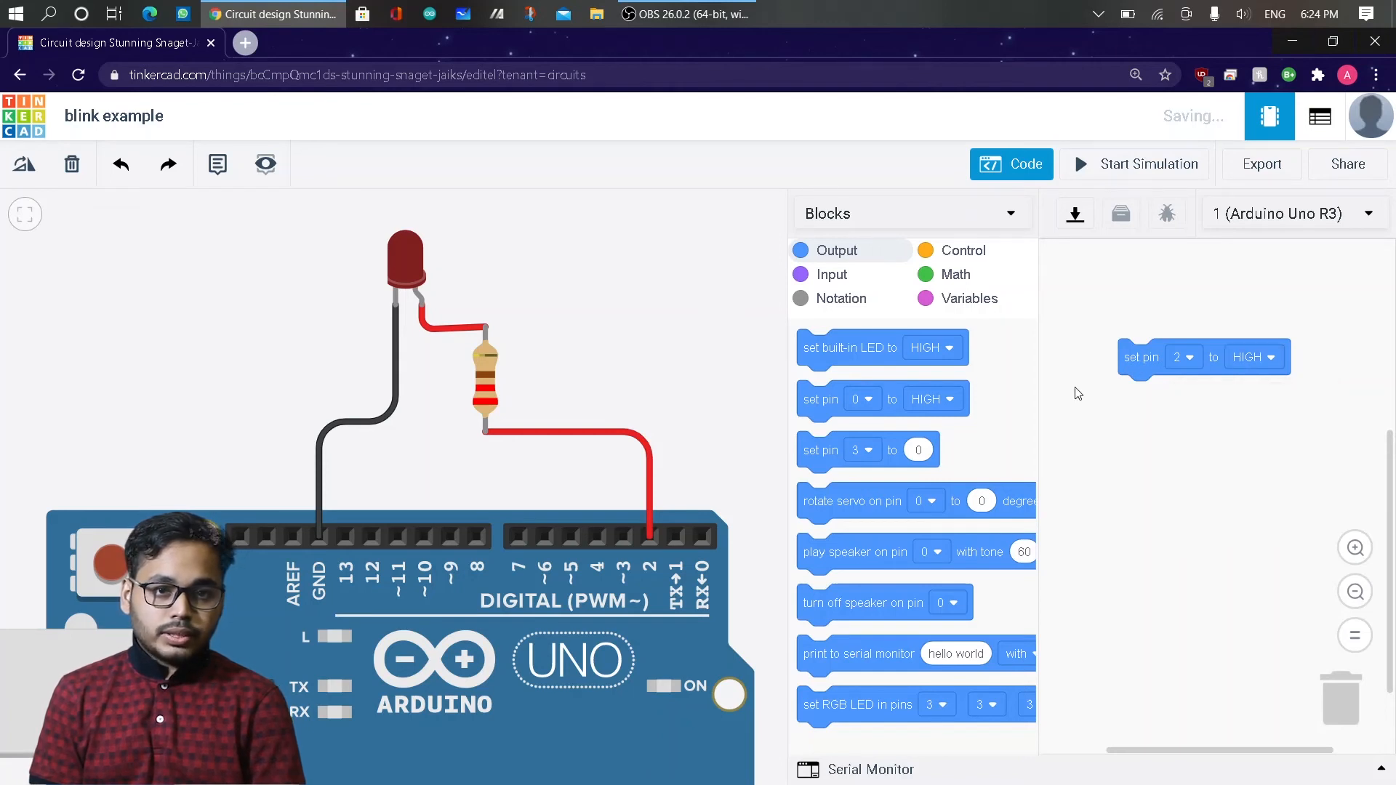
Attach a wait block of 1 secs beneath the block that sets pin 2 to HIGH.
{"action": "left_click", "coordinate": [948, 281]}
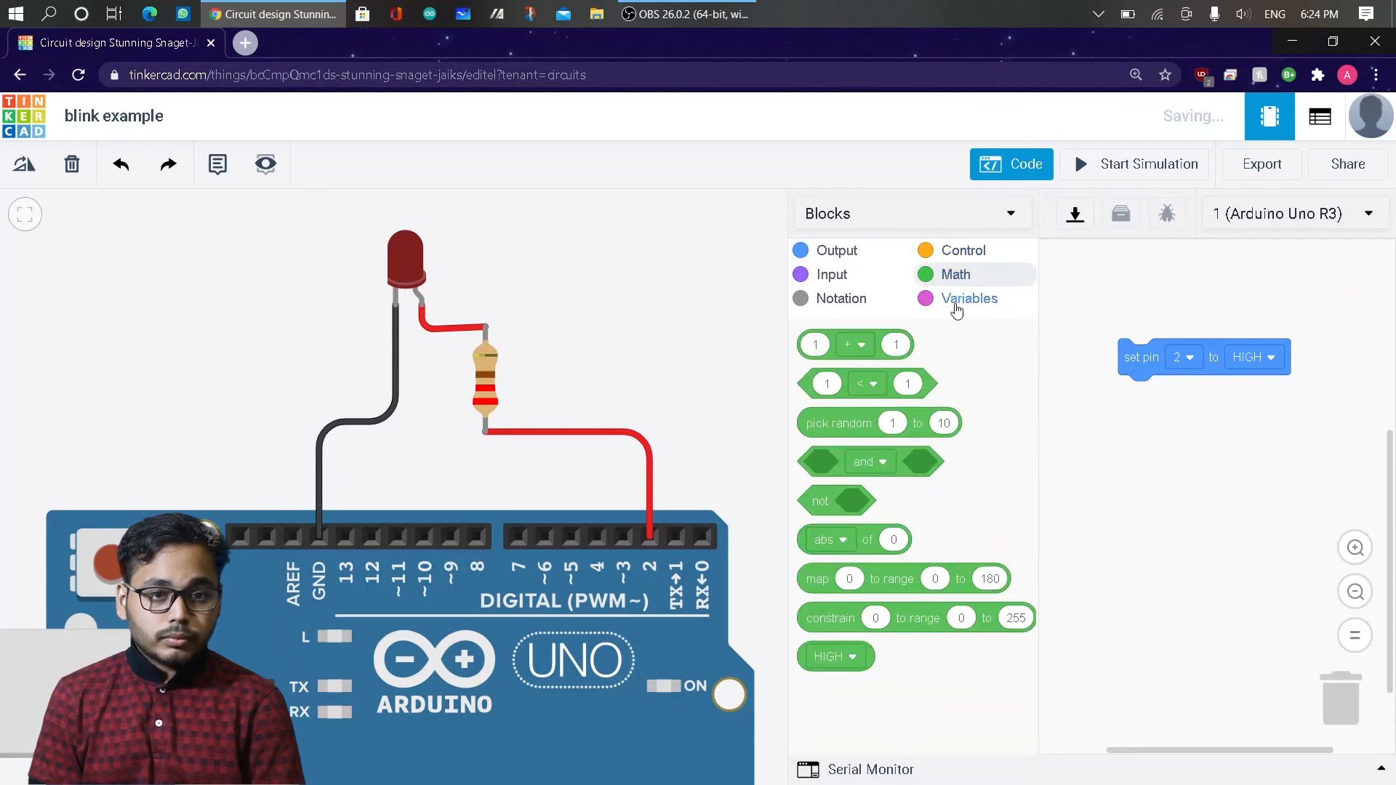
{"action": "left_click", "coordinate": [958, 309]}
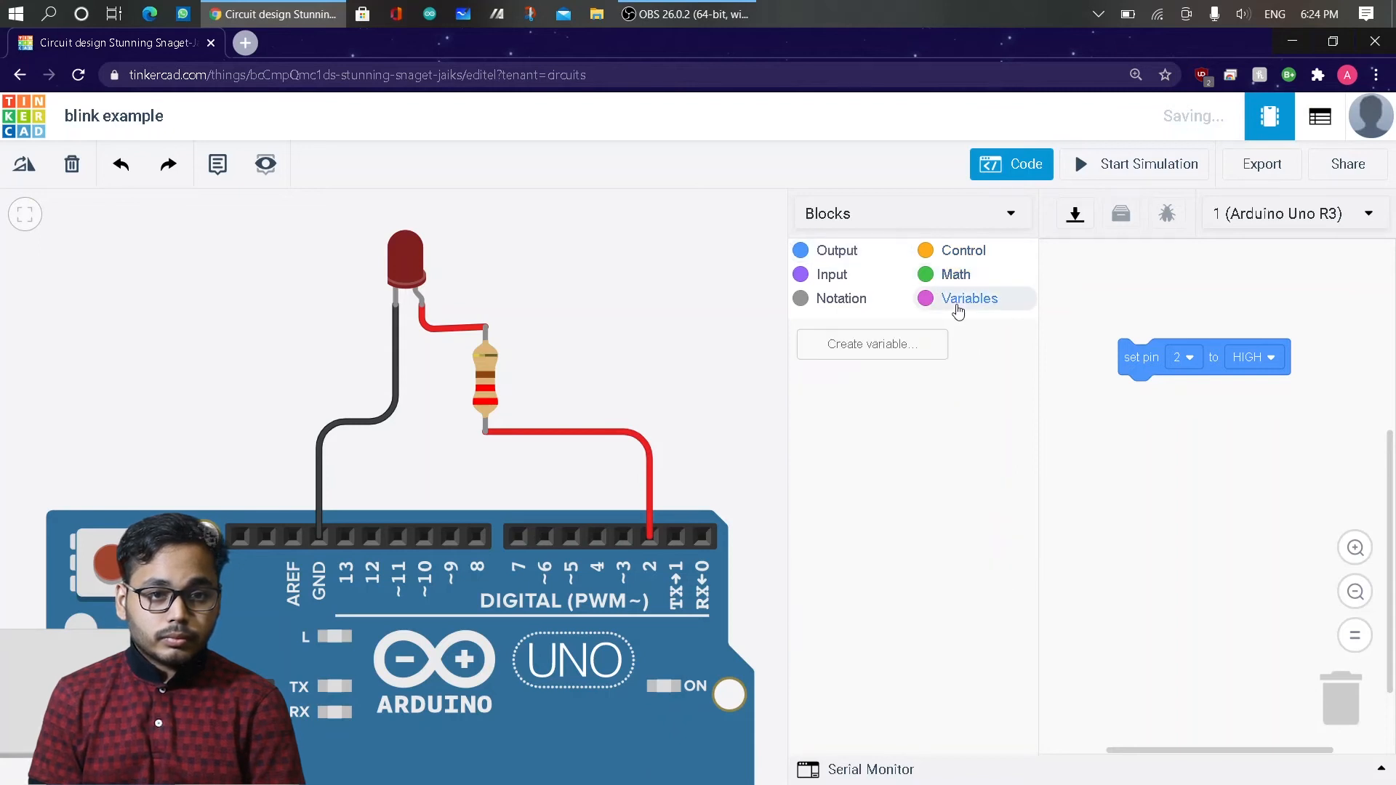
{"action": "left_click", "coordinate": [973, 250]}
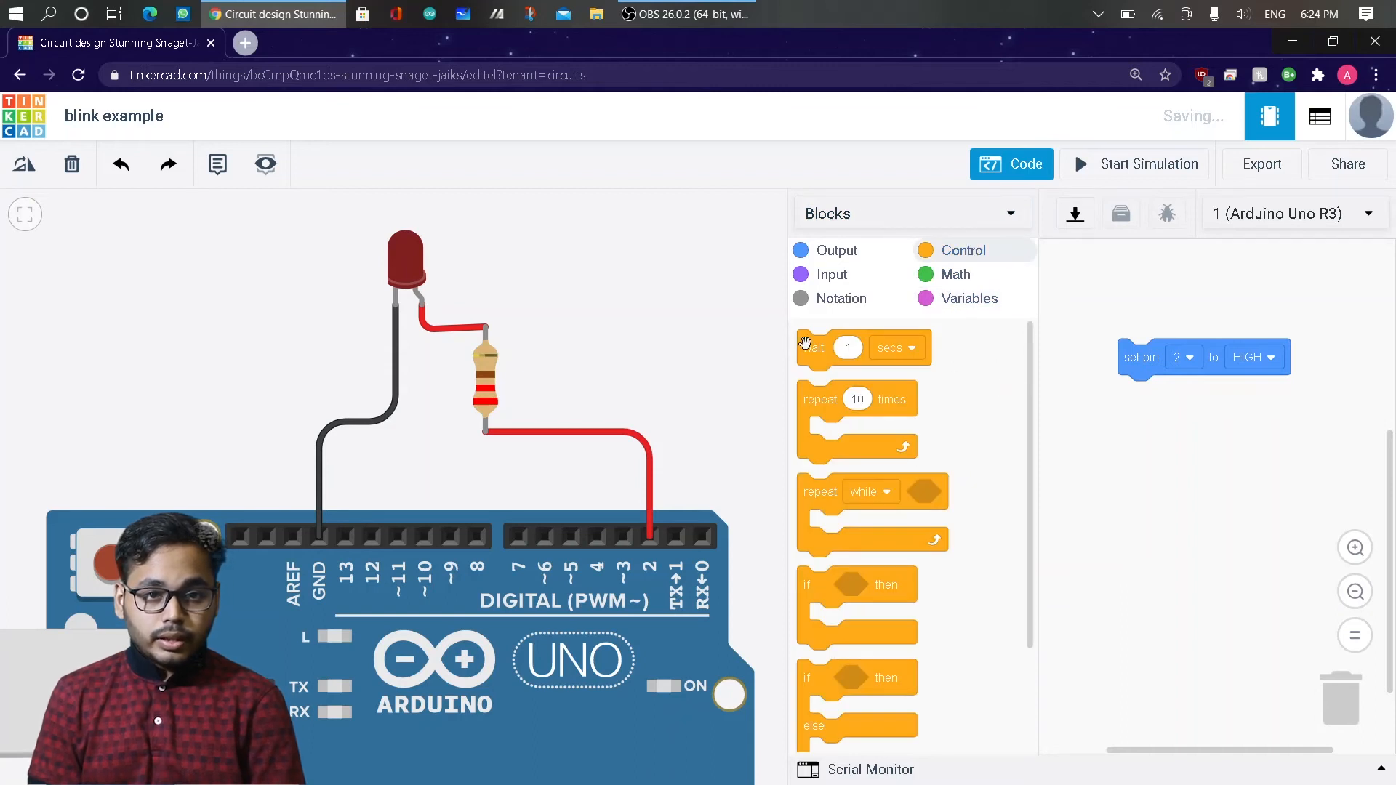
{"action": "left_click_drag", "start_coordinate": [820, 350], "coordinate": [1134, 408]}
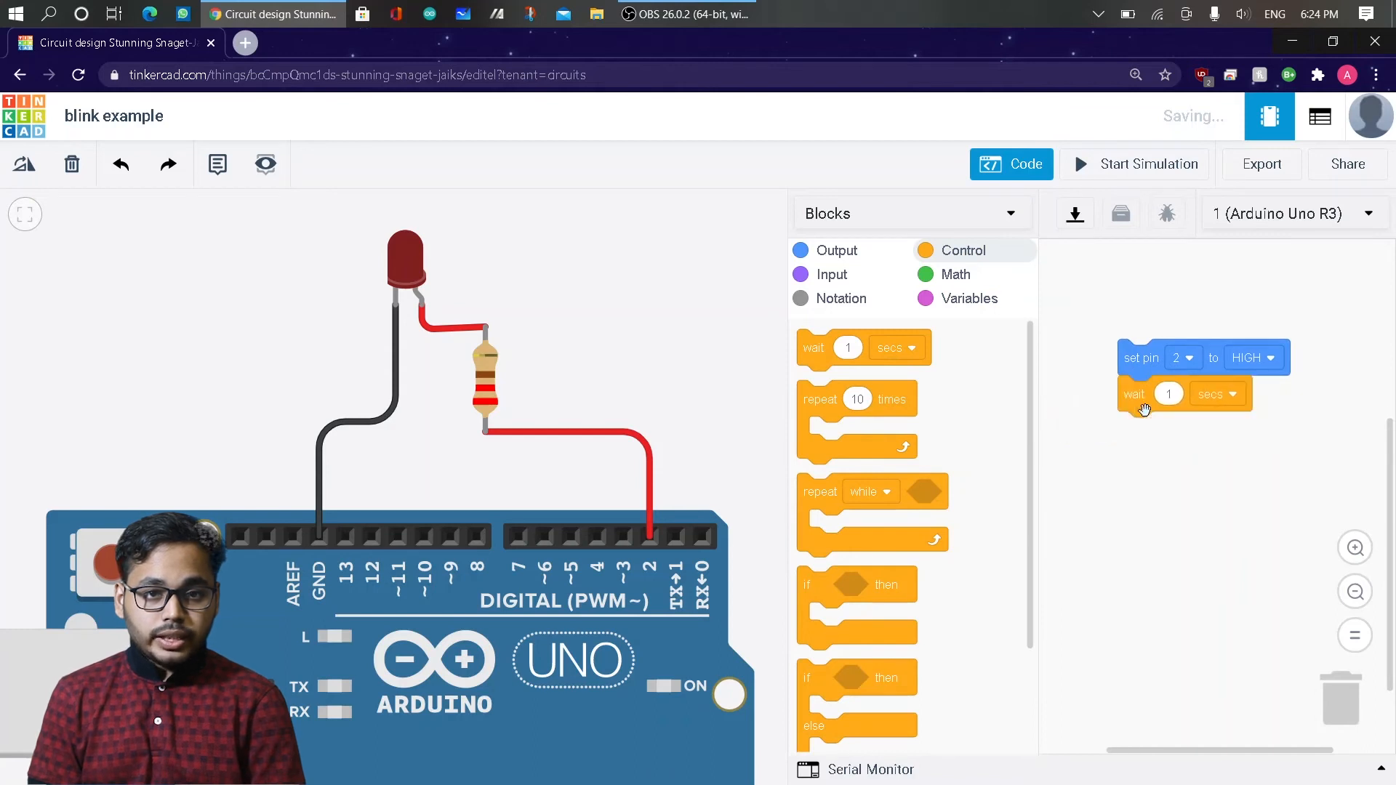
{"action": "left_click", "coordinate": [1204, 400]}
{"action": "left_click", "coordinate": [1202, 399]}
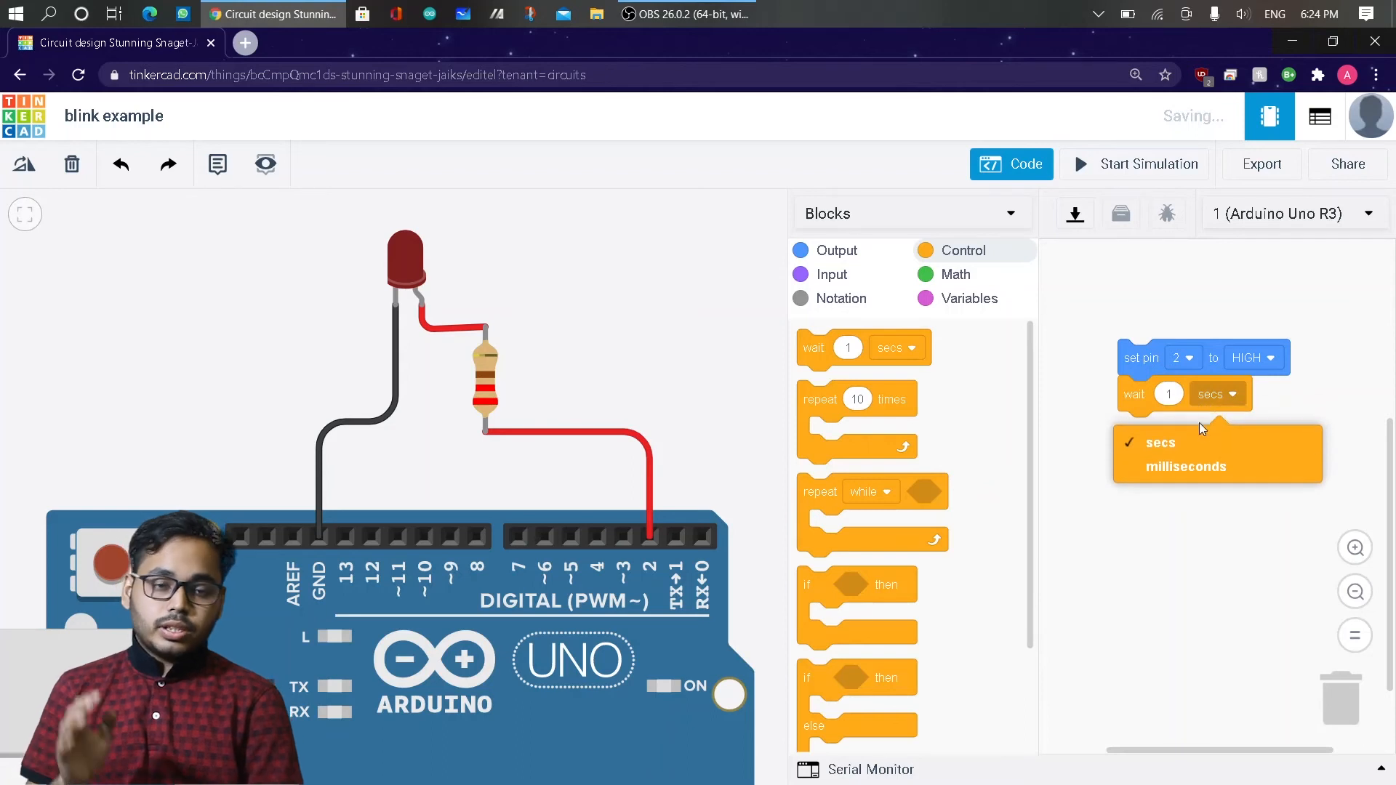
{"action": "left_click", "coordinate": [1209, 567]}
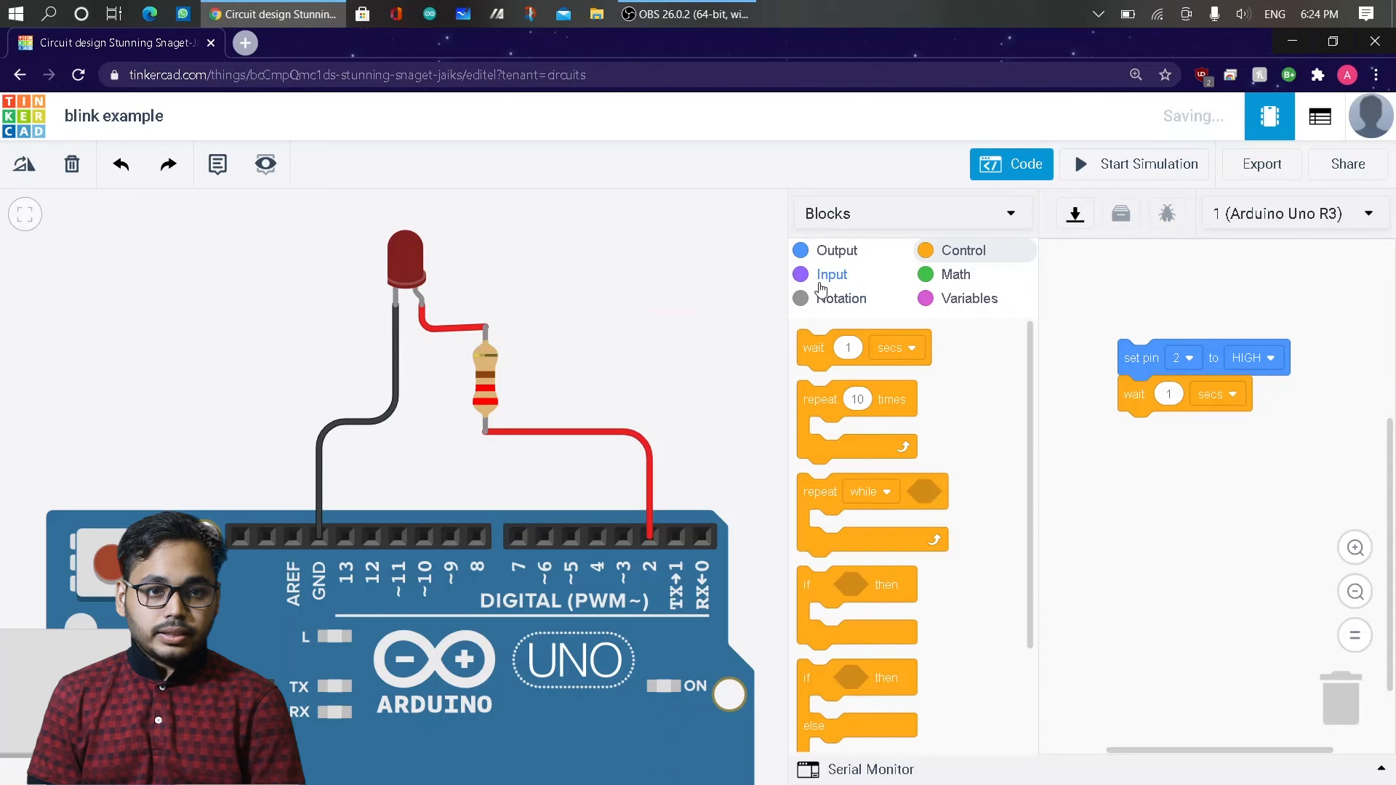
Append a digital "set pin" block setting pin 2 to LOW, followed by a wait block of 1 secs.
{"action": "left_click", "coordinate": [819, 256]}
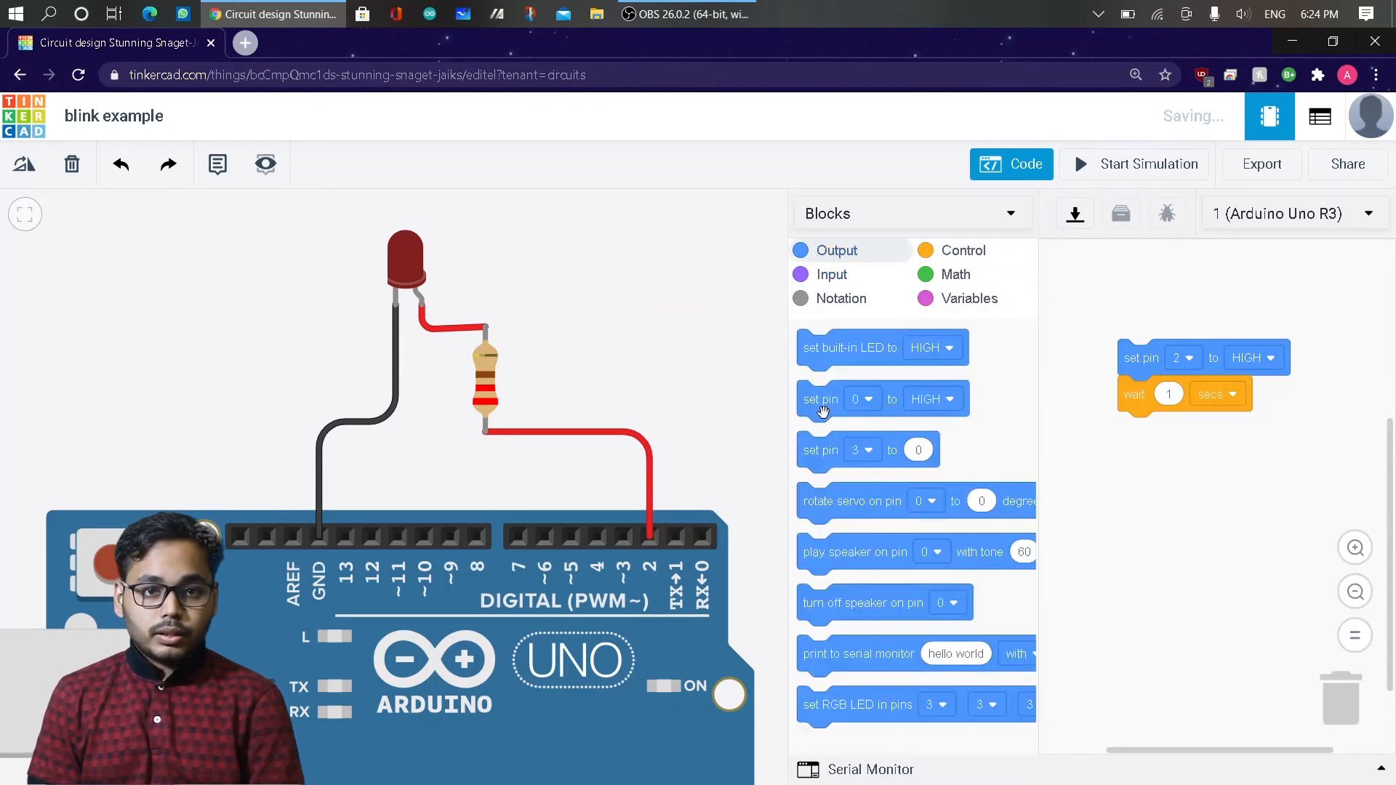
{"action": "left_click_drag", "start_coordinate": [824, 413], "coordinate": [1146, 457]}
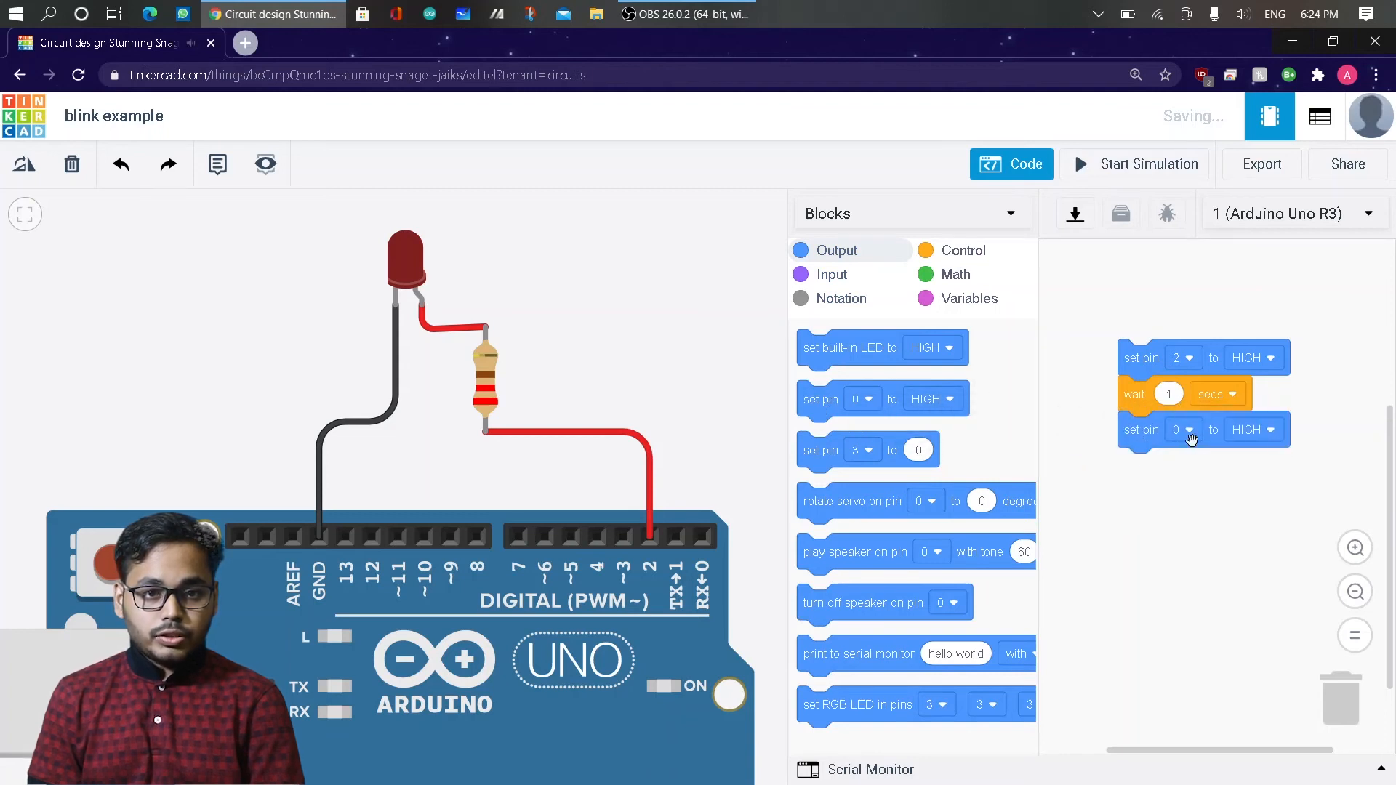
{"action": "left_click", "coordinate": [1186, 437]}
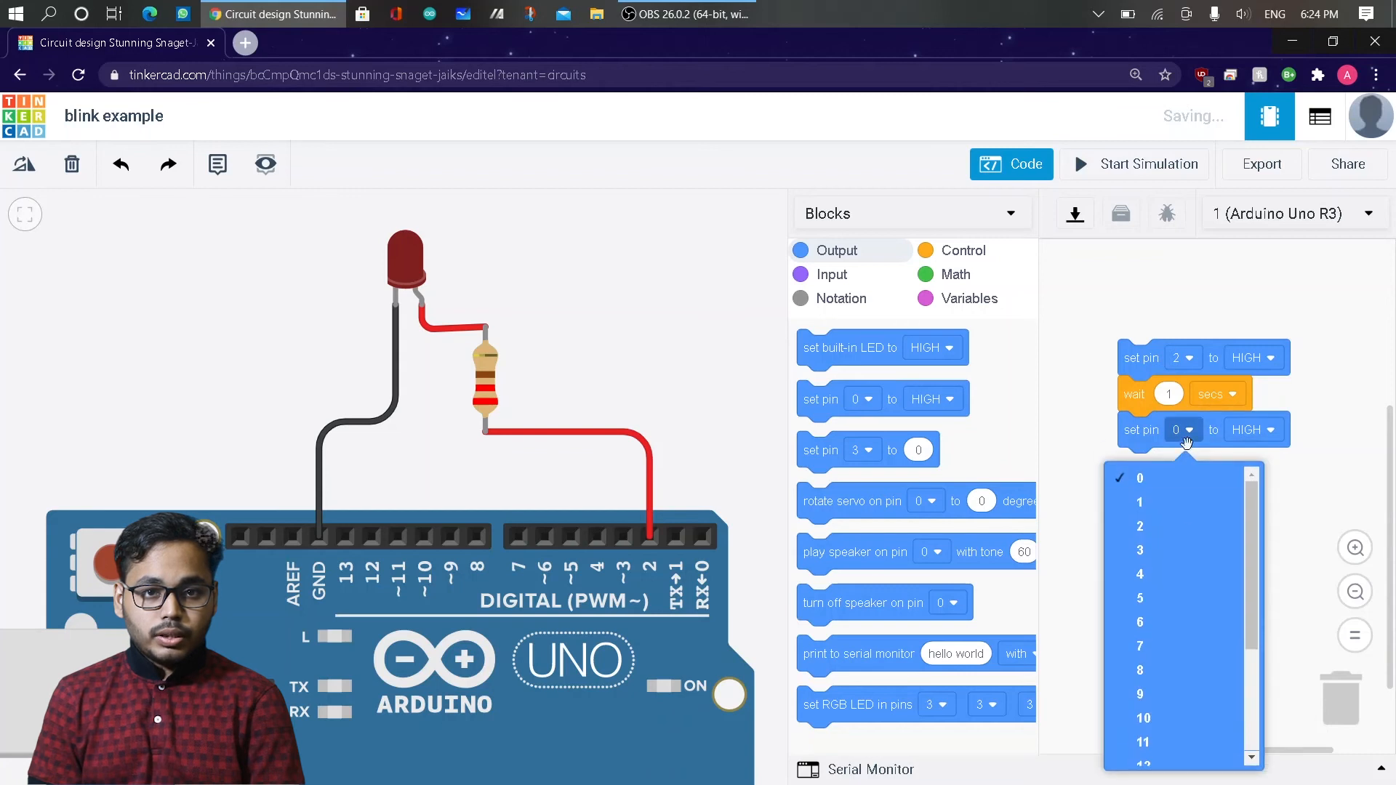
{"action": "left_click", "coordinate": [1180, 519]}
{"action": "left_click", "coordinate": [1258, 431]}
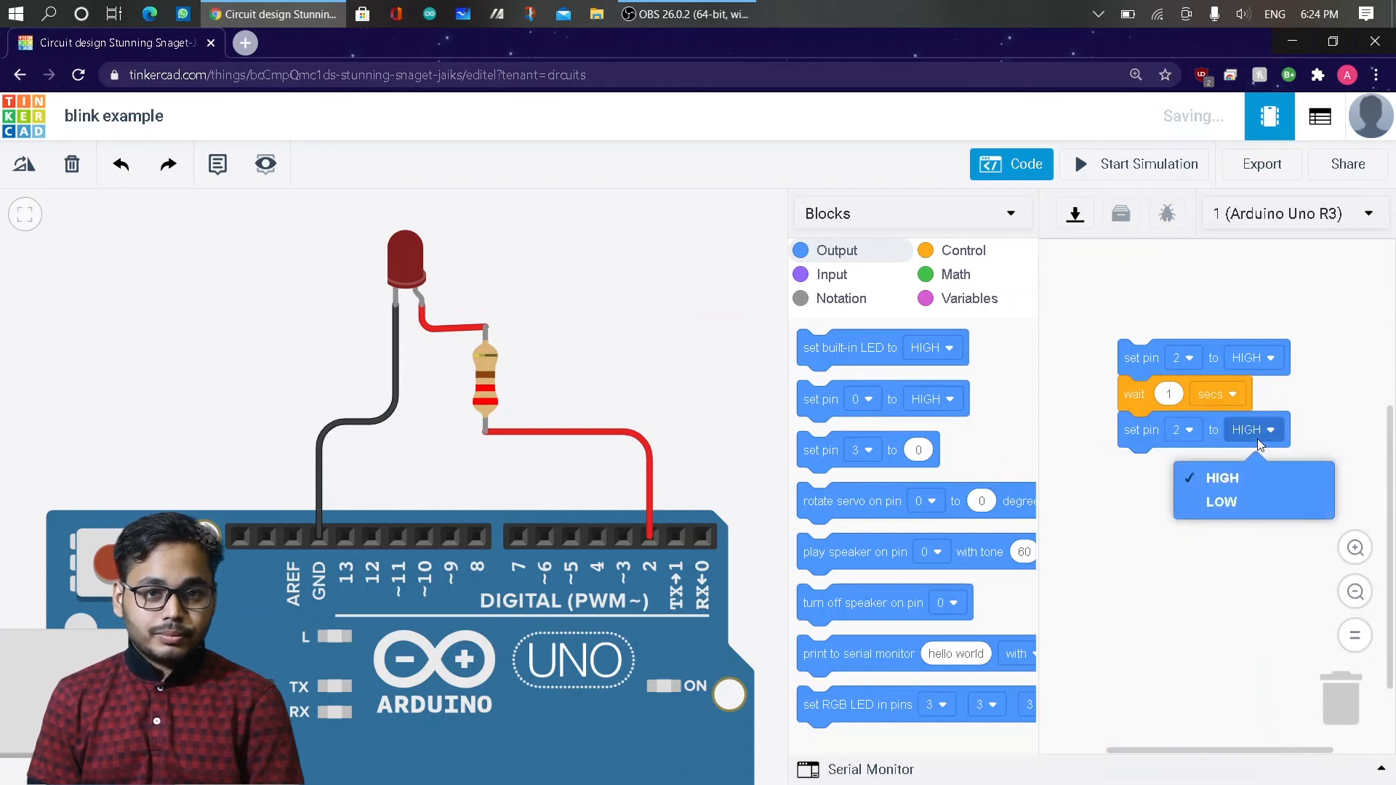
{"action": "left_click", "coordinate": [1245, 489]}
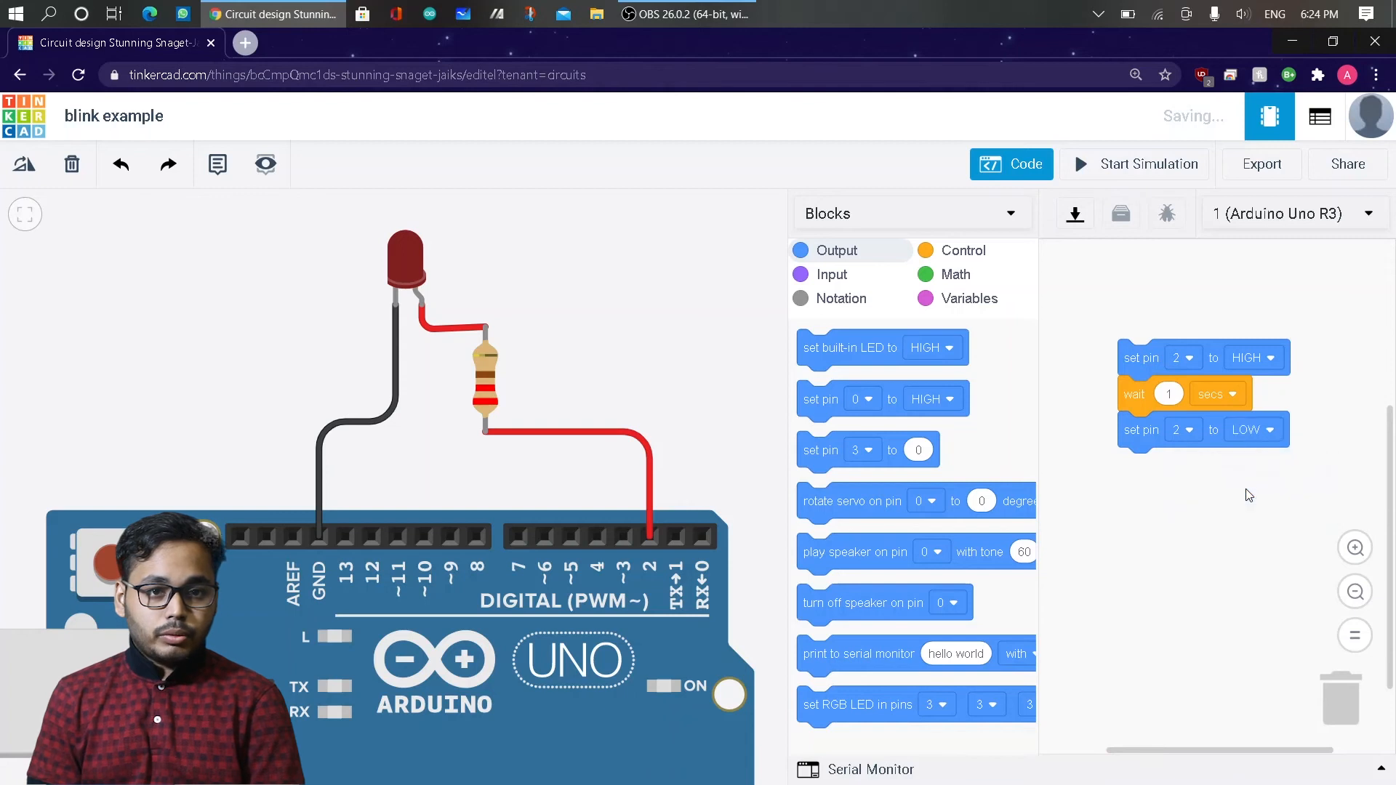
{"action": "left_click", "coordinate": [960, 250]}
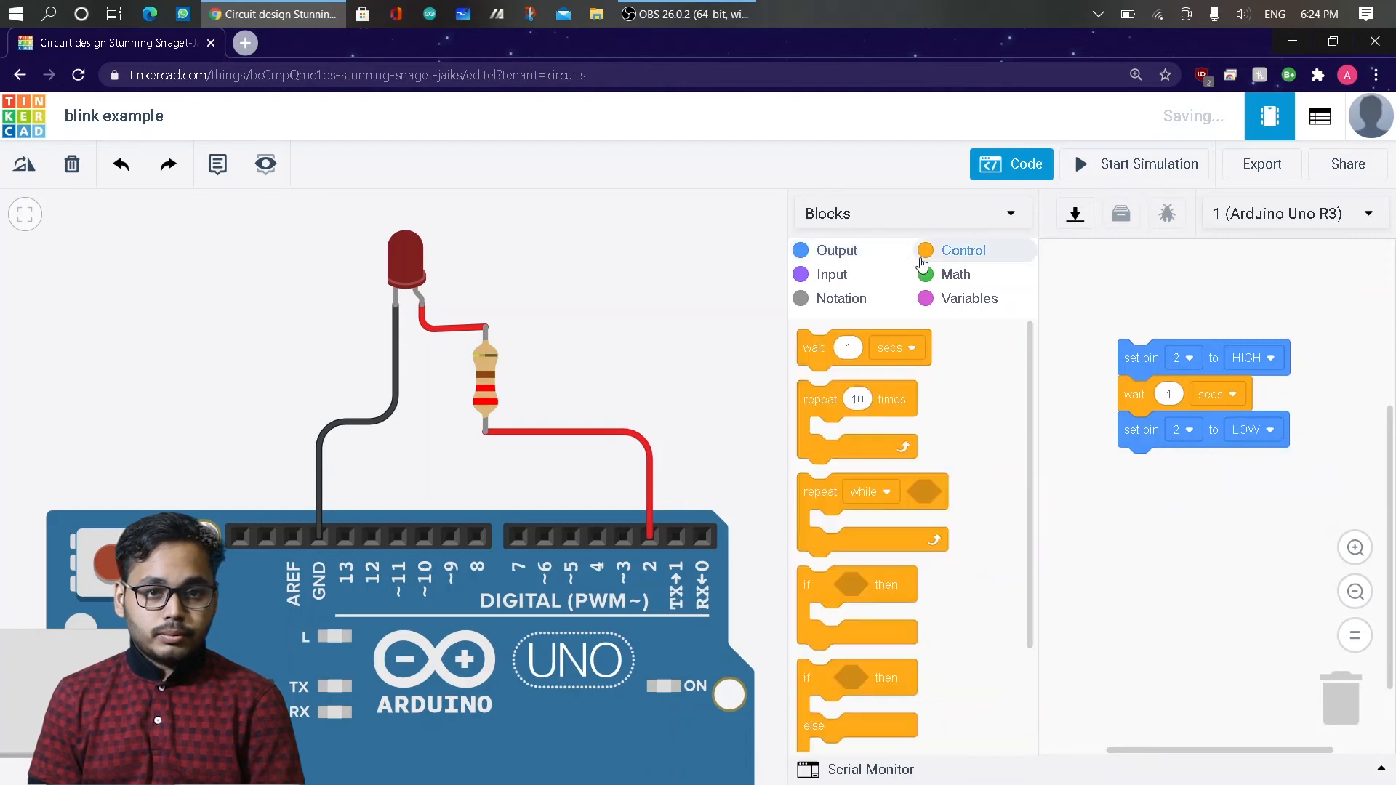
{"action": "left_click_drag", "start_coordinate": [829, 357], "coordinate": [1153, 493]}
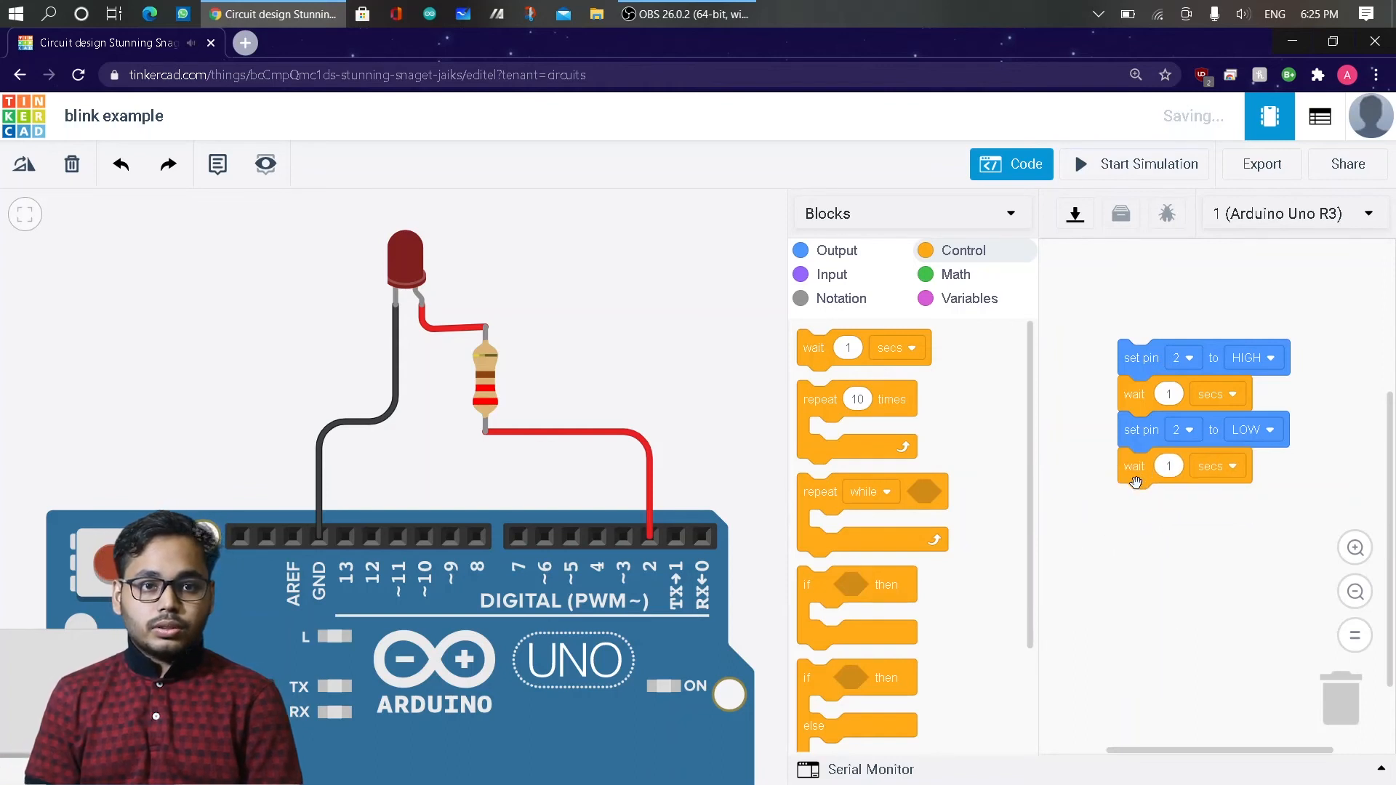
Hide the block code and the component library, and start the circuit simulation.
{"action": "left_click", "coordinate": [1012, 179]}
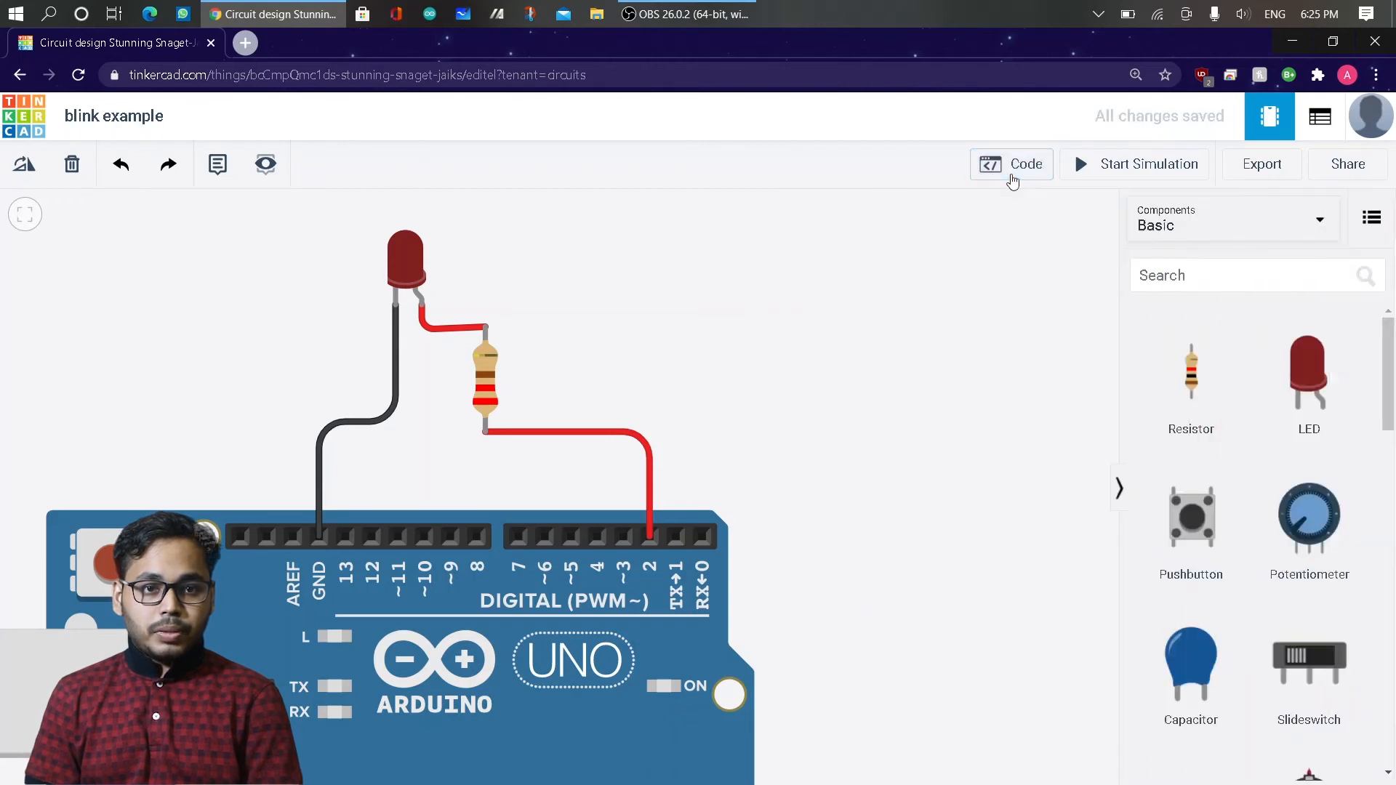
{"action": "left_click", "coordinate": [1120, 488]}
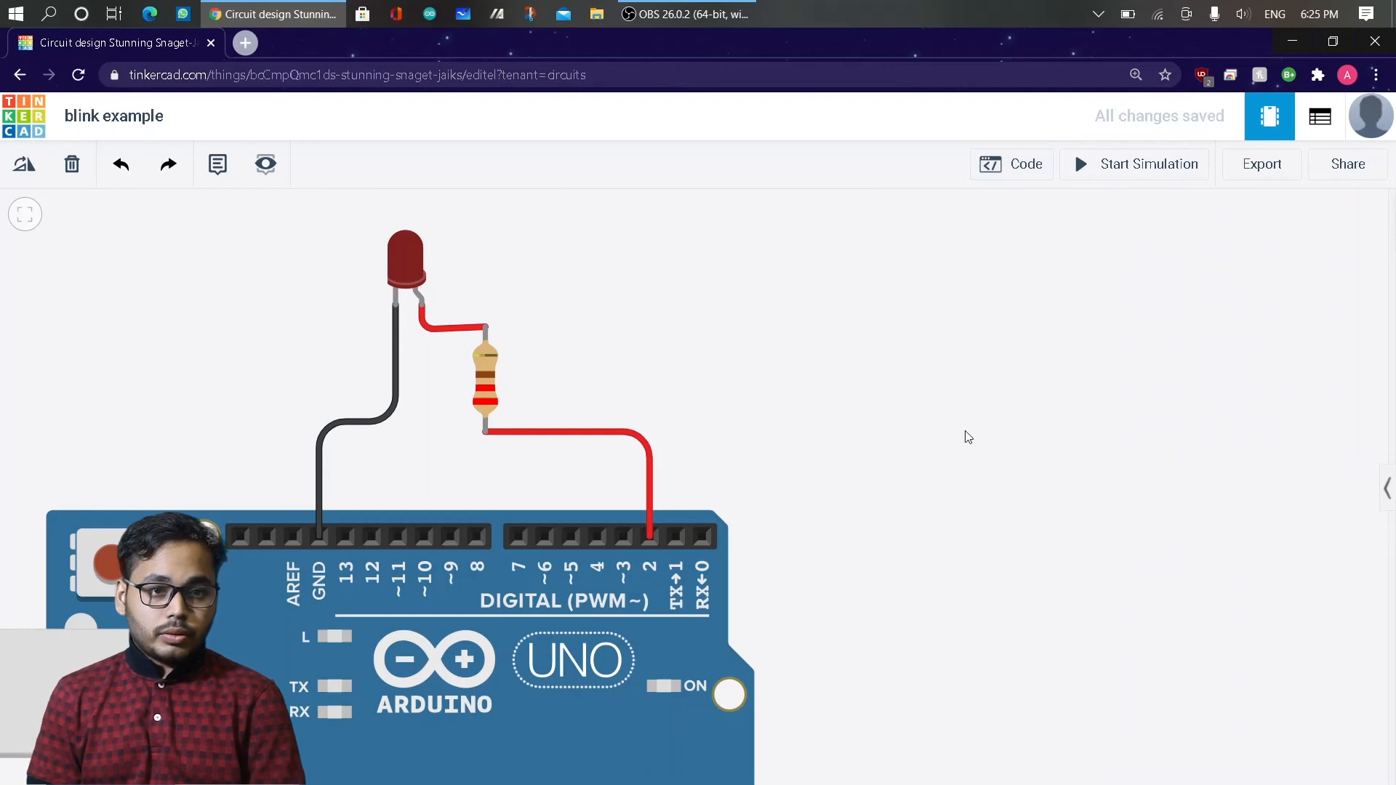
{"action": "scroll", "coordinate": [959, 437], "scroll_direction": "down", "scroll_amount": 3}
{"action": "left_click_drag", "start_coordinate": [958, 384], "coordinate": [997, 446]}
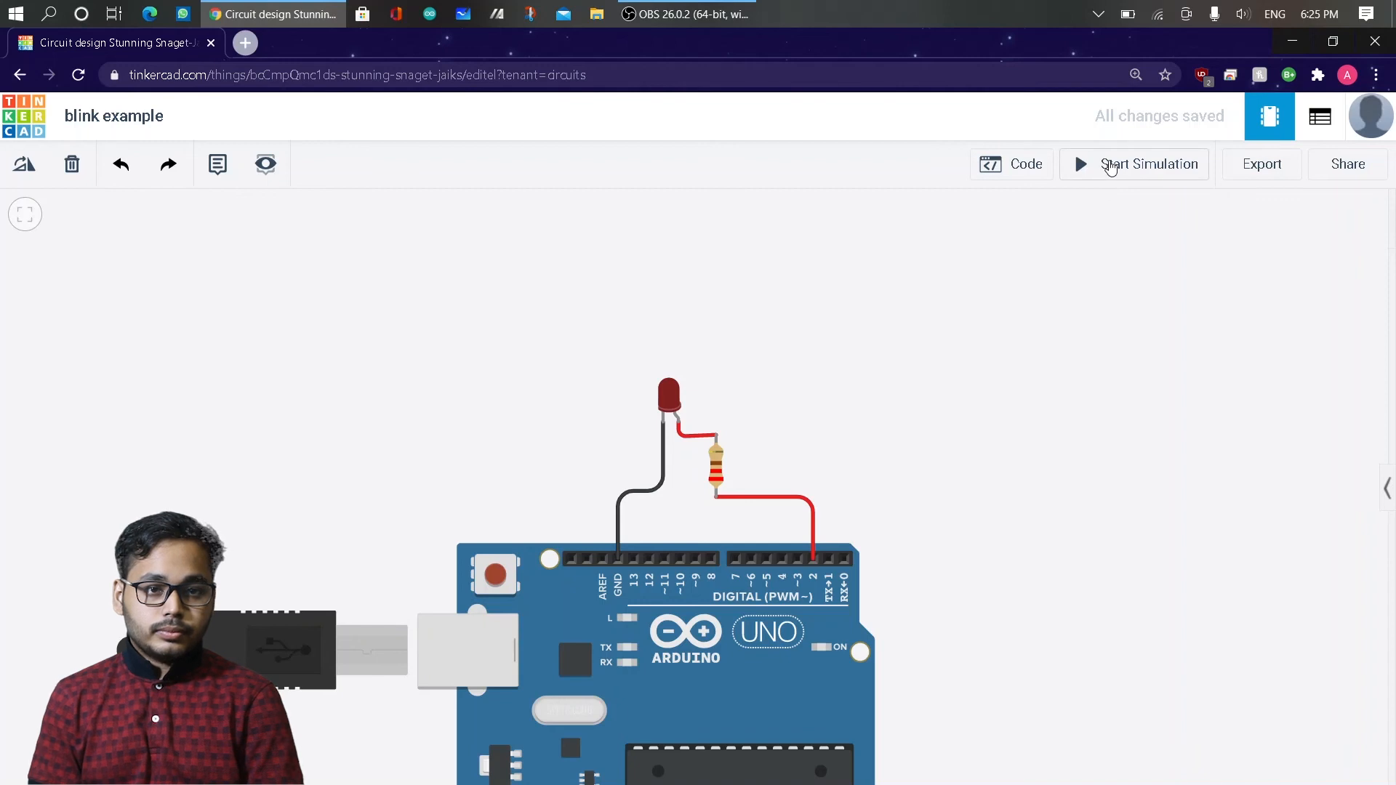
{"action": "left_click", "coordinate": [1110, 167]}
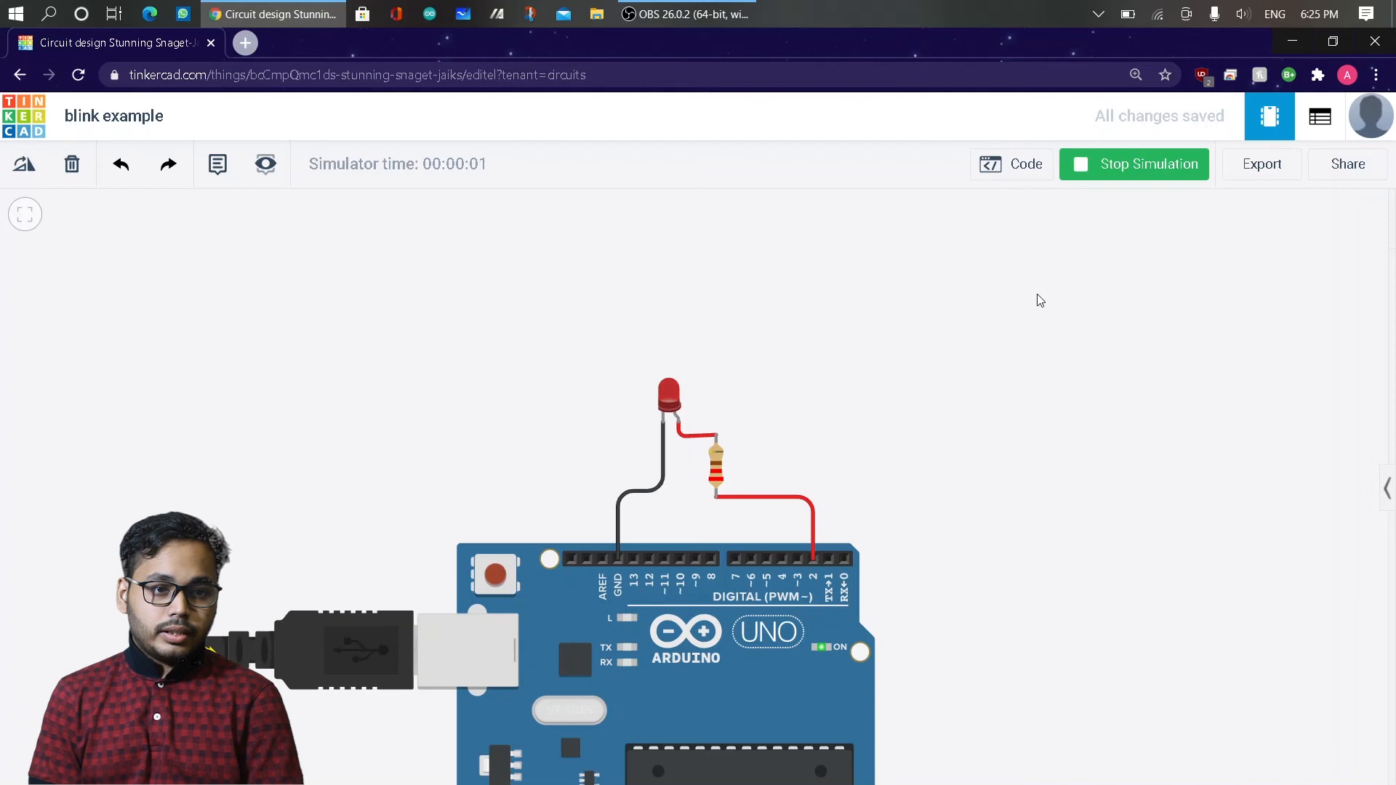
Examine the LED's behavior on the Arduino circuit while the simulation runs, both close up and in full view.
{"action": "scroll", "coordinate": [1025, 304], "scroll_direction": "up", "scroll_amount": 2}
{"action": "scroll", "coordinate": [1021, 301], "scroll_direction": "up", "scroll_amount": 2}
{"action": "left_click_drag", "start_coordinate": [674, 445], "coordinate": [851, 414]}
{"action": "scroll", "coordinate": [853, 417], "scroll_direction": "up", "scroll_amount": 2}
{"action": "scroll", "coordinate": [854, 417], "scroll_direction": "up", "scroll_amount": 1}
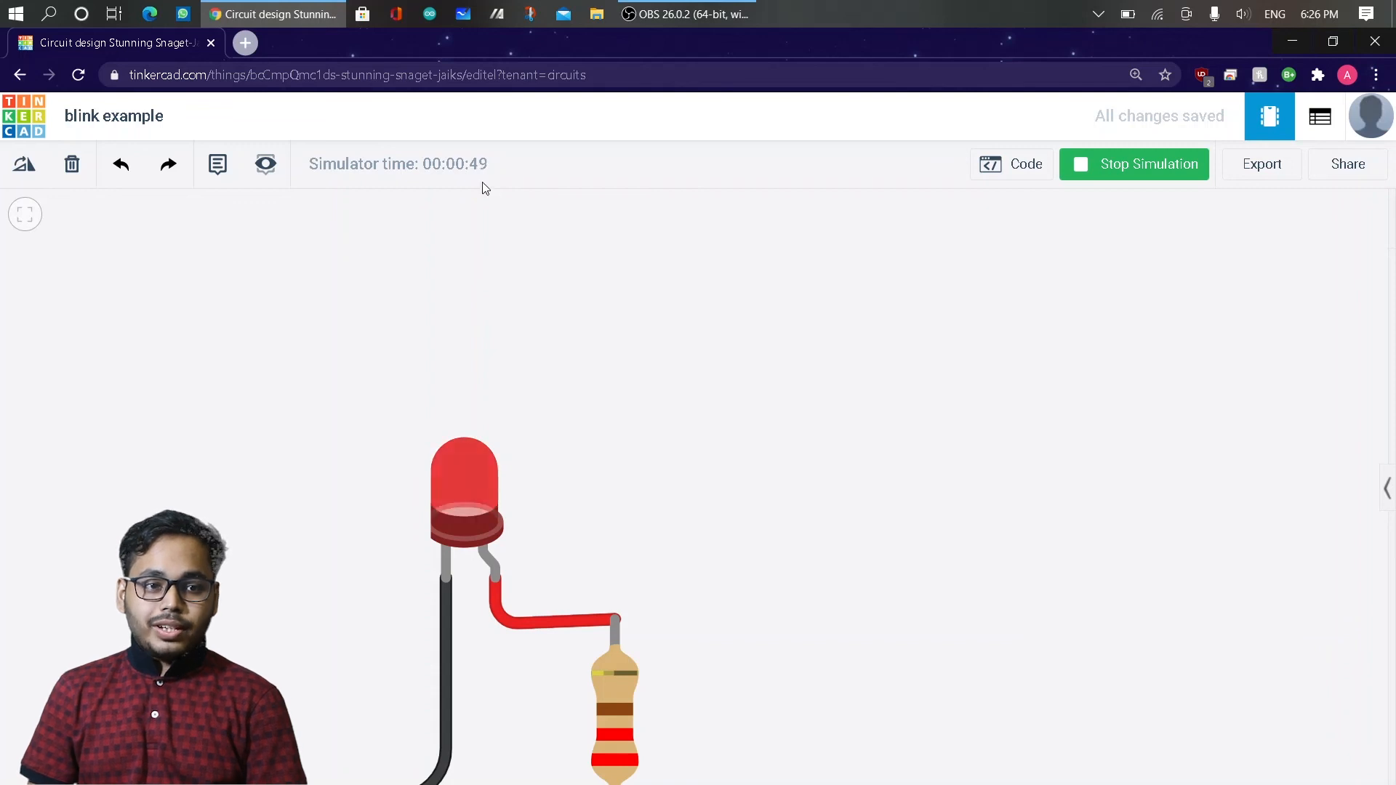
{"action": "scroll", "coordinate": [518, 329], "scroll_direction": "down", "scroll_amount": 3}
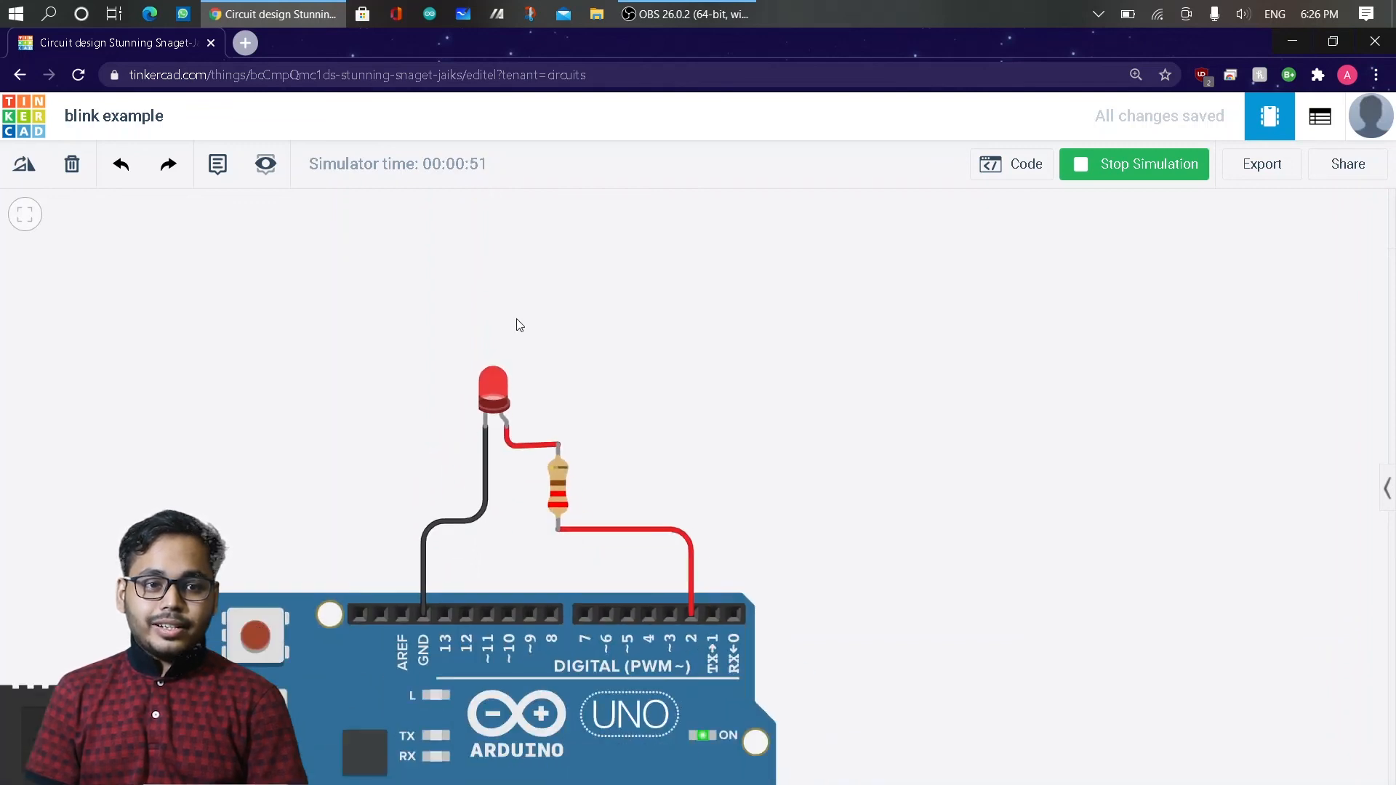
{"action": "scroll", "coordinate": [518, 323], "scroll_direction": "down", "scroll_amount": 2}
{"action": "scroll", "coordinate": [518, 323], "scroll_direction": "up", "scroll_amount": 1}
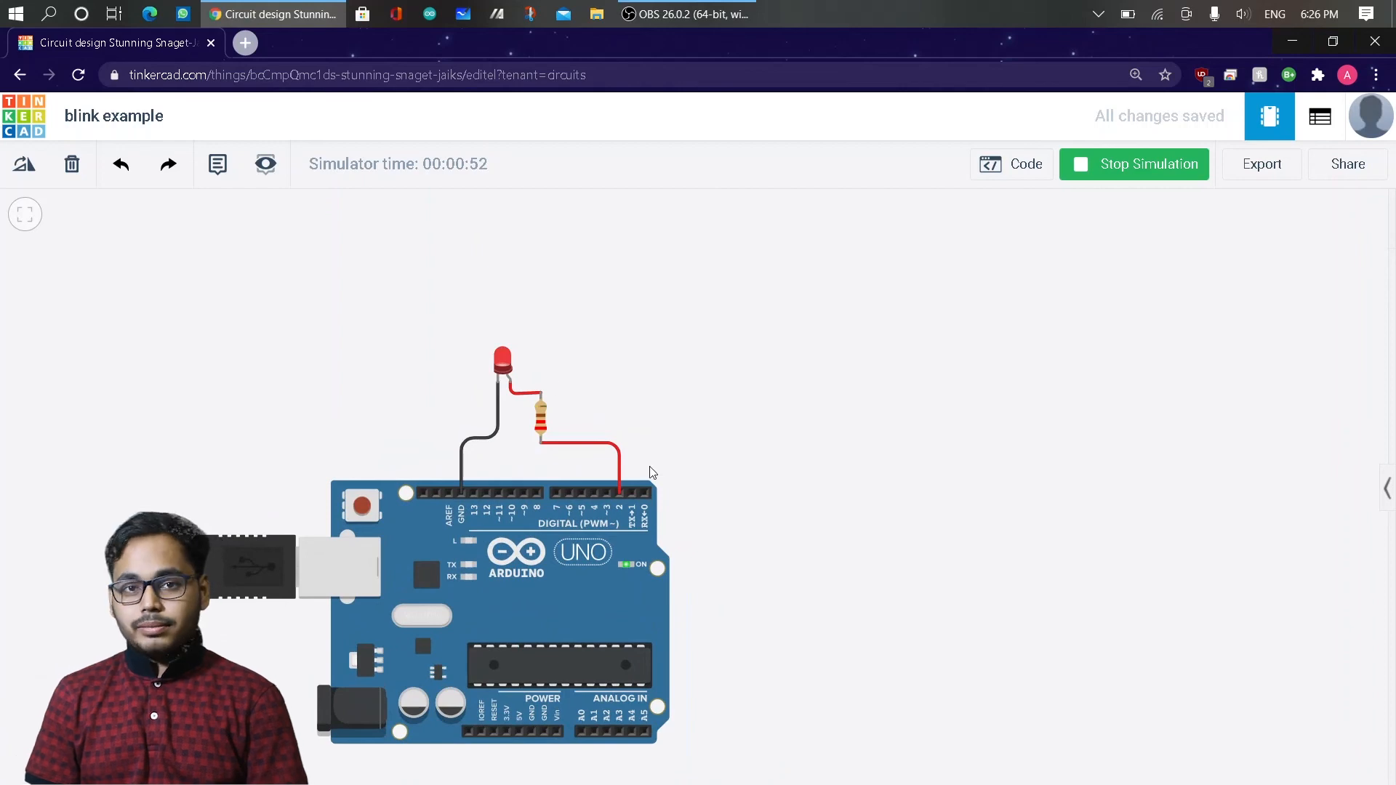